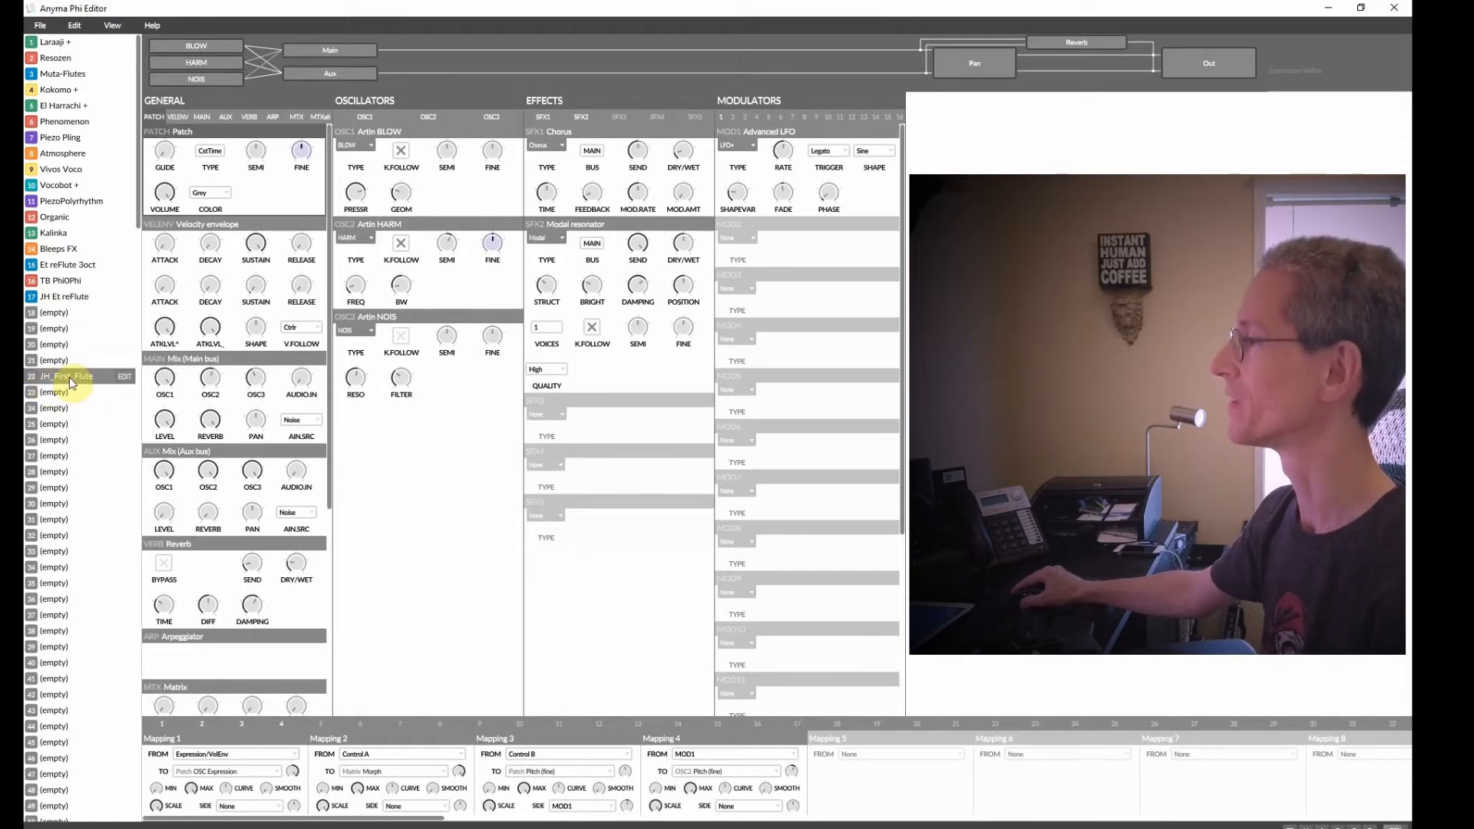
Select empty patch slot 19, set oscillator 1 to Artin BLOW, and adjust its pressure and geometry knobs.
click(64, 329)
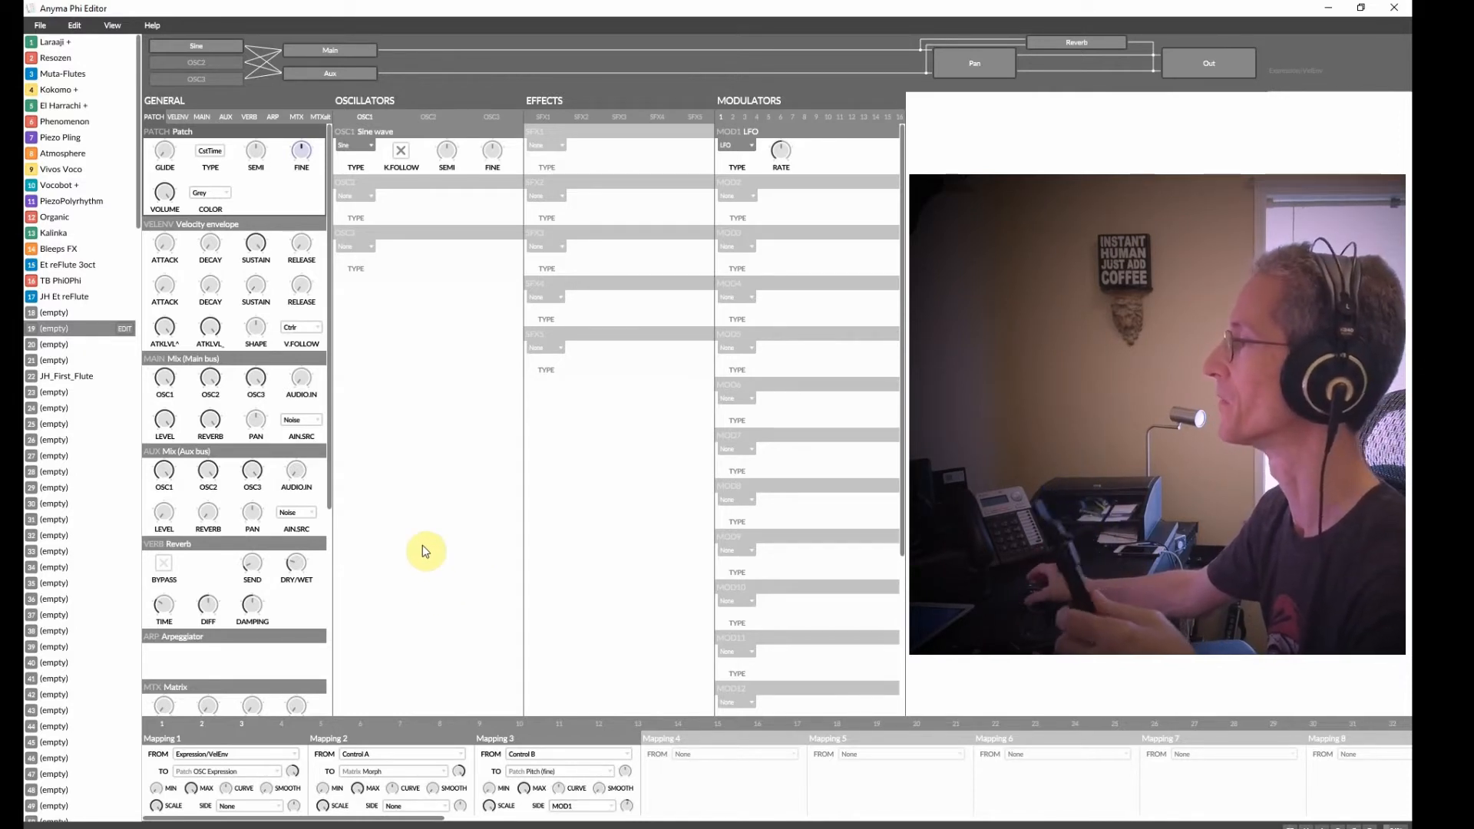
click(355, 147)
mouse_move(376, 181)
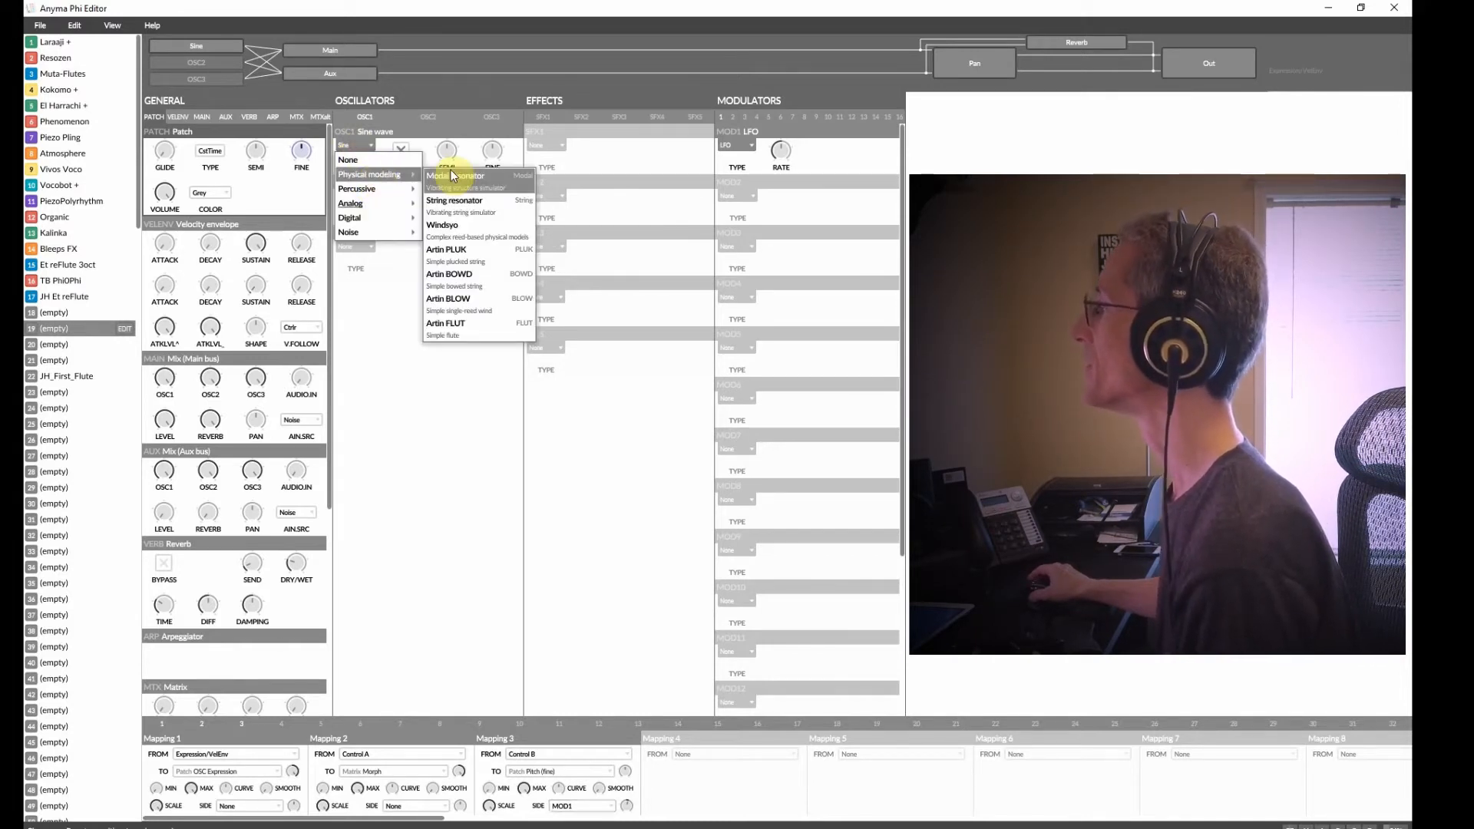
click(482, 304)
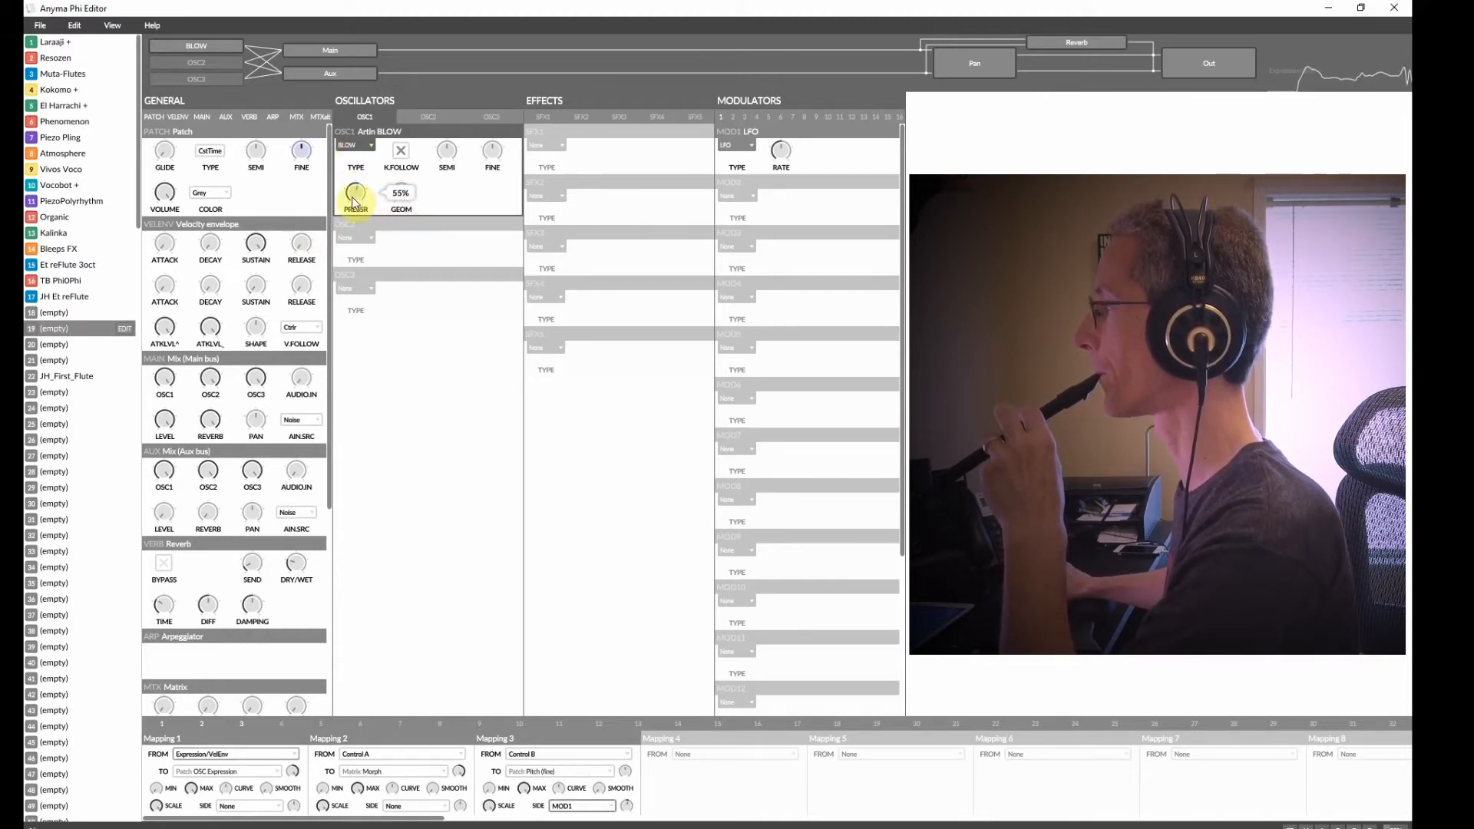
drag(354, 200, 403, 204)
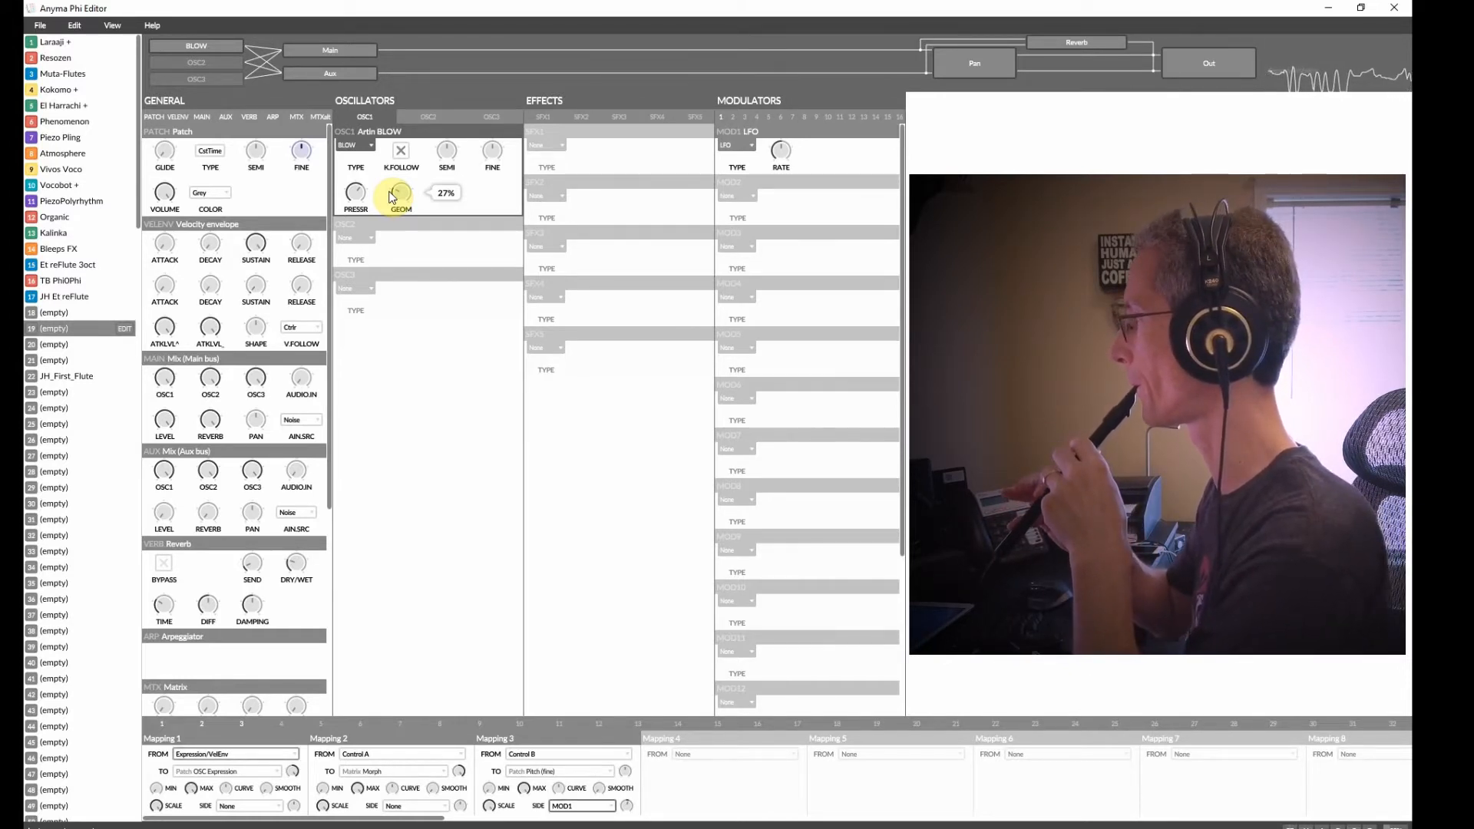
drag(394, 192, 398, 201)
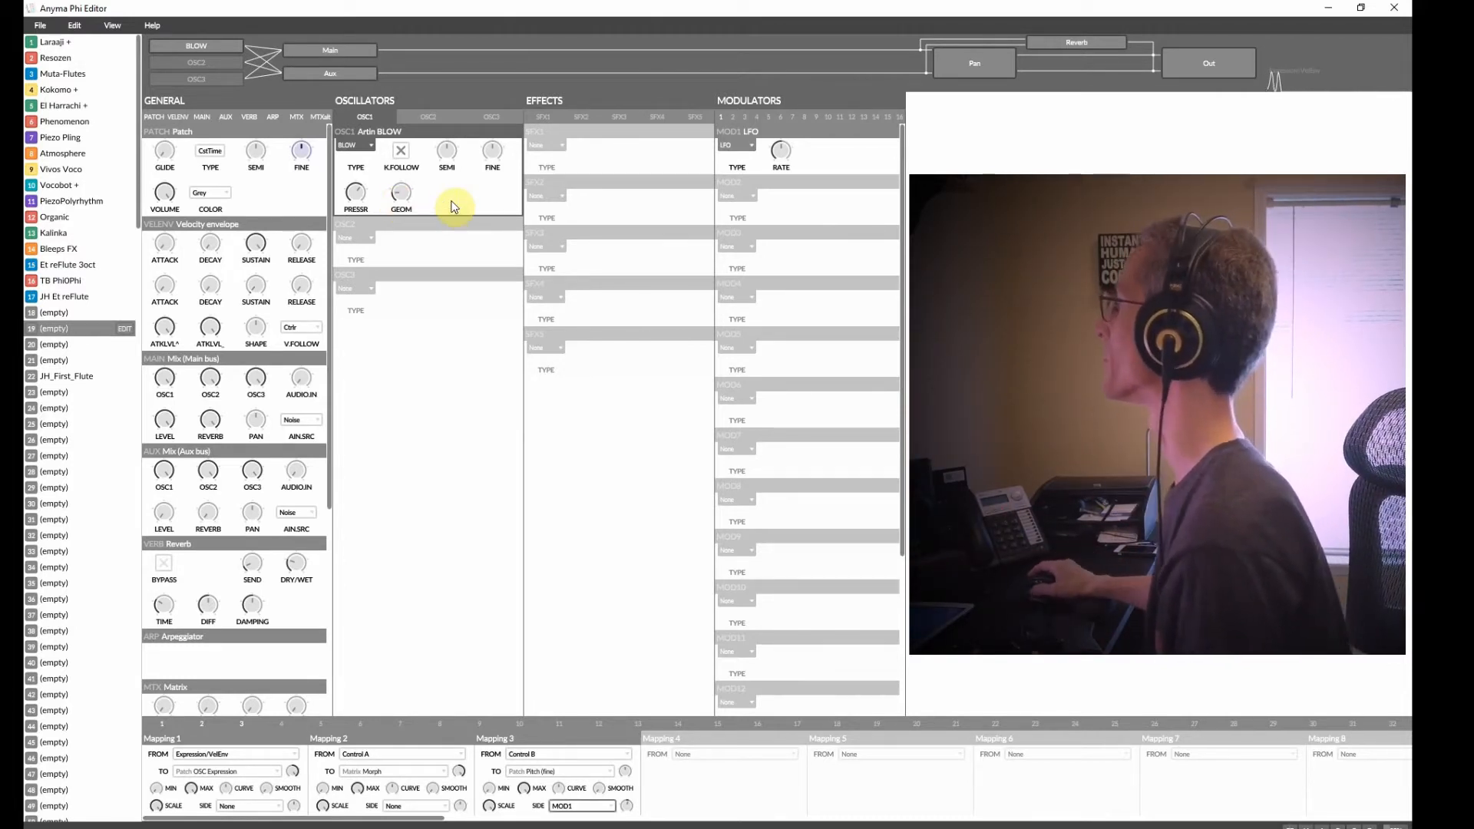
Add a Simple EQ as effect 1 and raise its lowpass to 100%.
click(561, 146)
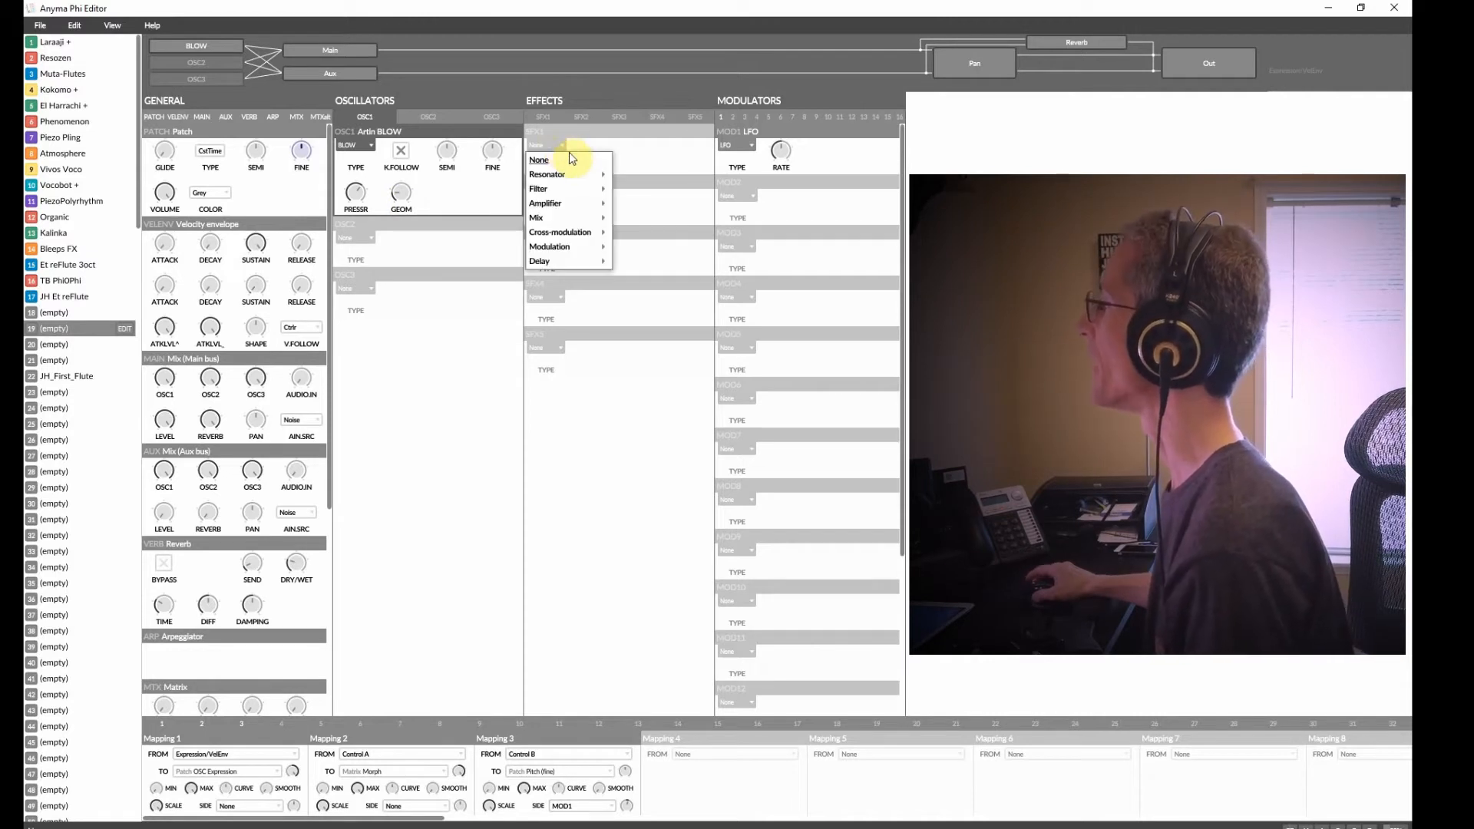
mouse_move(583, 197)
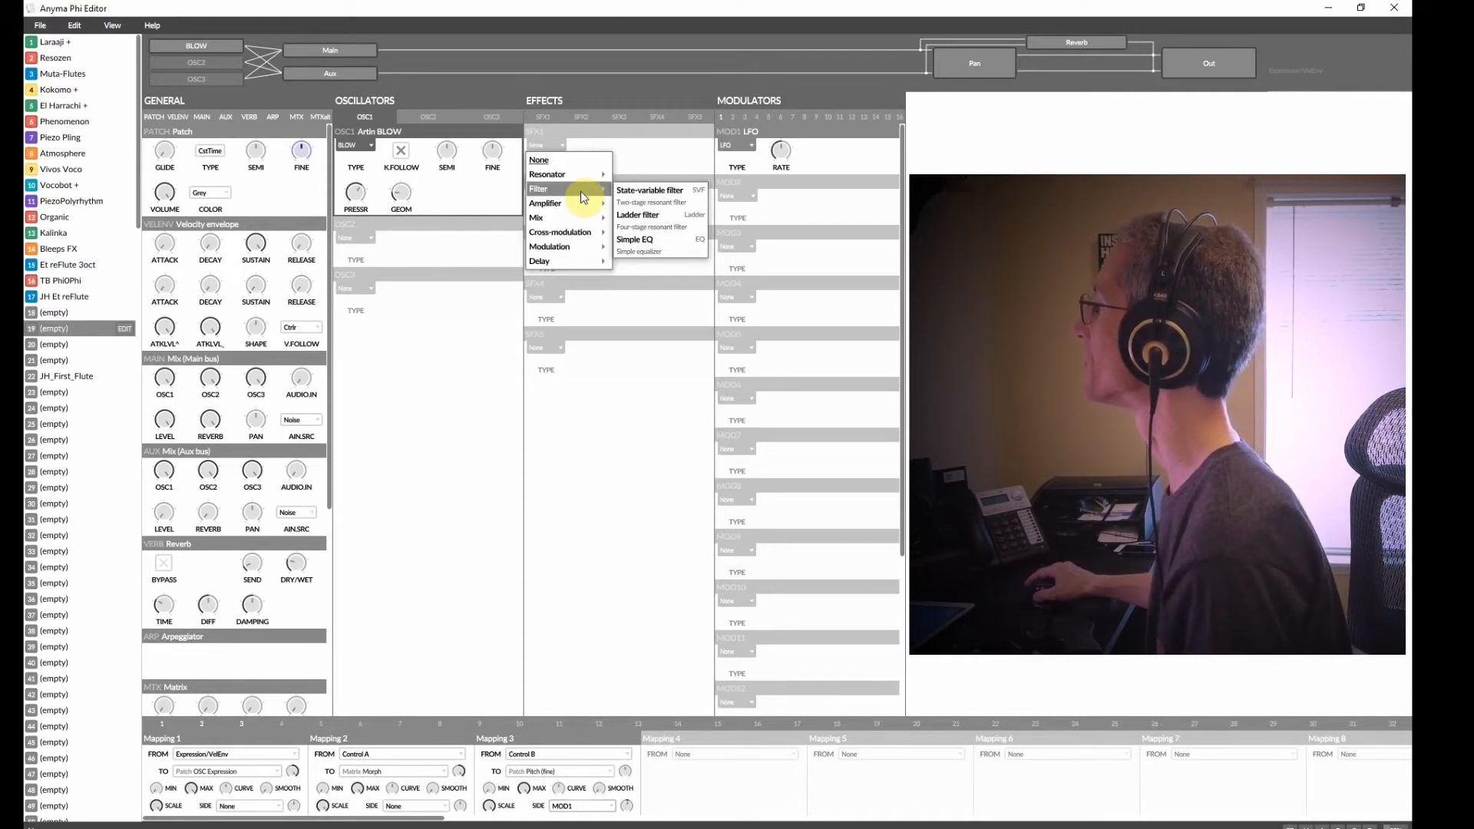
click(669, 244)
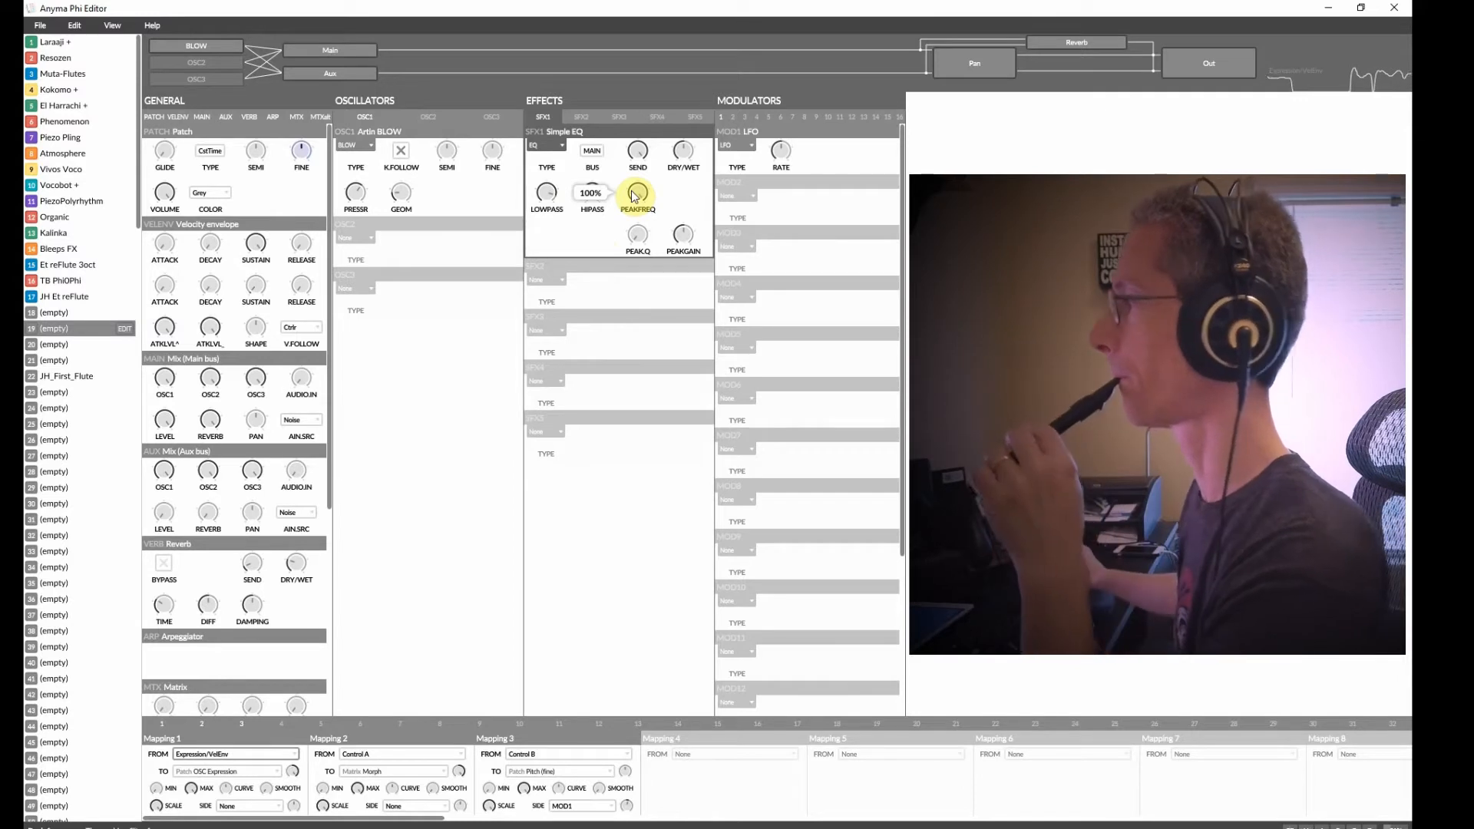
mouse_move(544, 192)
mouse_down()
mouse_move(556, 236)
mouse_move(544, 196)
mouse_move(567, 210)
mouse_up()
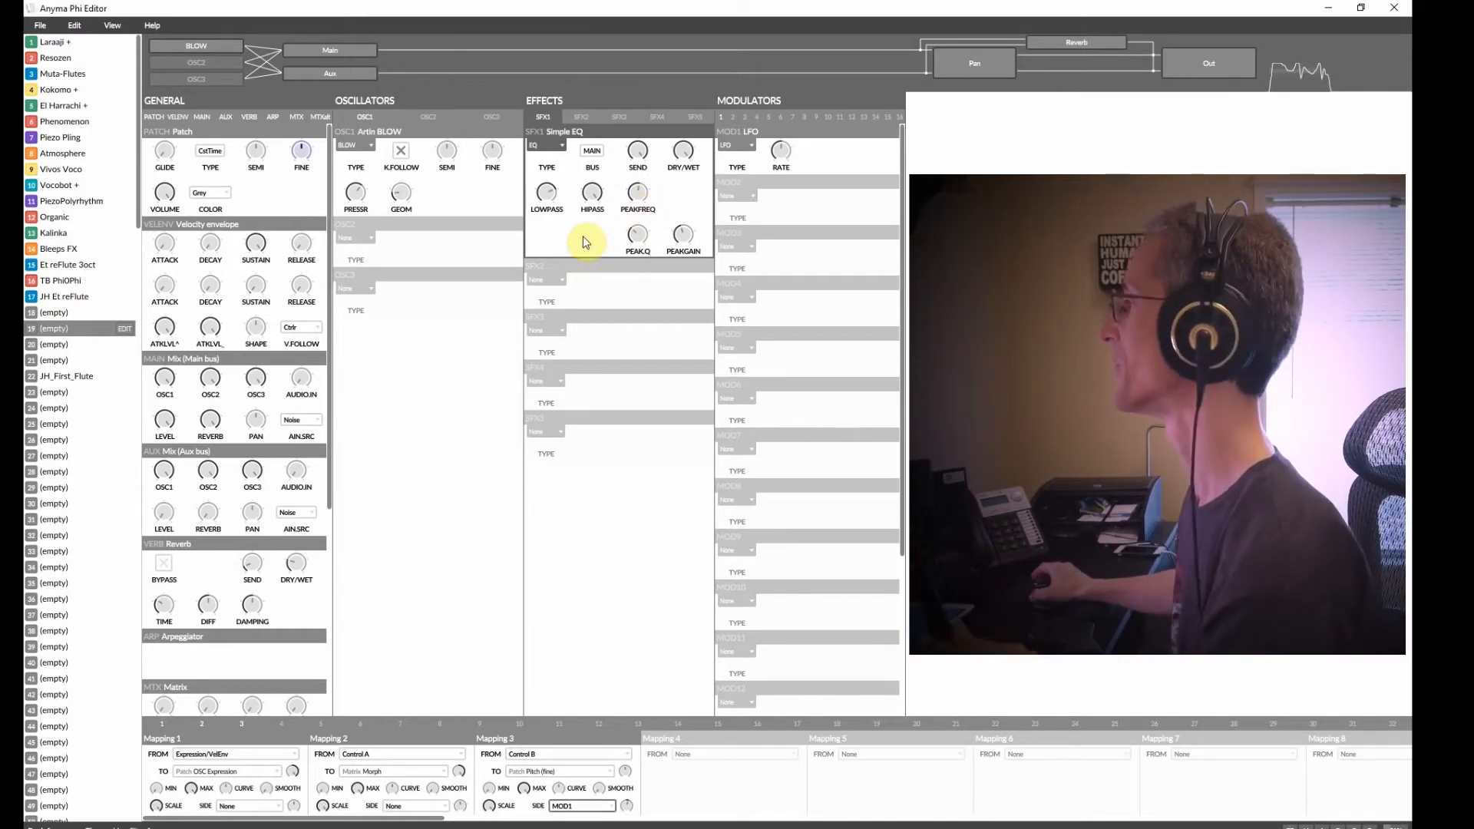
Set oscillator 2 to Triangle wave and adjust its level in the main mix.
click(366, 239)
mouse_move(399, 278)
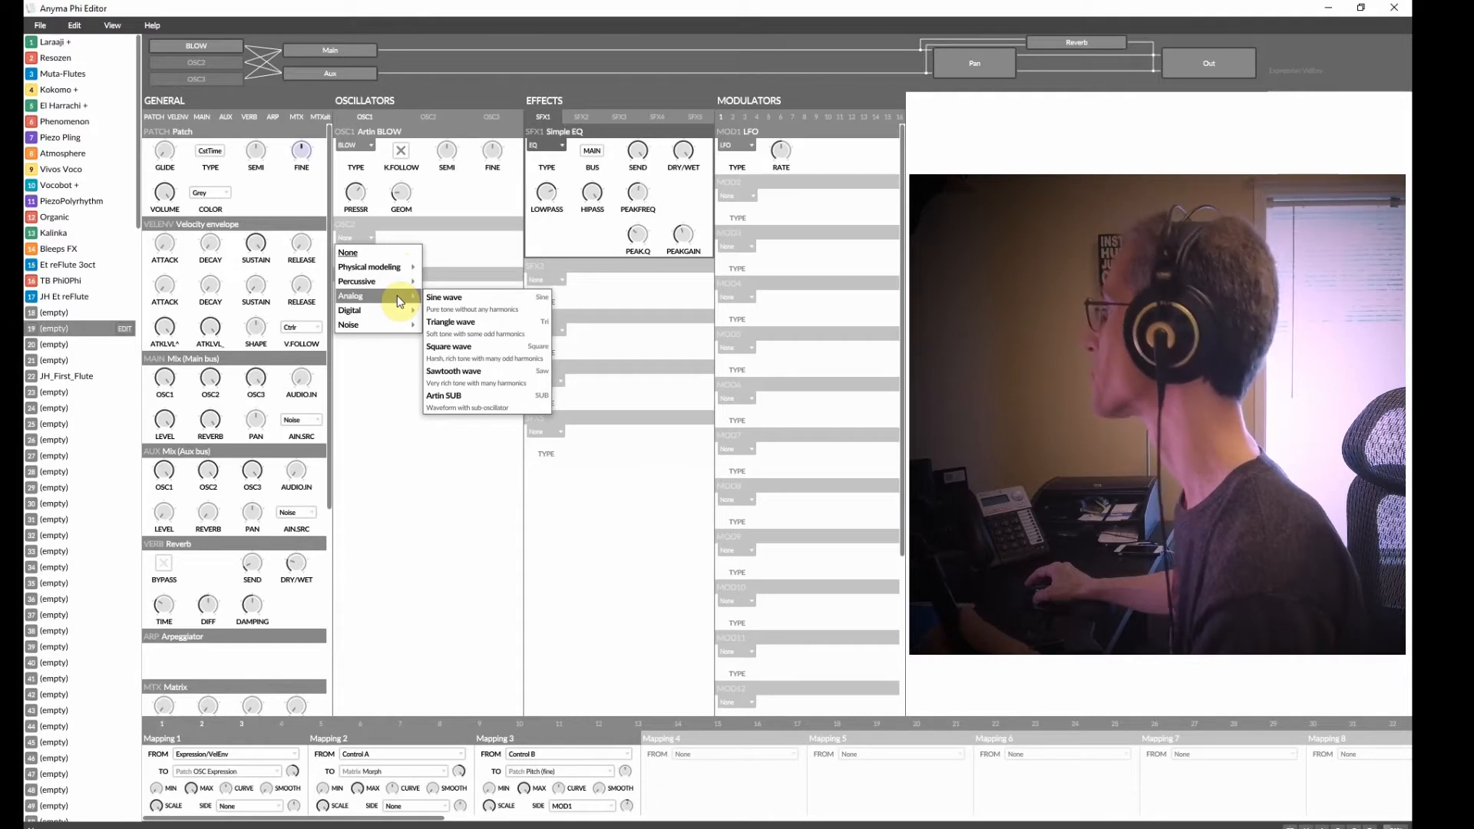
click(477, 326)
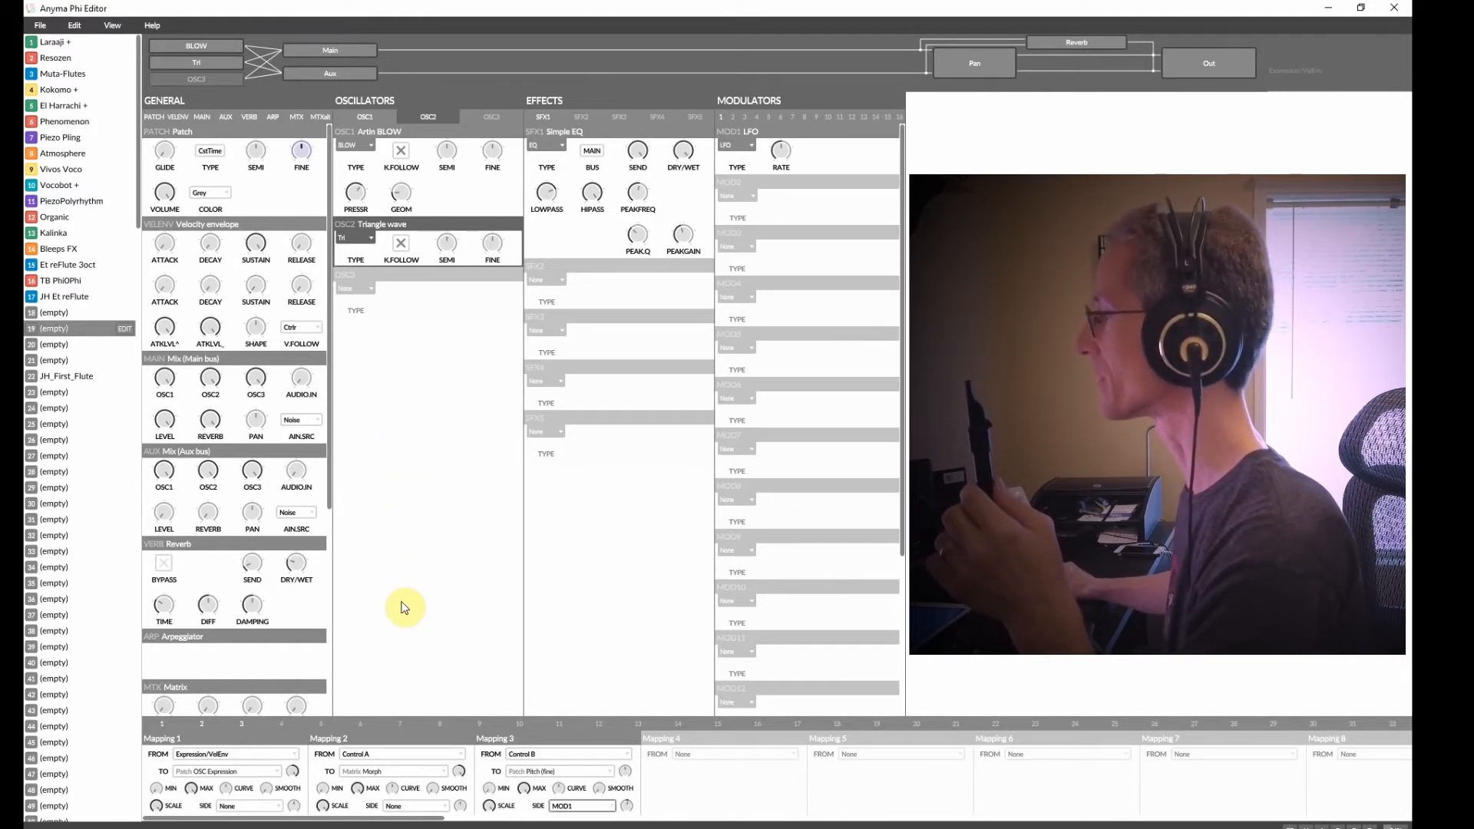
click(180, 364)
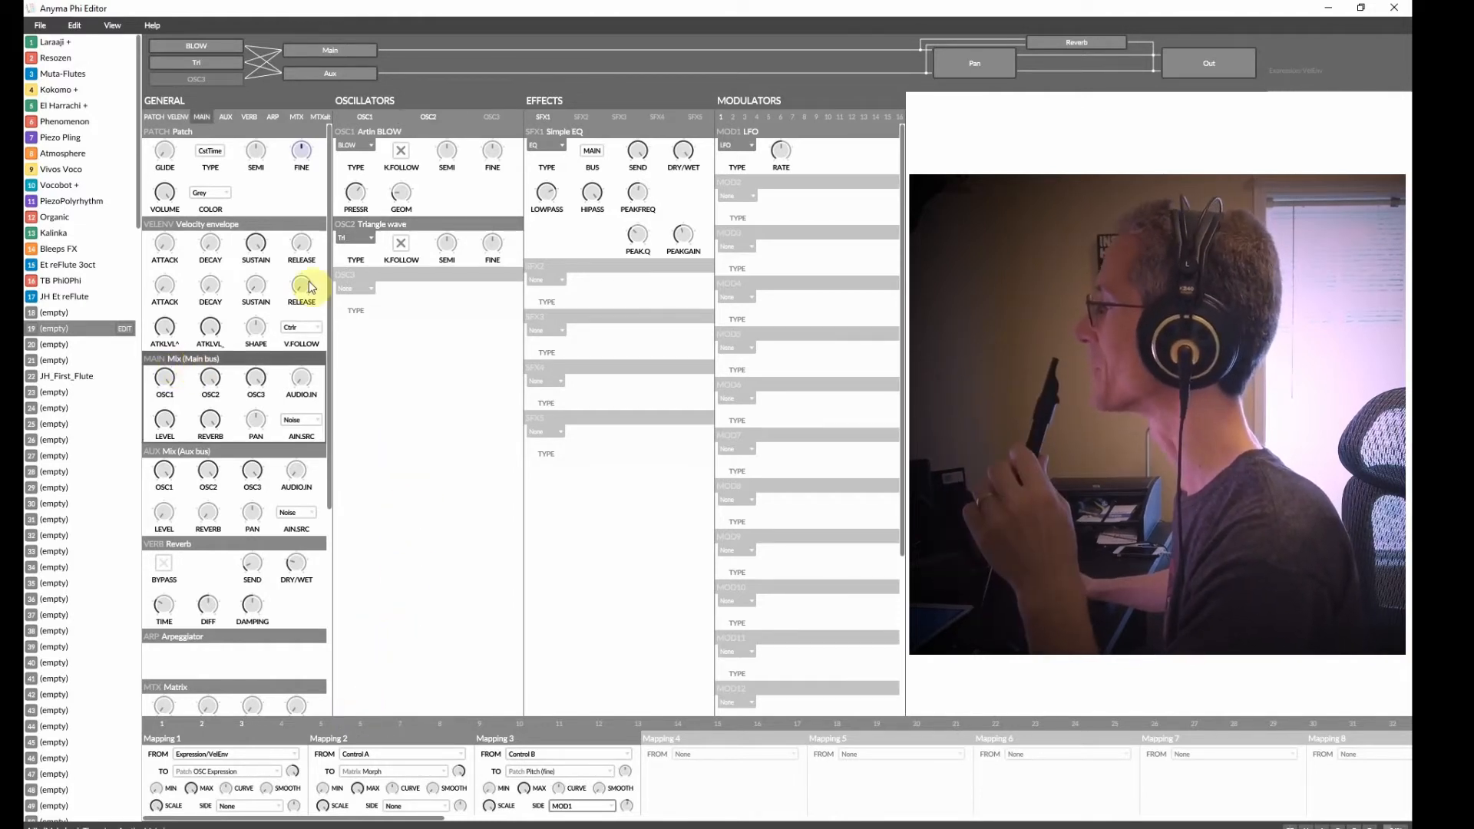
mouse_move(207, 378)
mouse_down()
mouse_move(206, 438)
mouse_move(205, 371)
mouse_move(206, 411)
mouse_move(214, 389)
mouse_up()
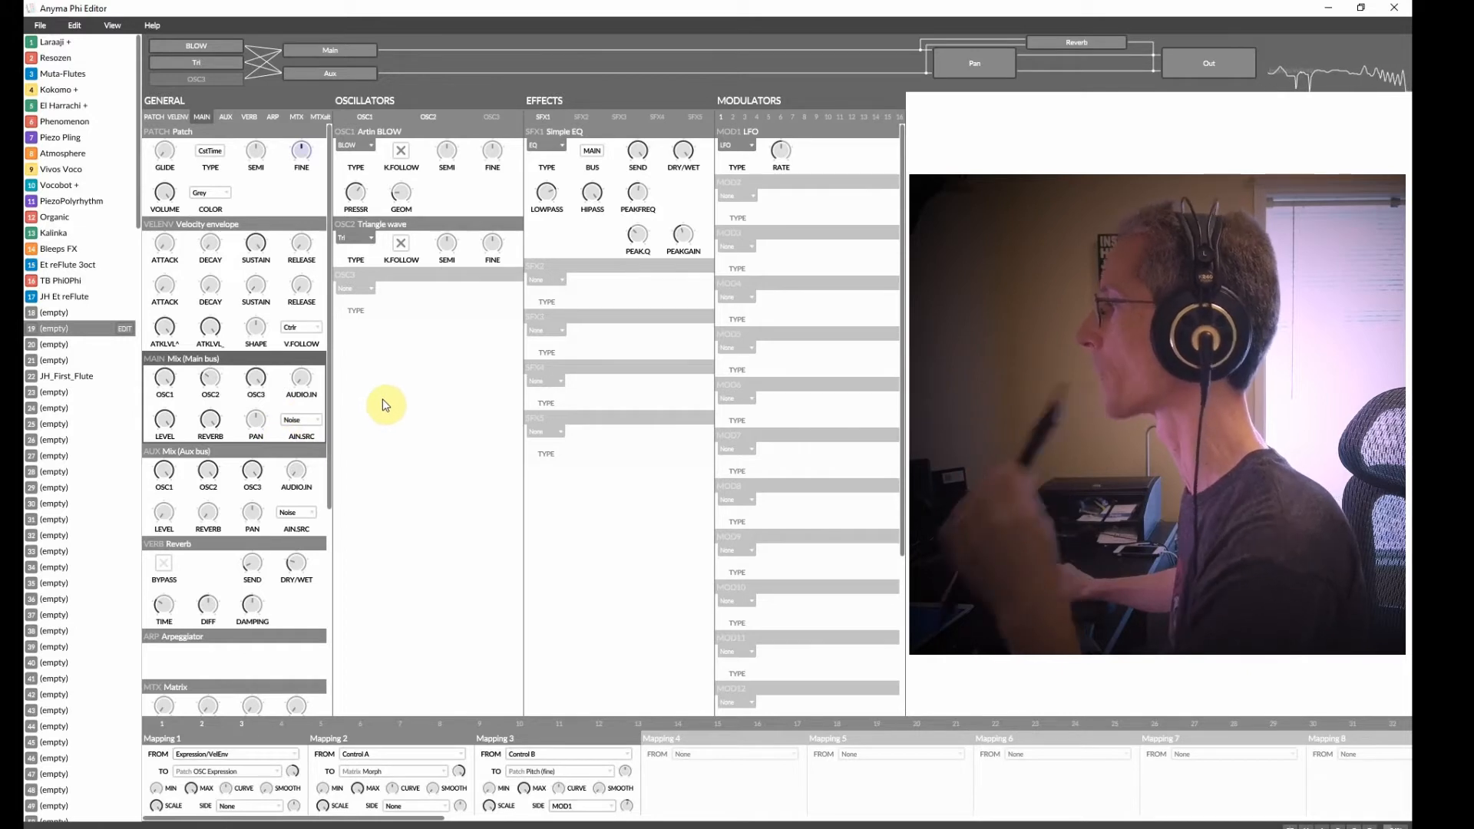
Set oscillator 3 to Artin TWNQ and set its main mix level to about 23%.
click(353, 288)
mouse_move(391, 347)
mouse_move(392, 380)
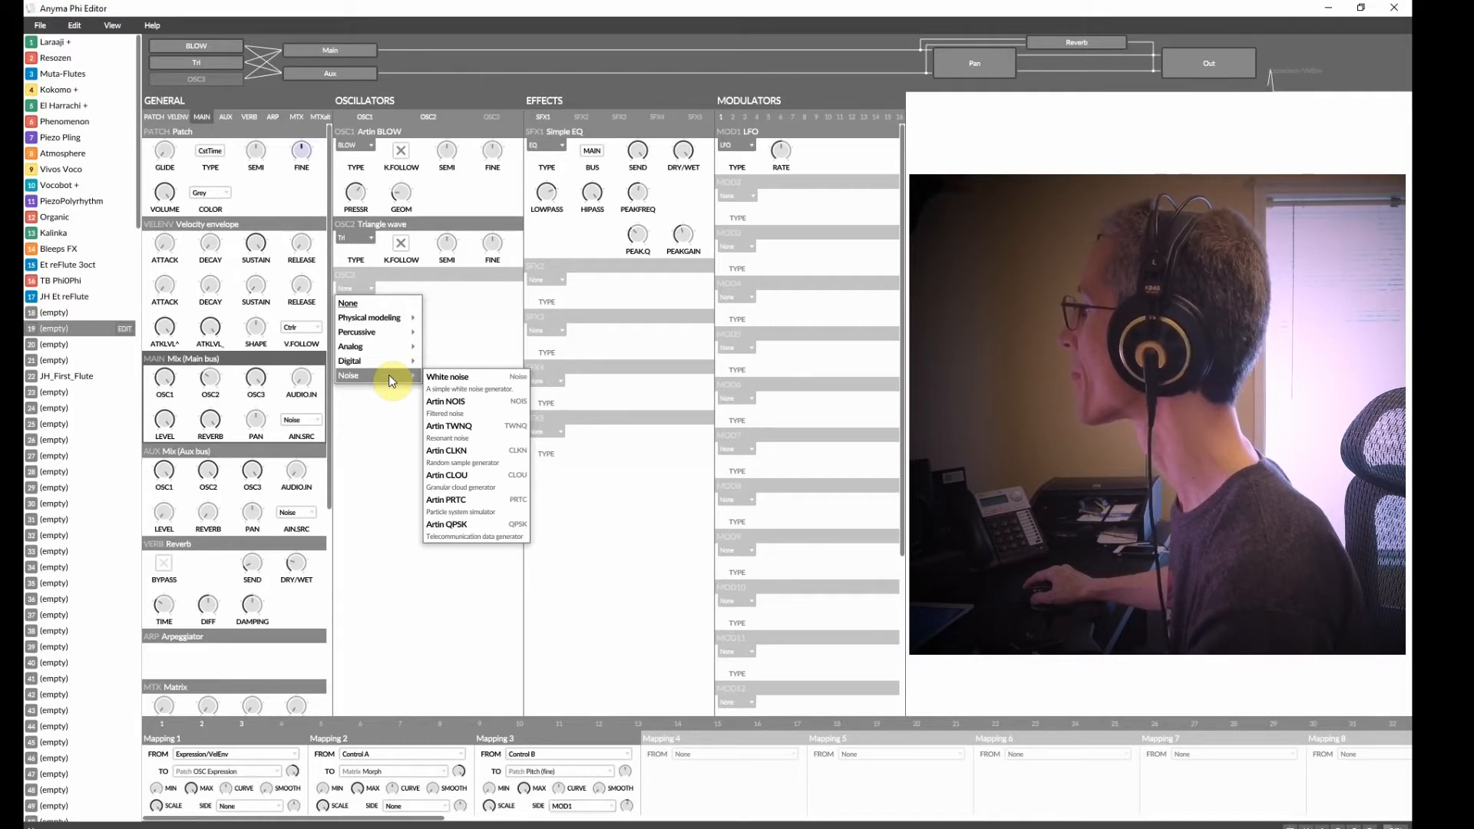
click(448, 428)
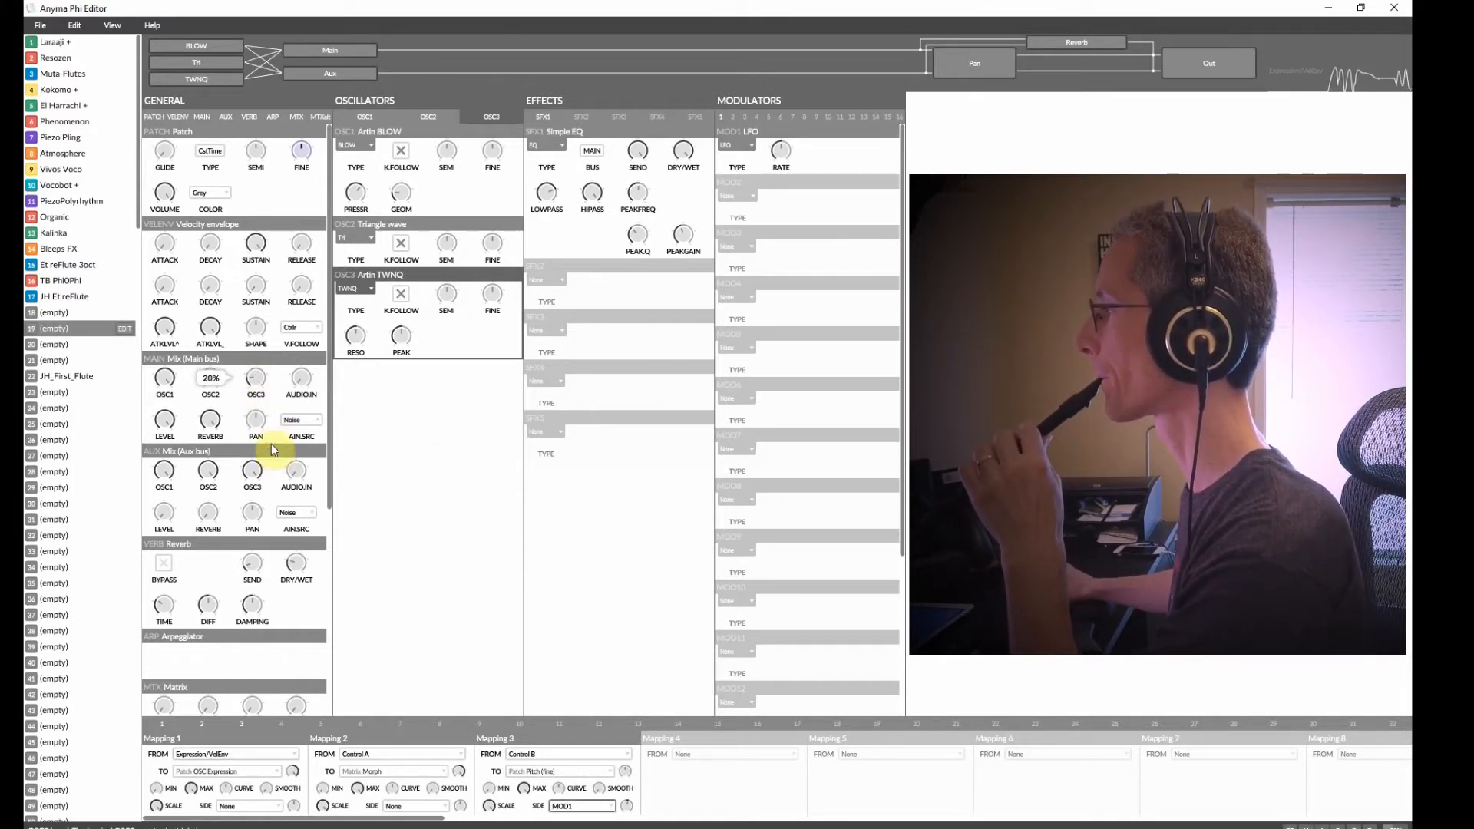
mouse_move(355, 338)
mouse_move(398, 359)
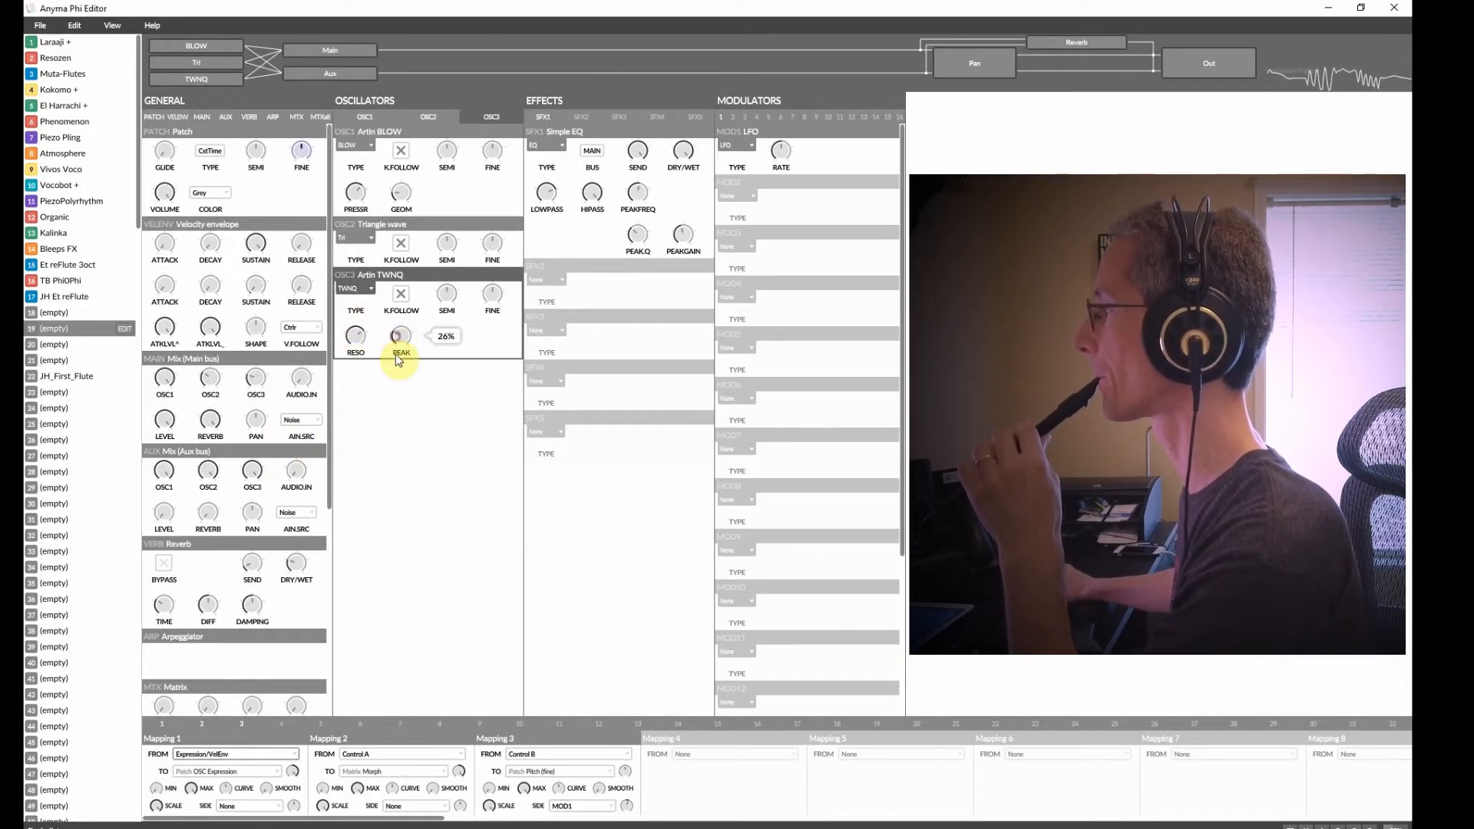
mouse_move(443, 291)
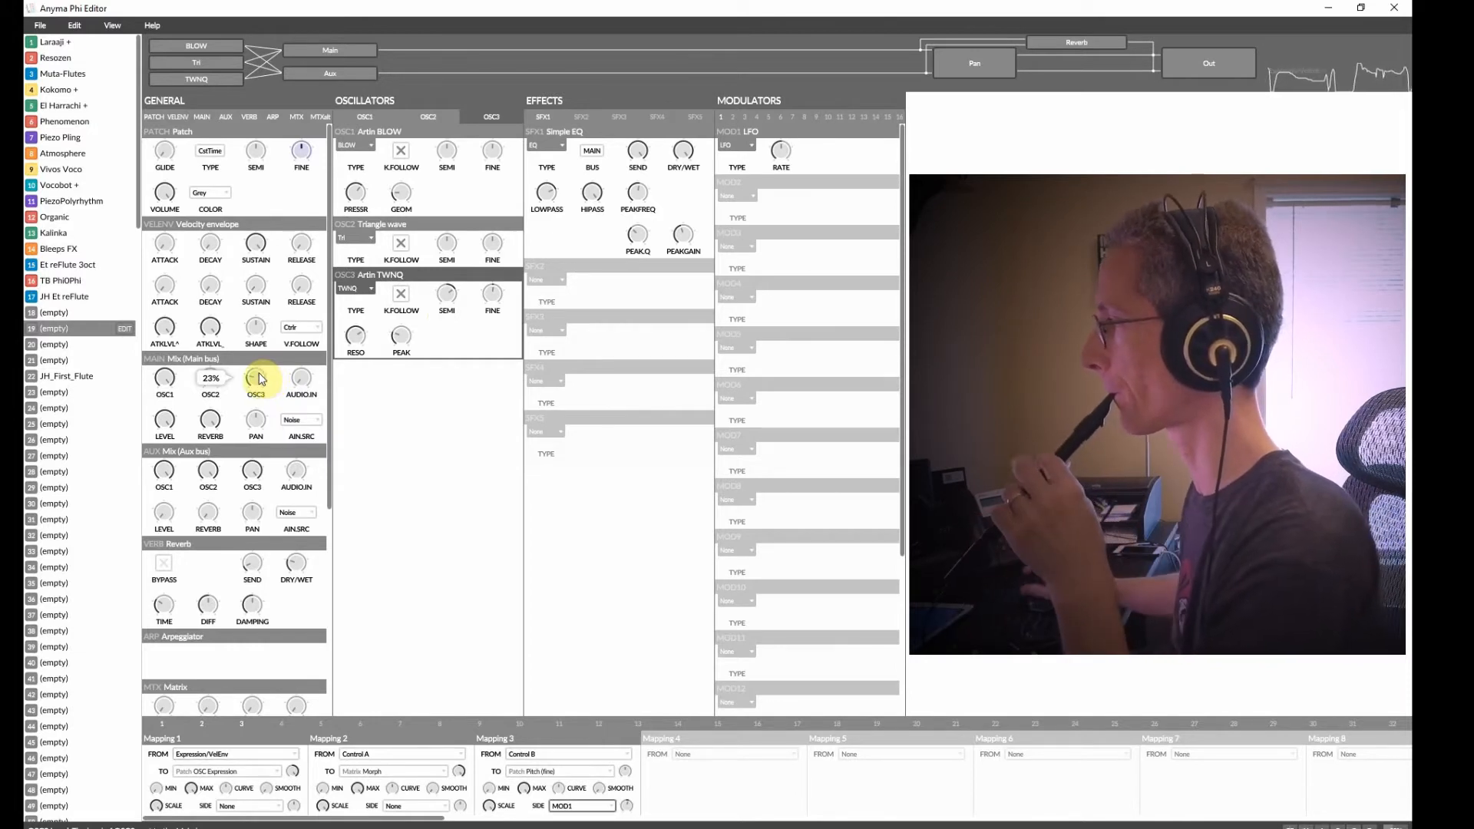
drag(265, 371, 259, 384)
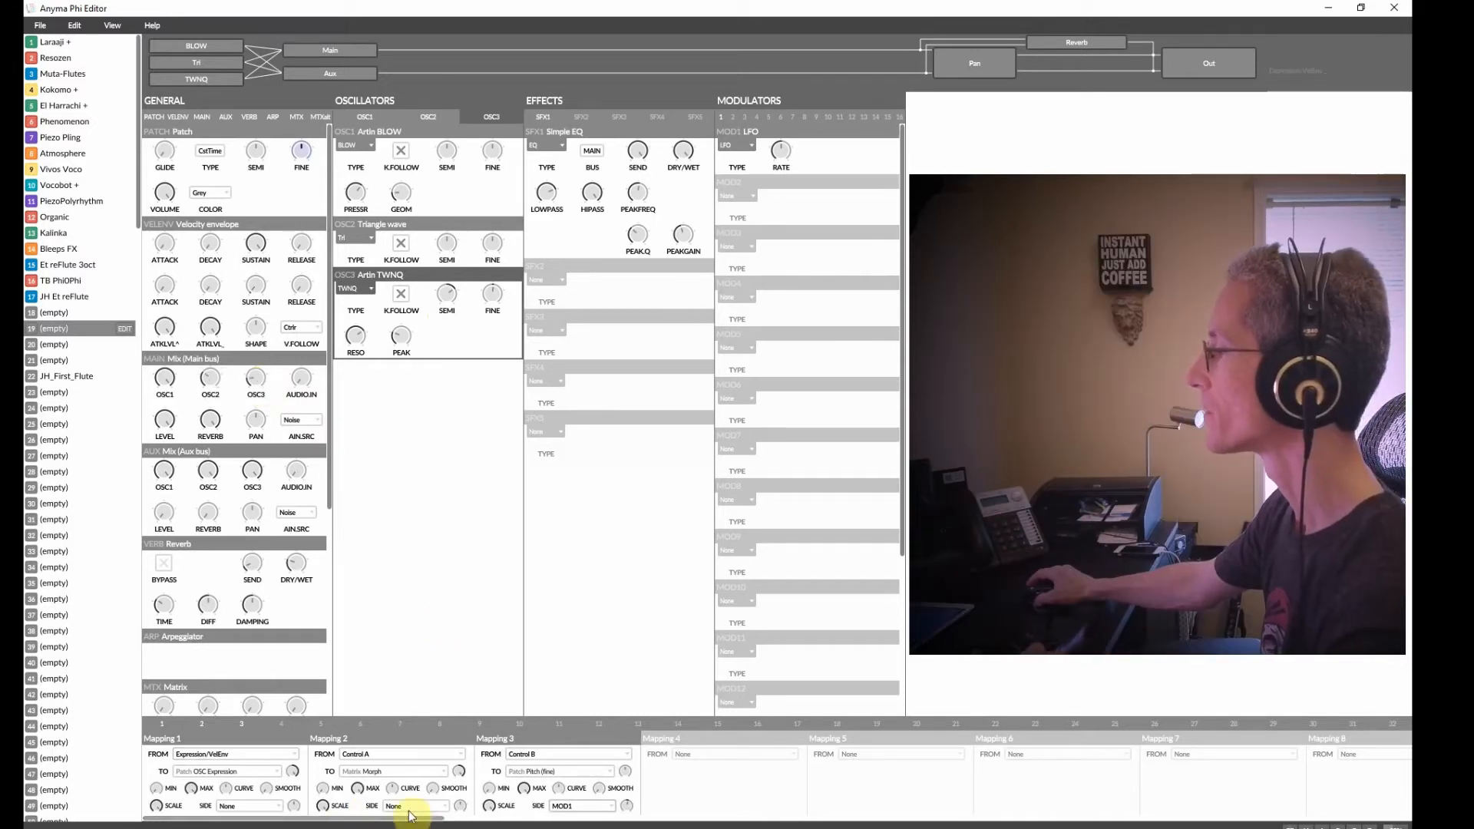
Create mapping 4 from Expression/VelEnv to oscillator 3's filter resonance.
click(737, 755)
mouse_move(733, 783)
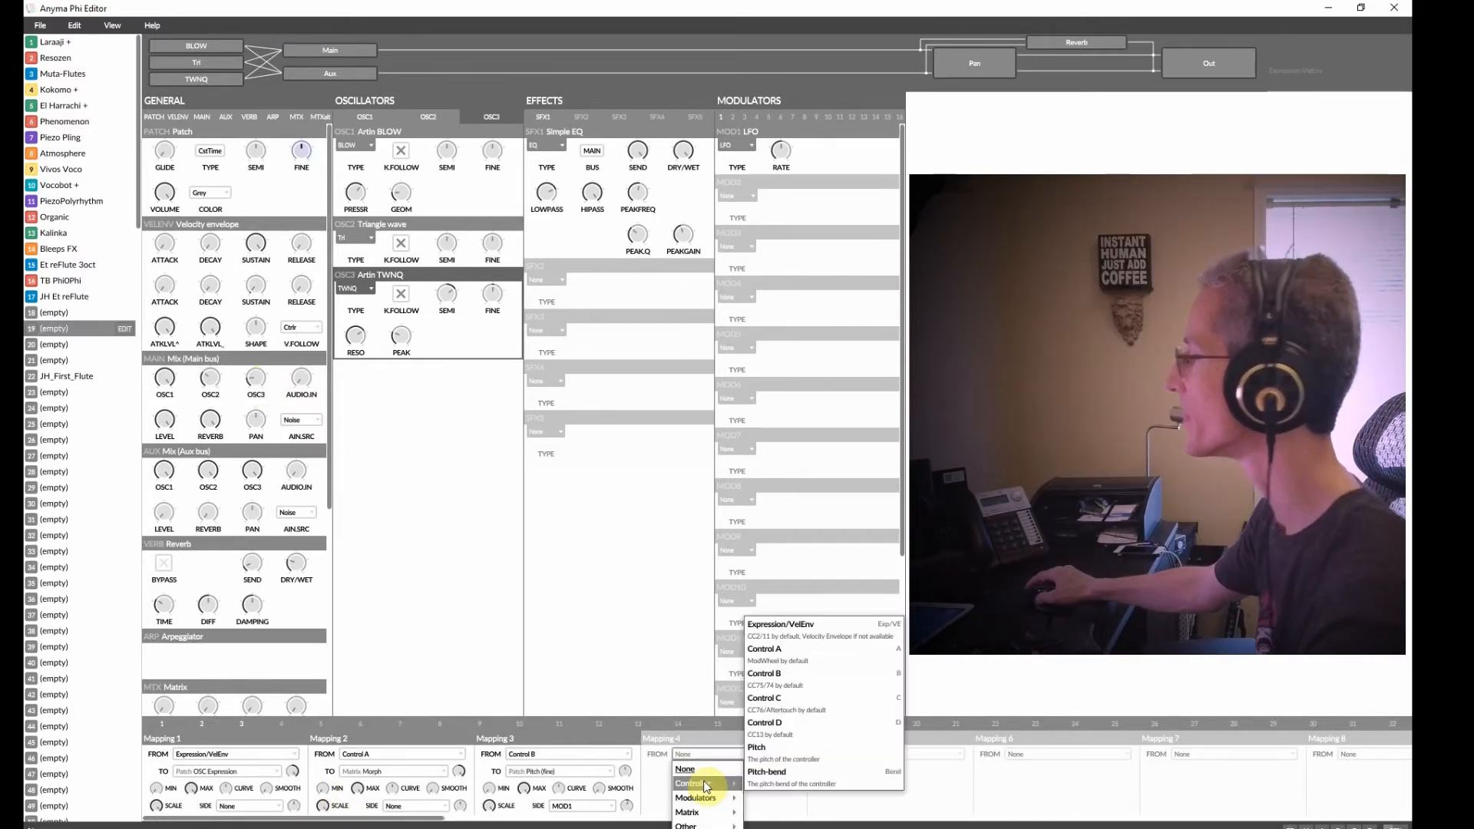
click(878, 624)
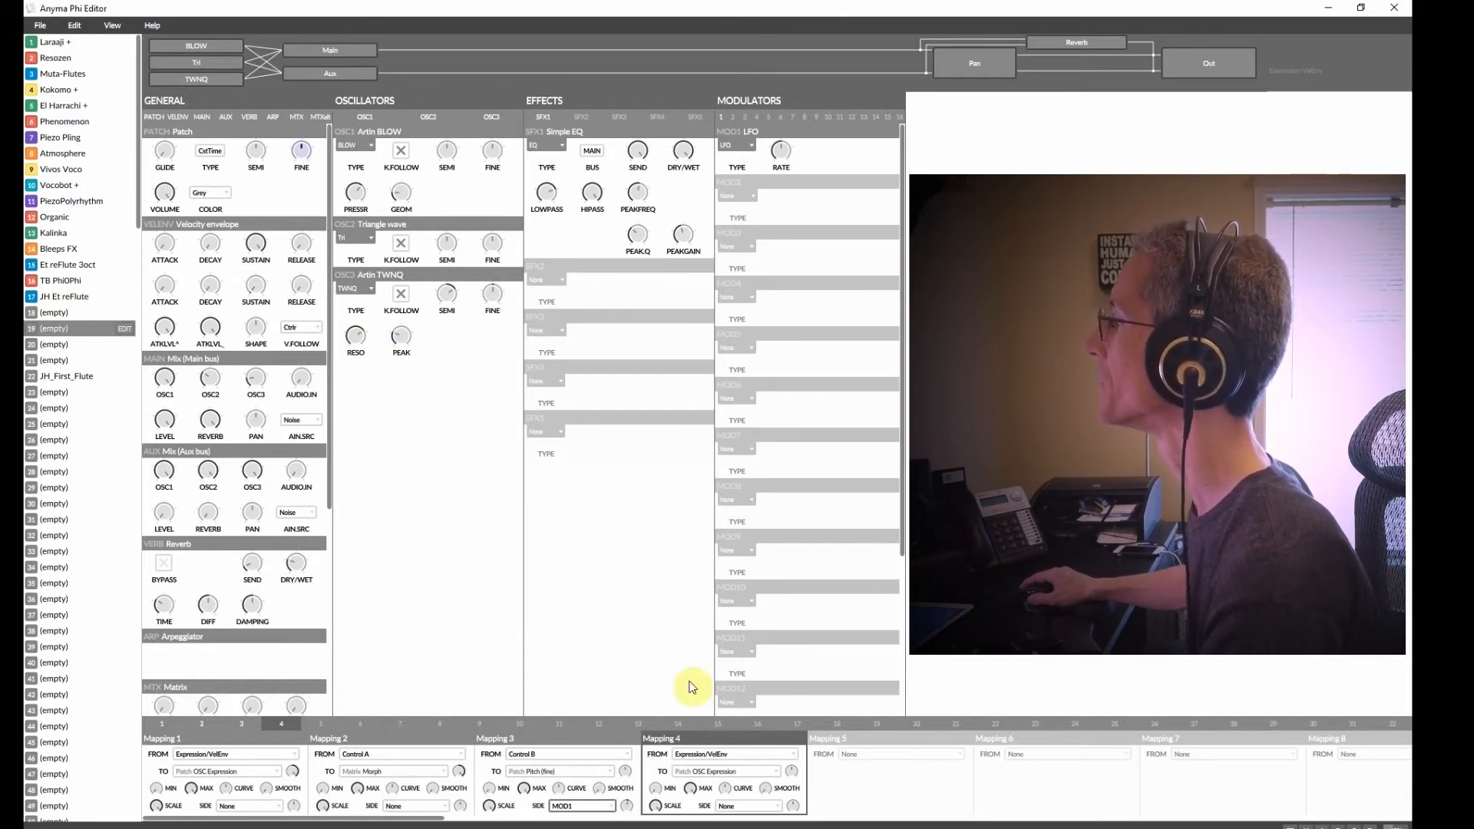
click(711, 771)
mouse_move(717, 715)
mouse_move(795, 712)
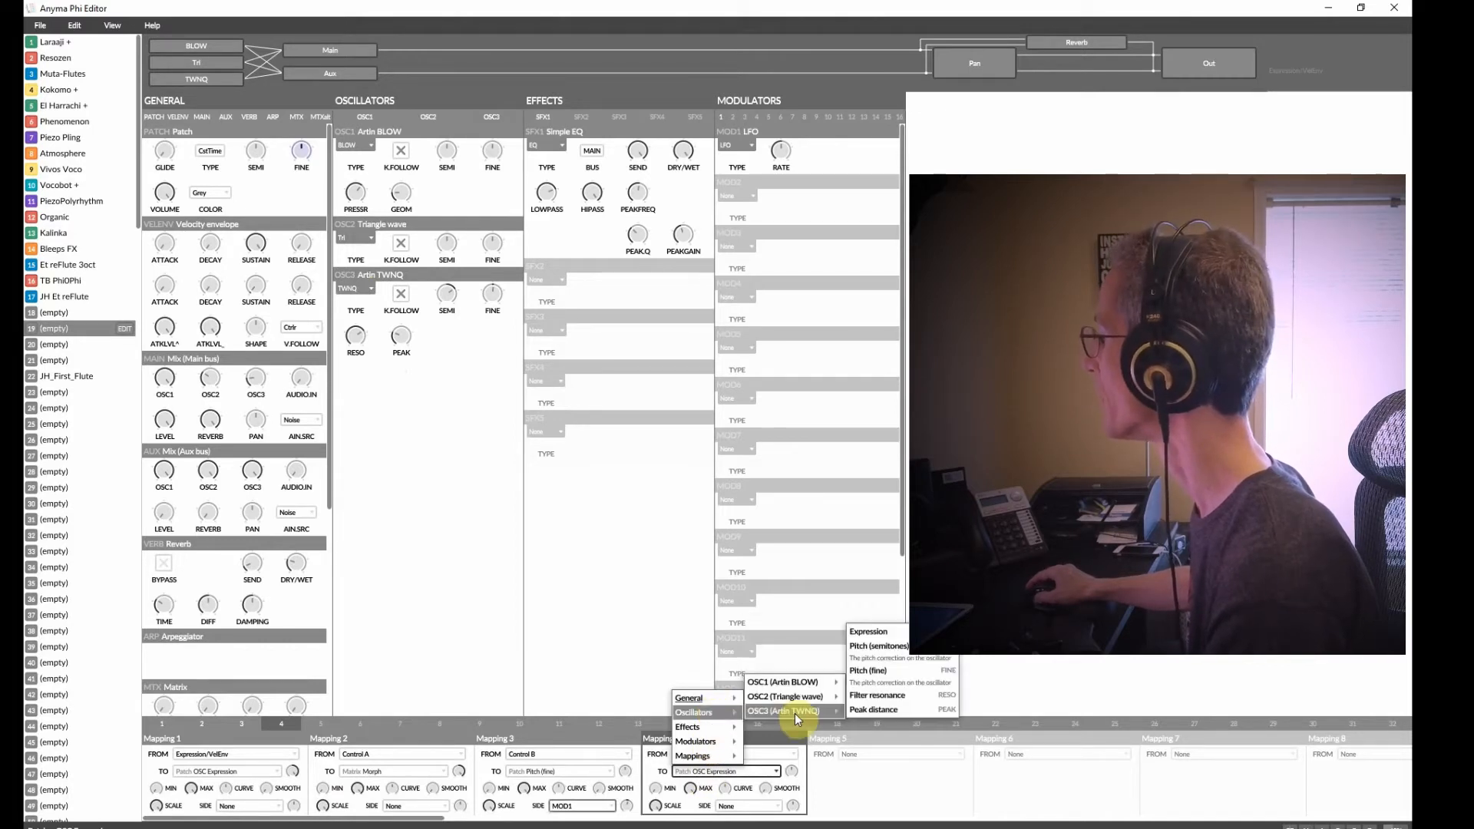
click(920, 695)
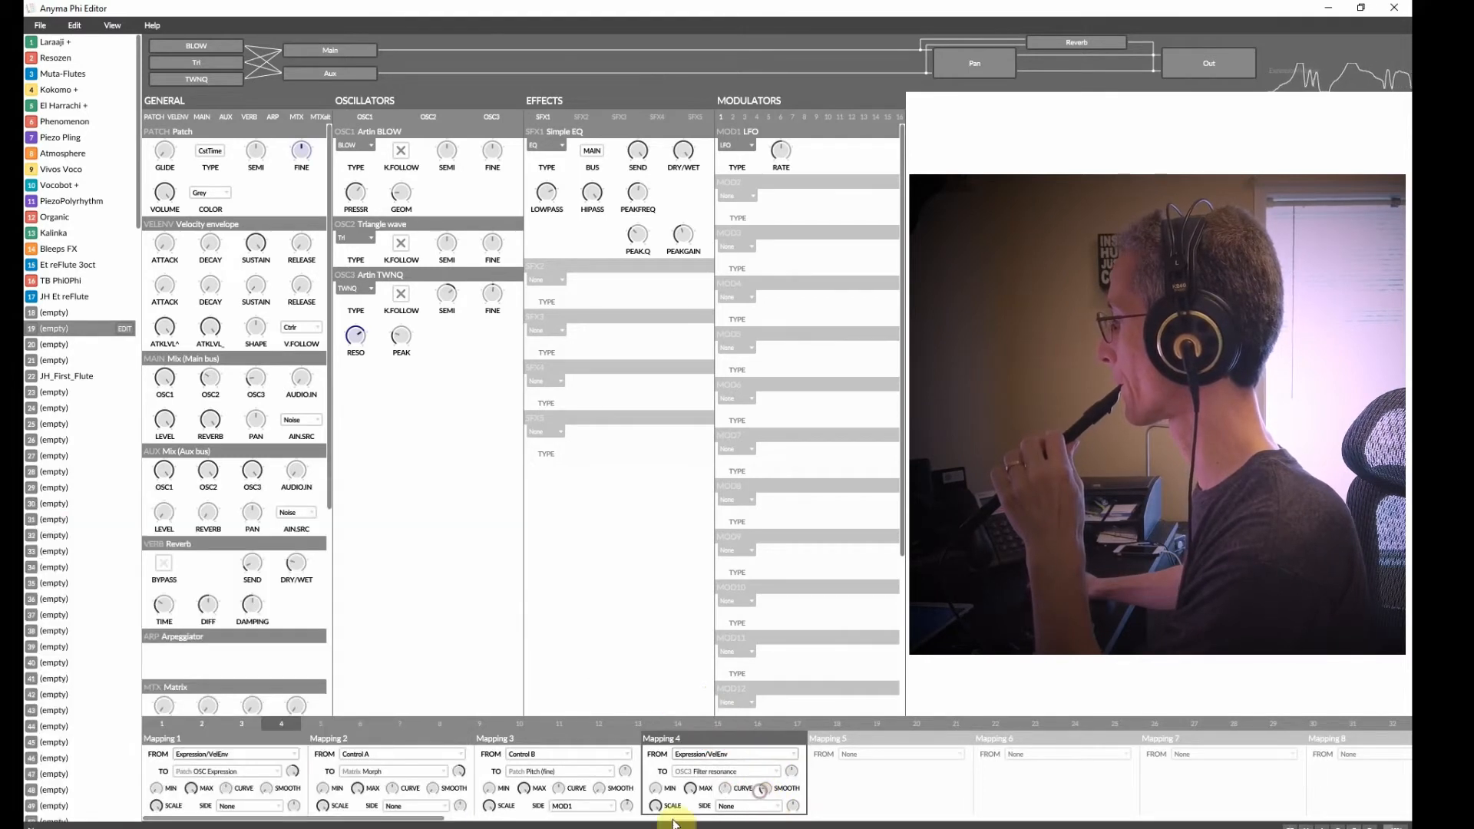
mouse_move(652, 782)
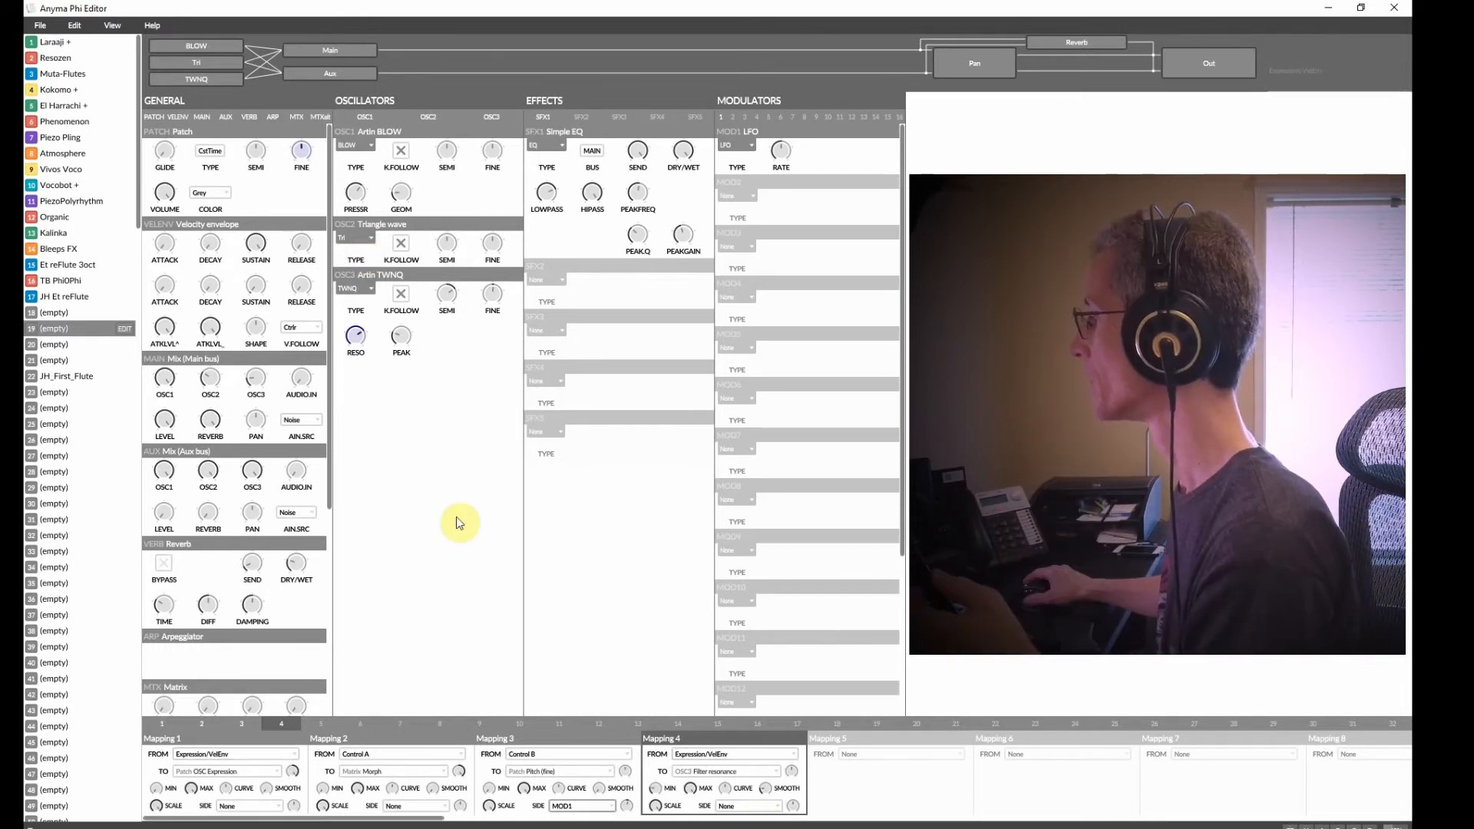
click(880, 754)
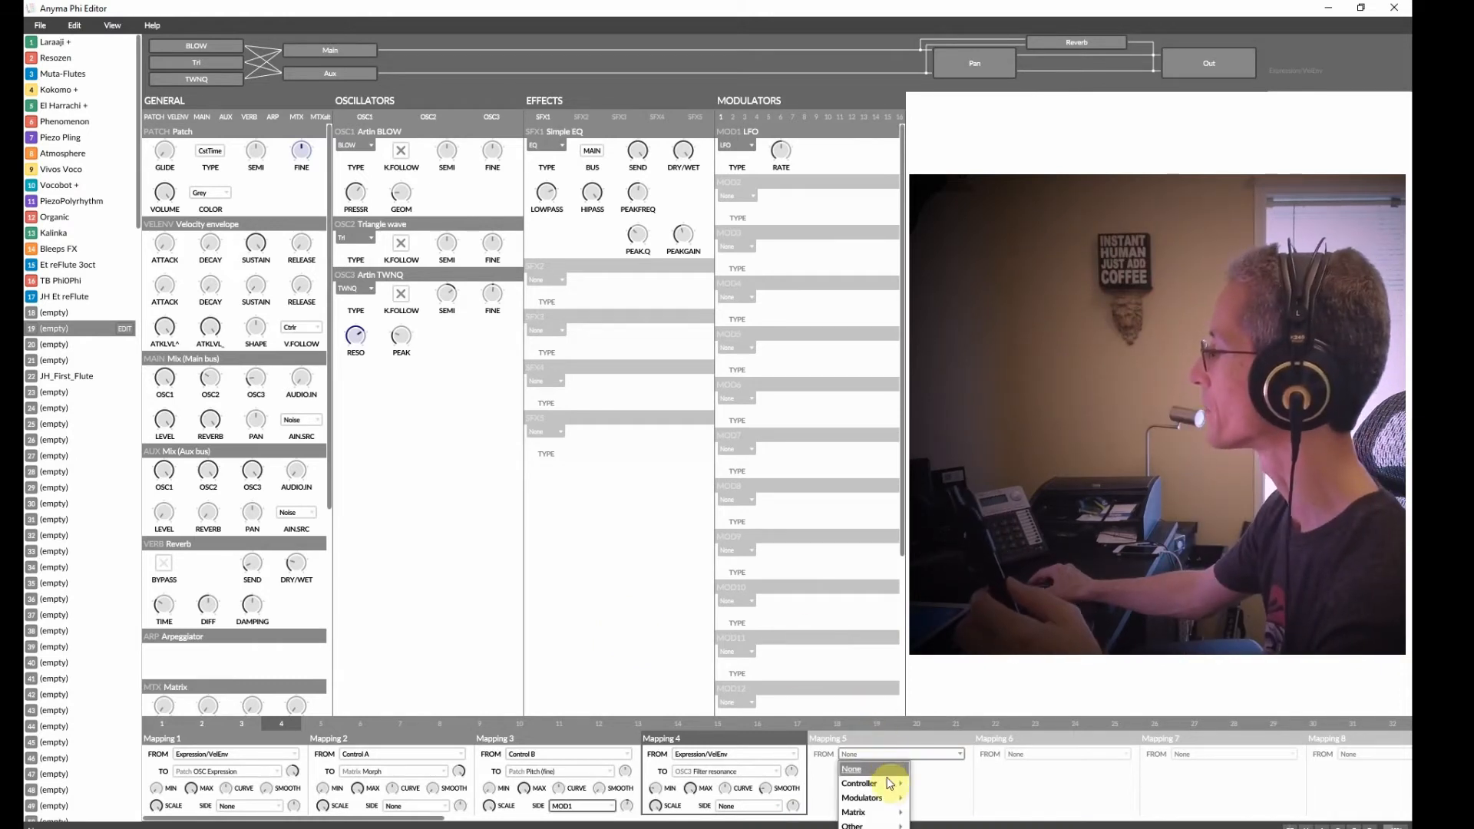
mouse_move(875, 783)
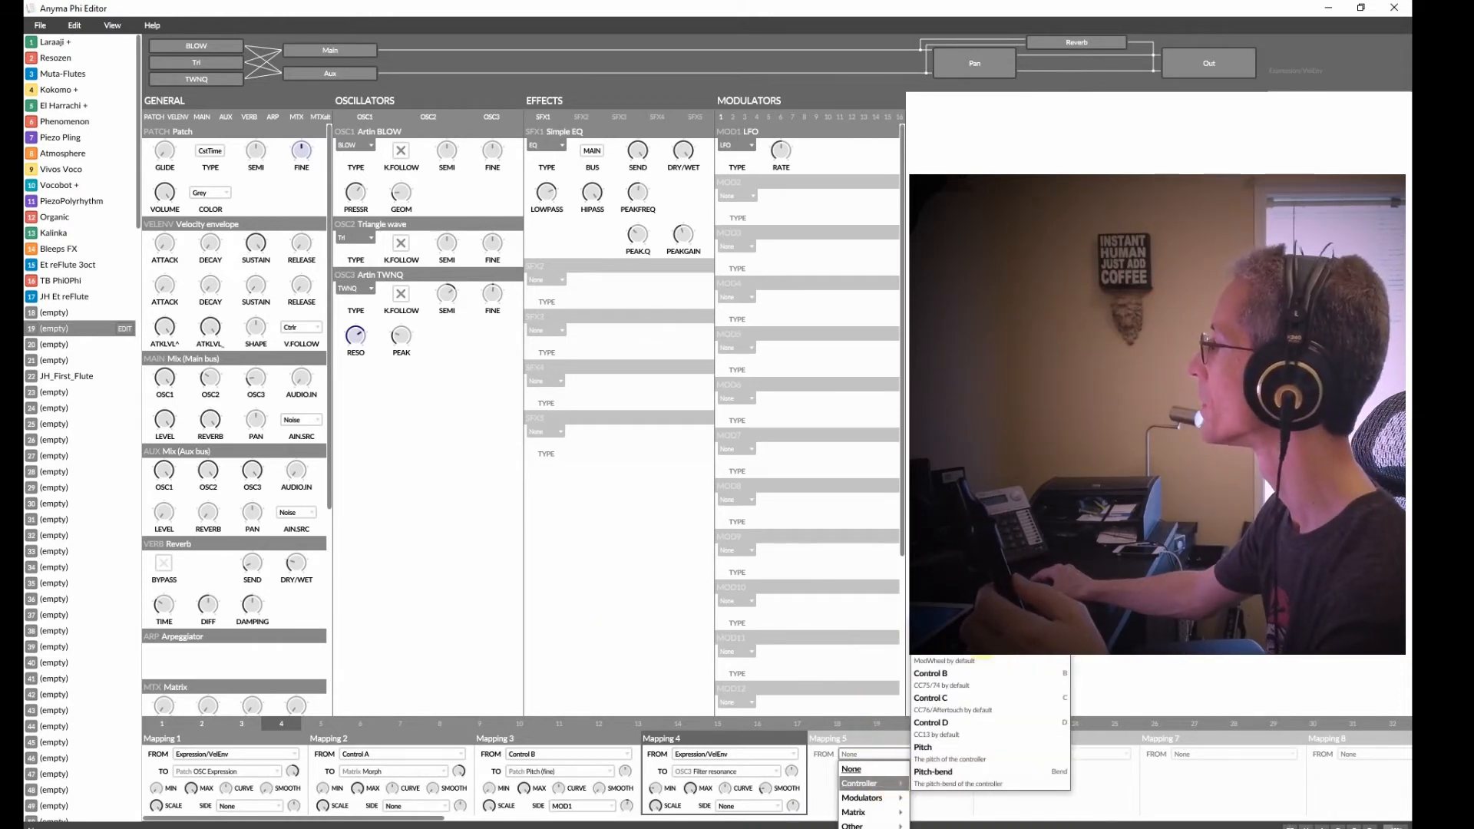
click(592, 600)
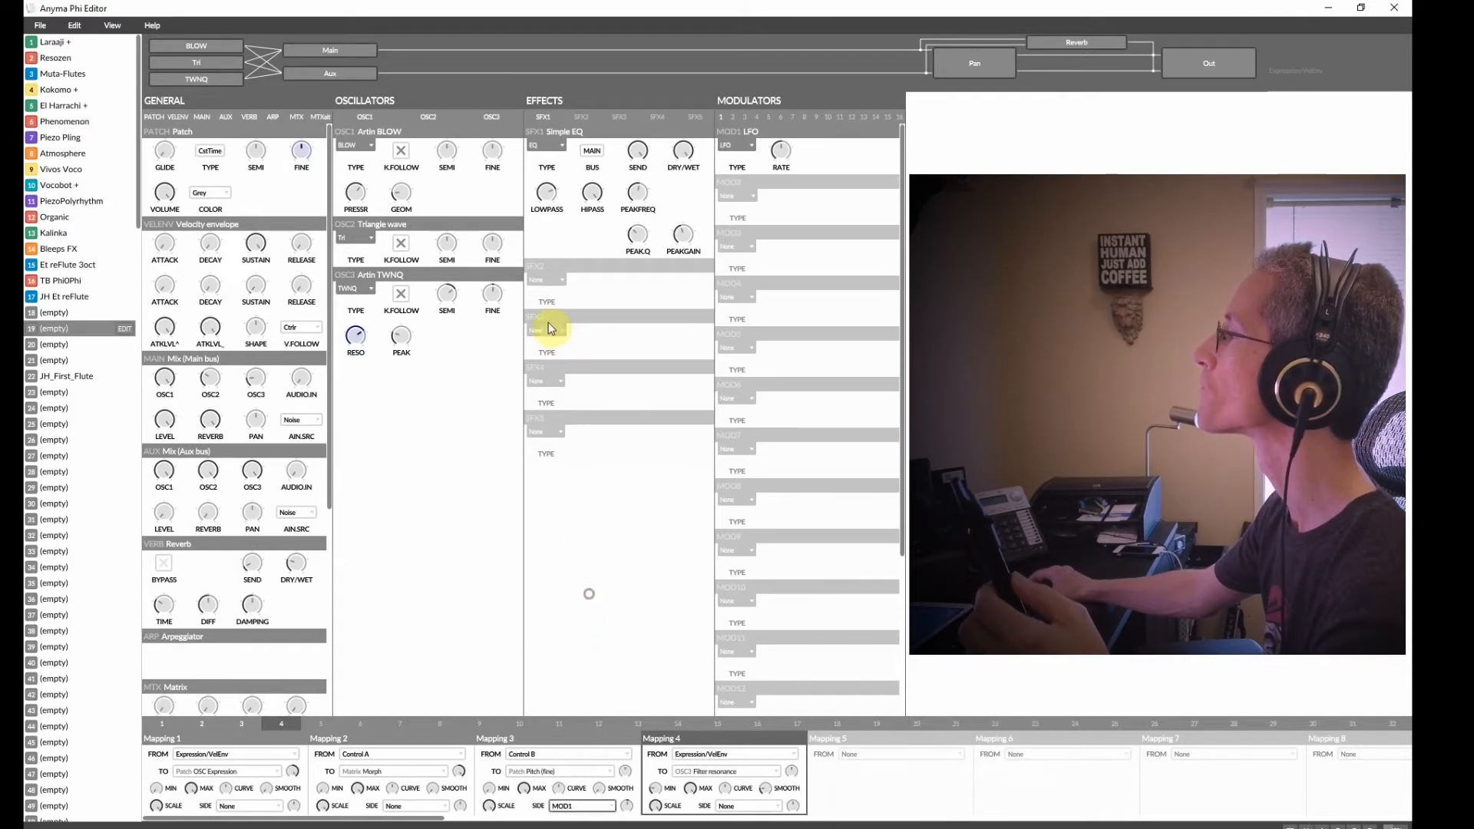
Add a State-variable filter as effect 2.
click(564, 286)
mouse_move(583, 324)
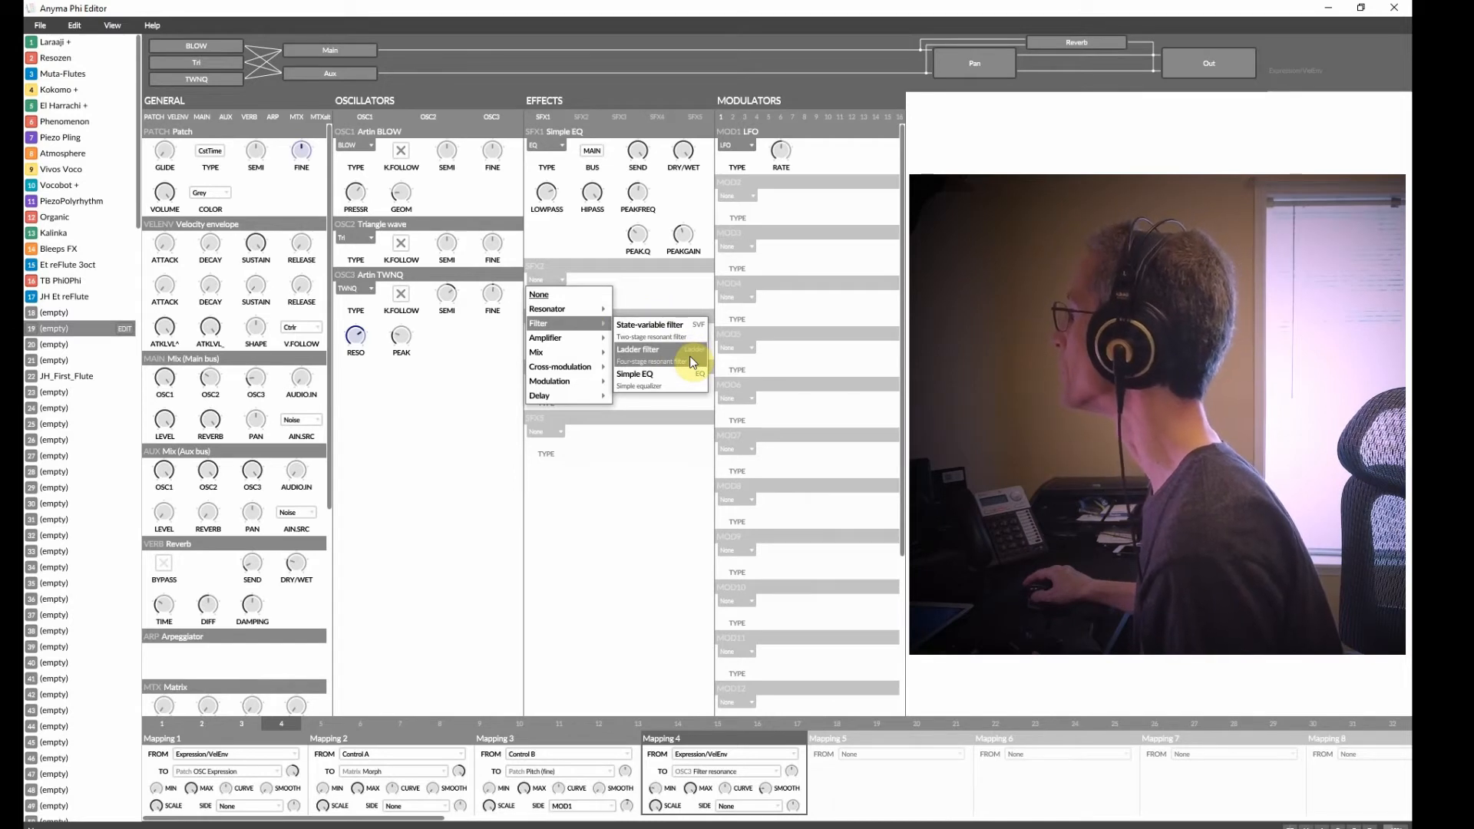
click(663, 328)
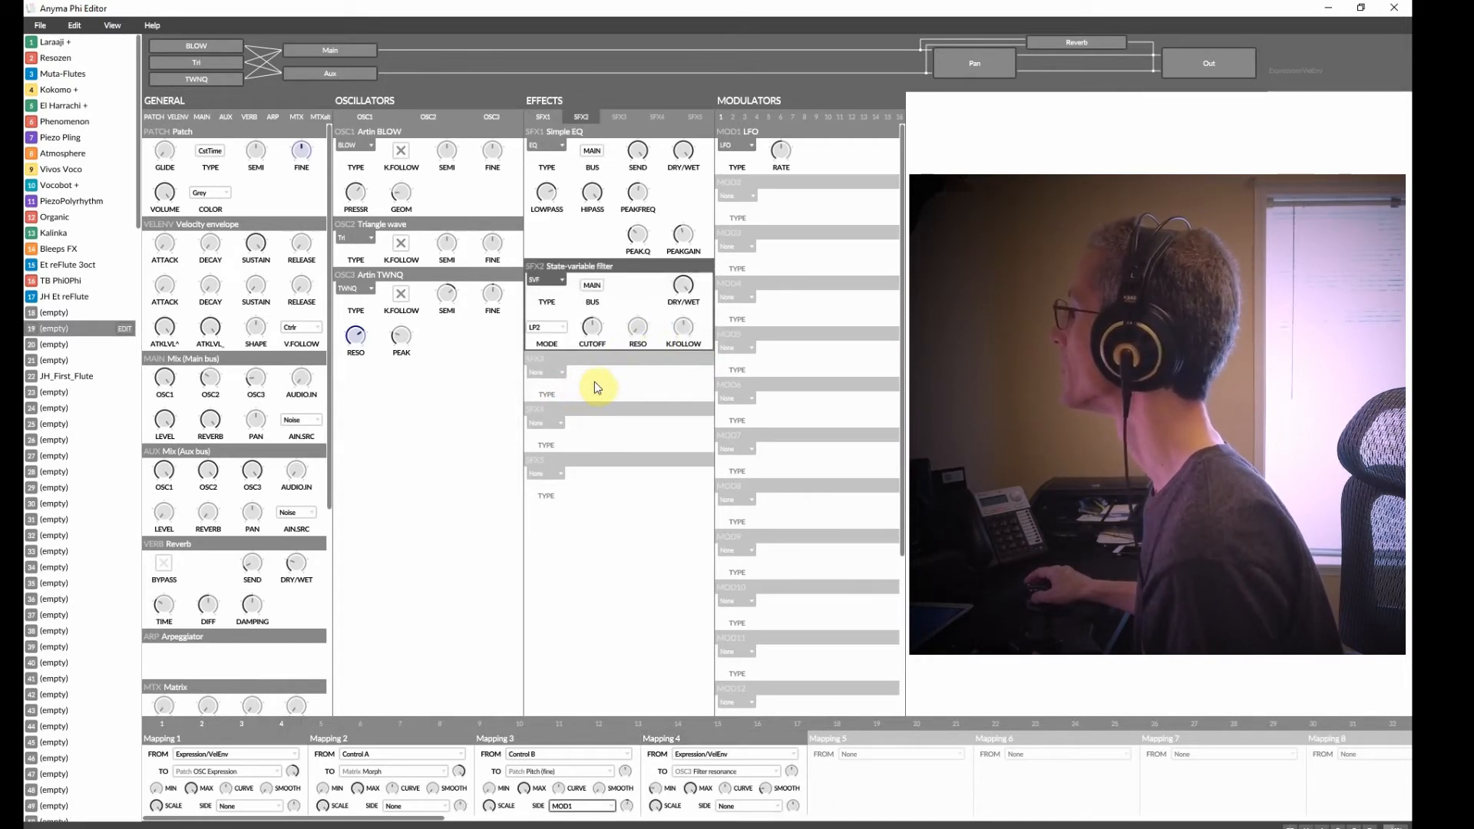
click(547, 326)
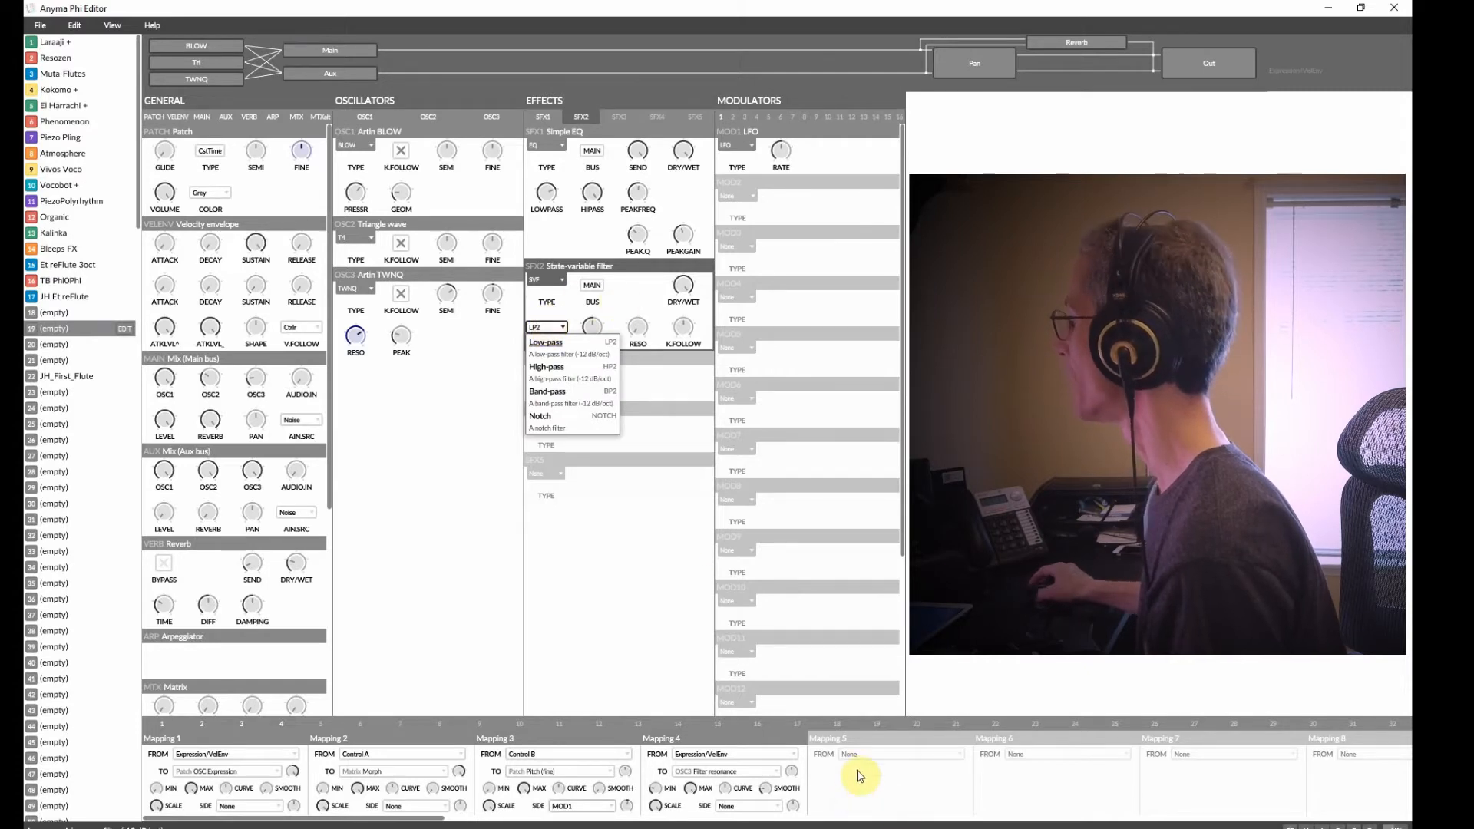
click(873, 753)
click(985, 705)
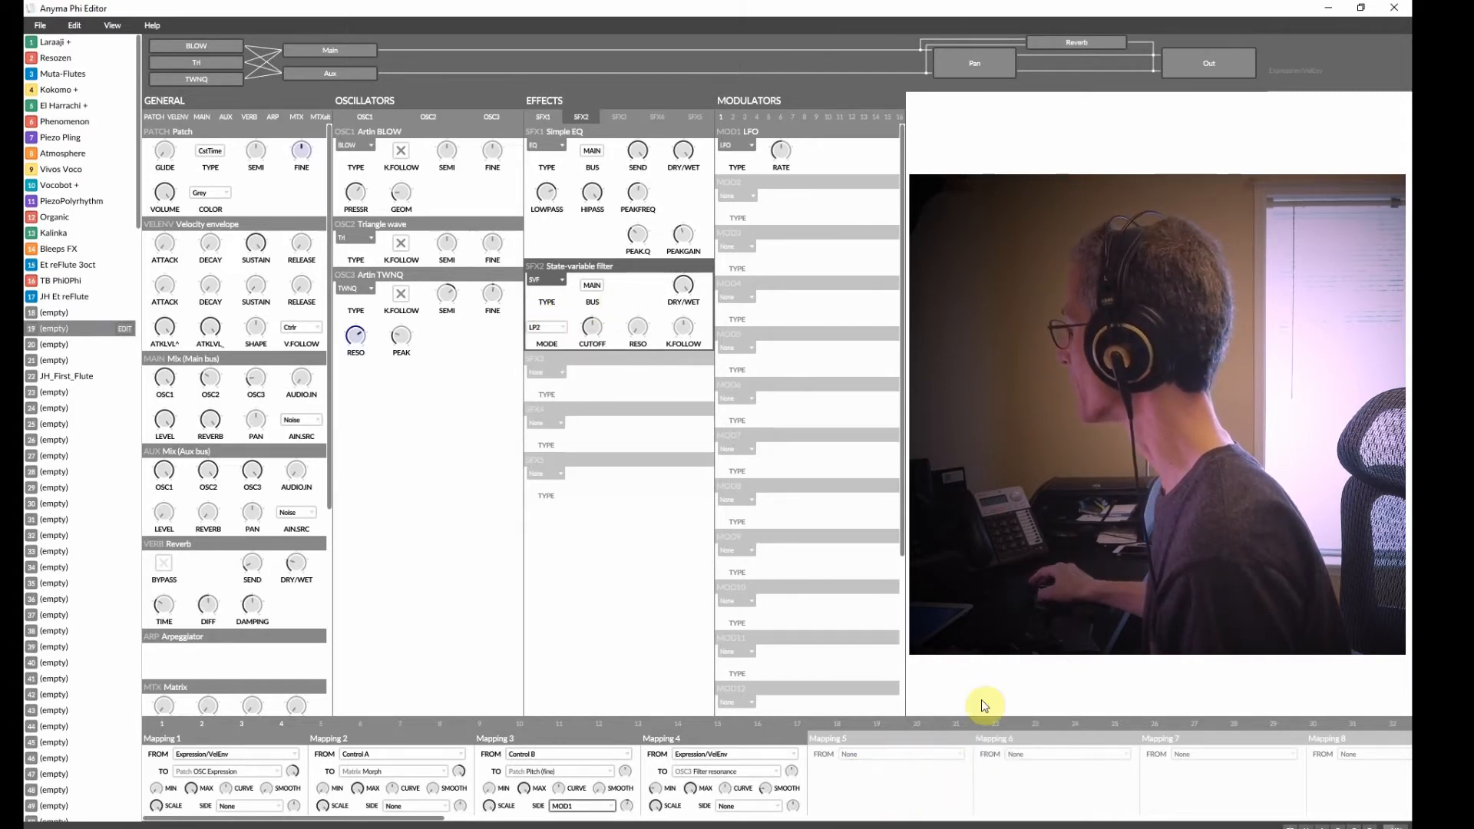
Create mapping 5 from Expression/VelEnv to effect 2's cutoff frequency and adjust its minimum amount.
click(871, 753)
mouse_move(886, 786)
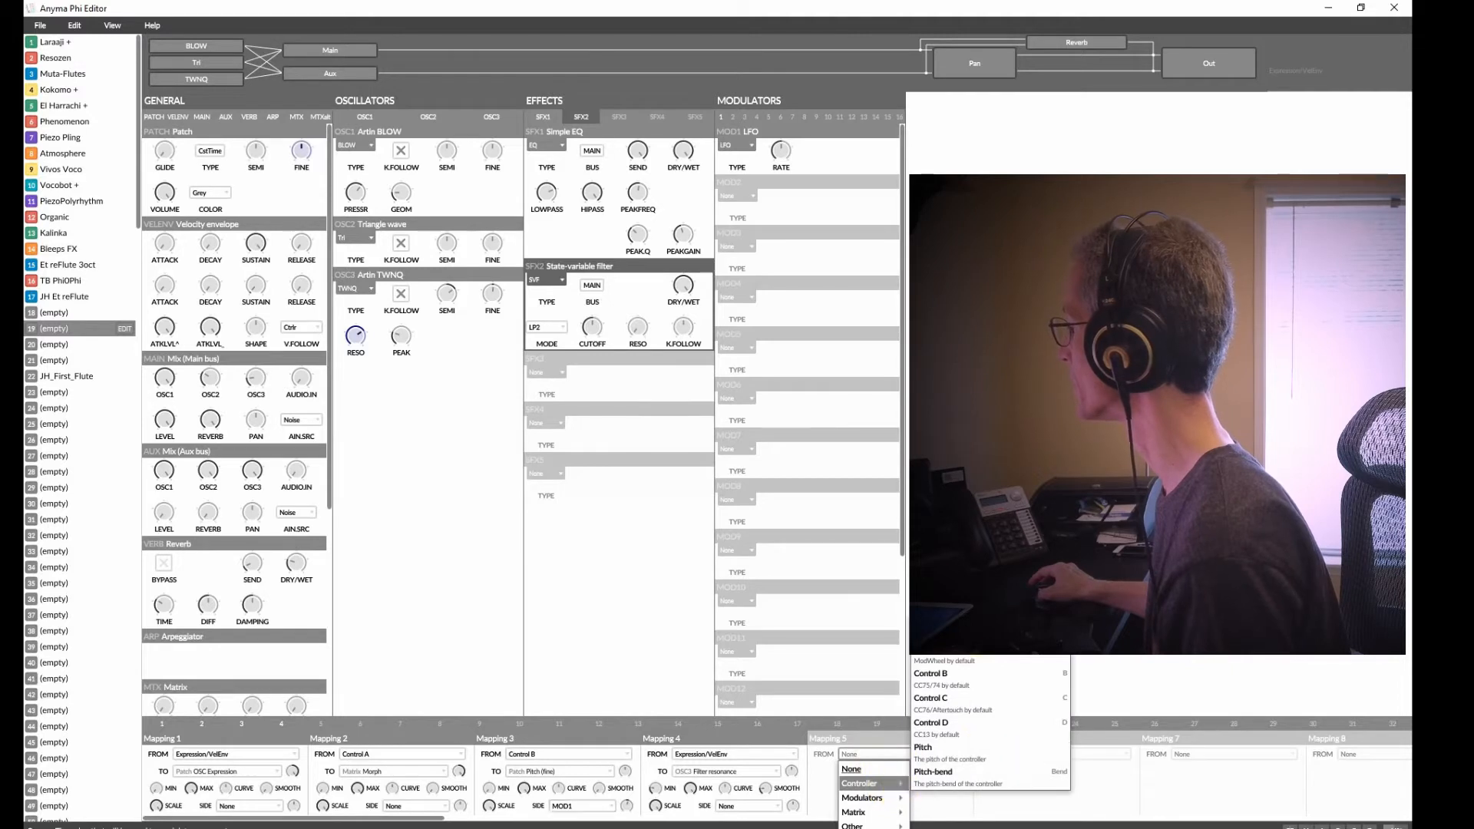
click(999, 607)
click(866, 786)
click(869, 772)
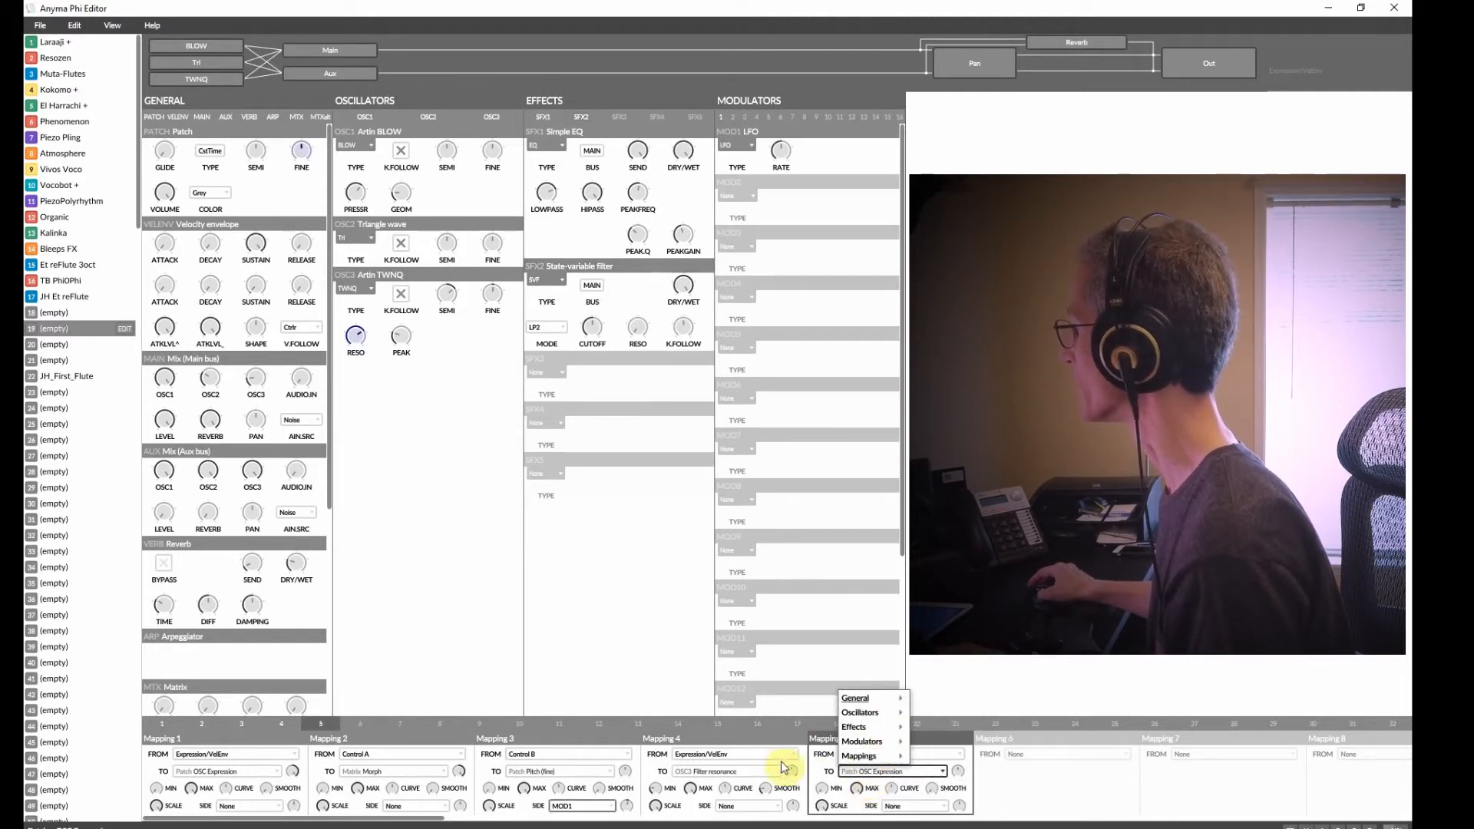
mouse_move(864, 728)
mouse_move(957, 727)
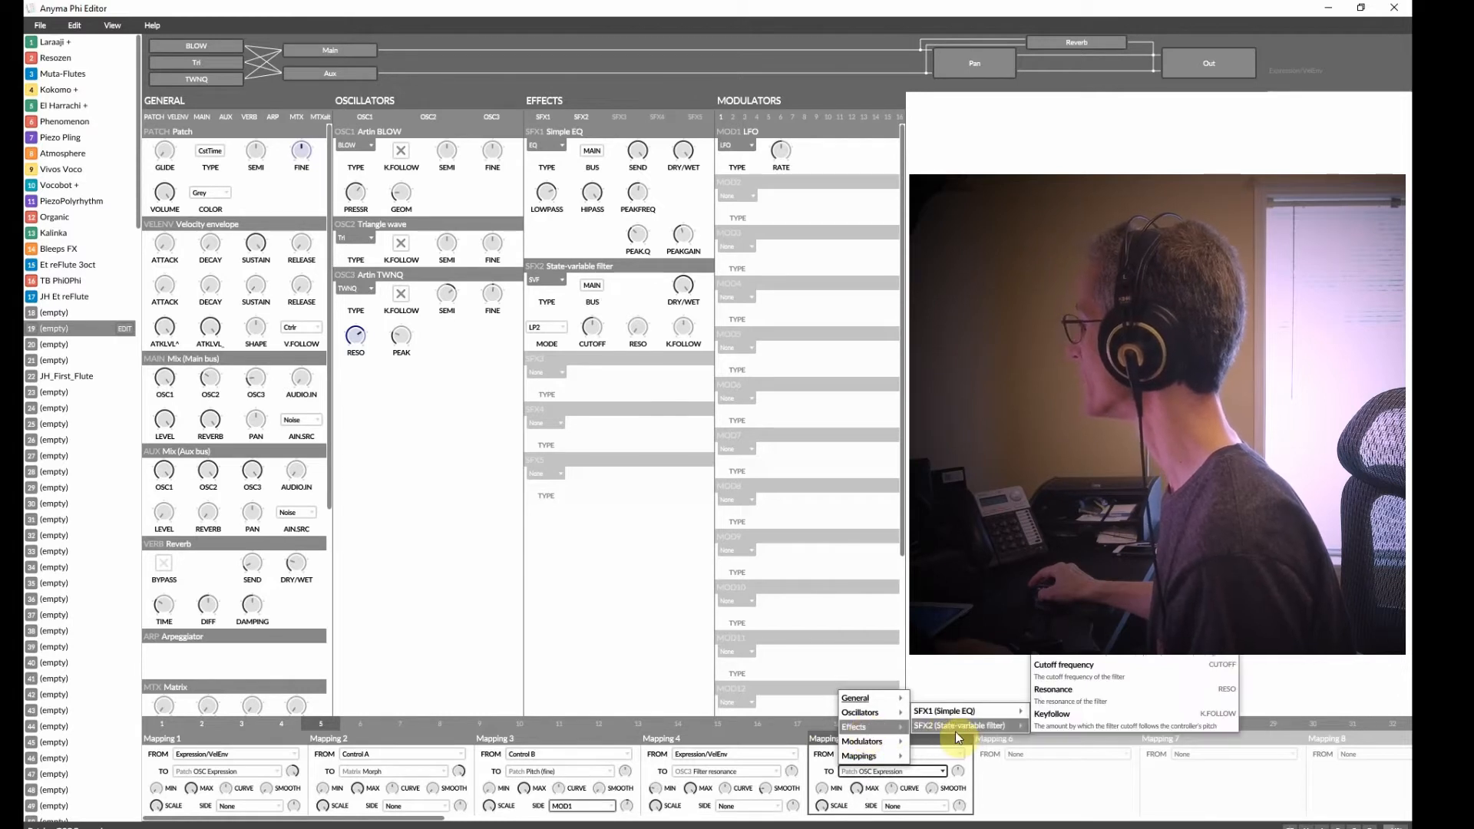
click(1117, 675)
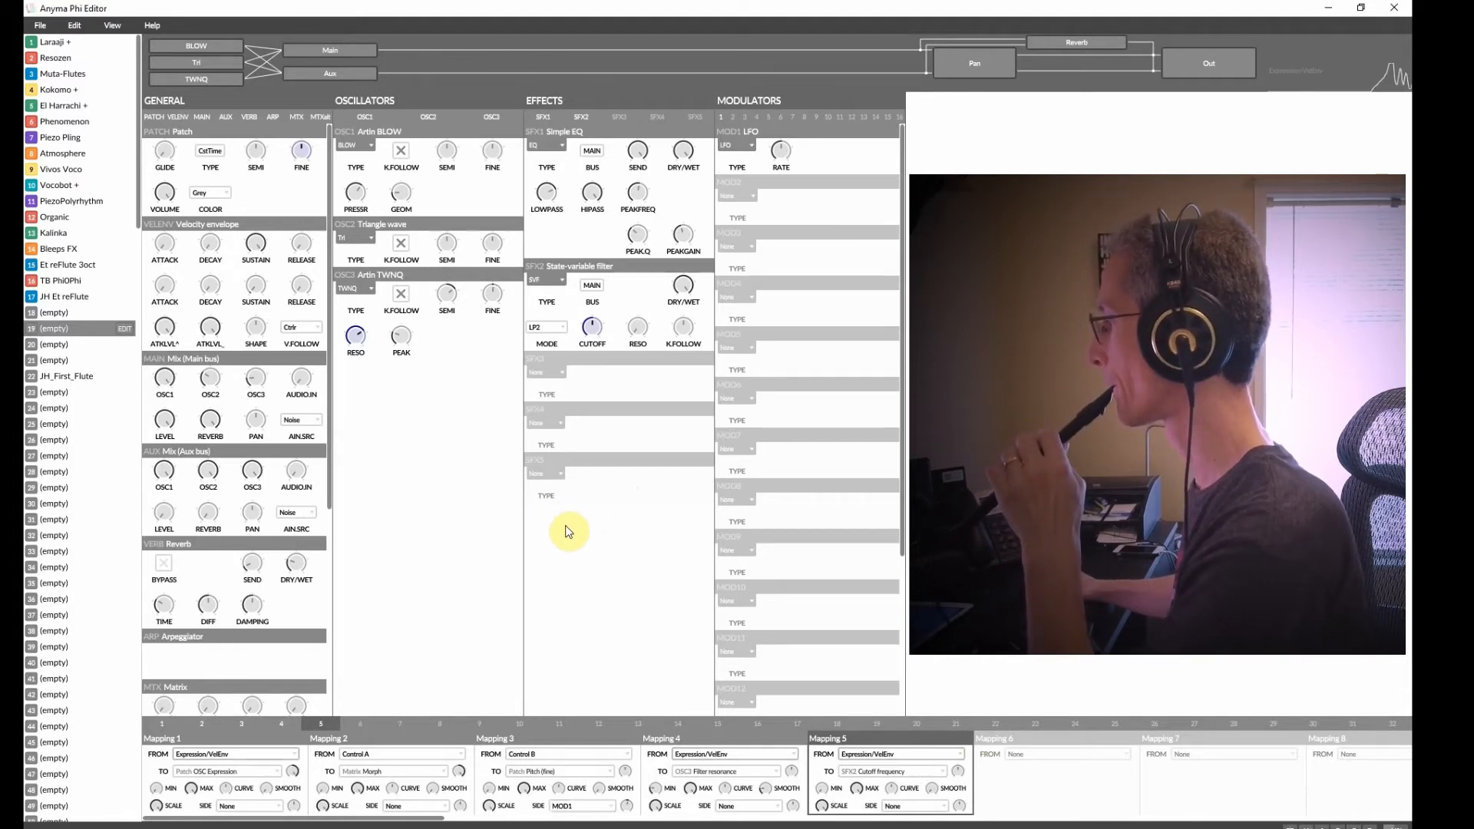
drag(822, 789, 817, 731)
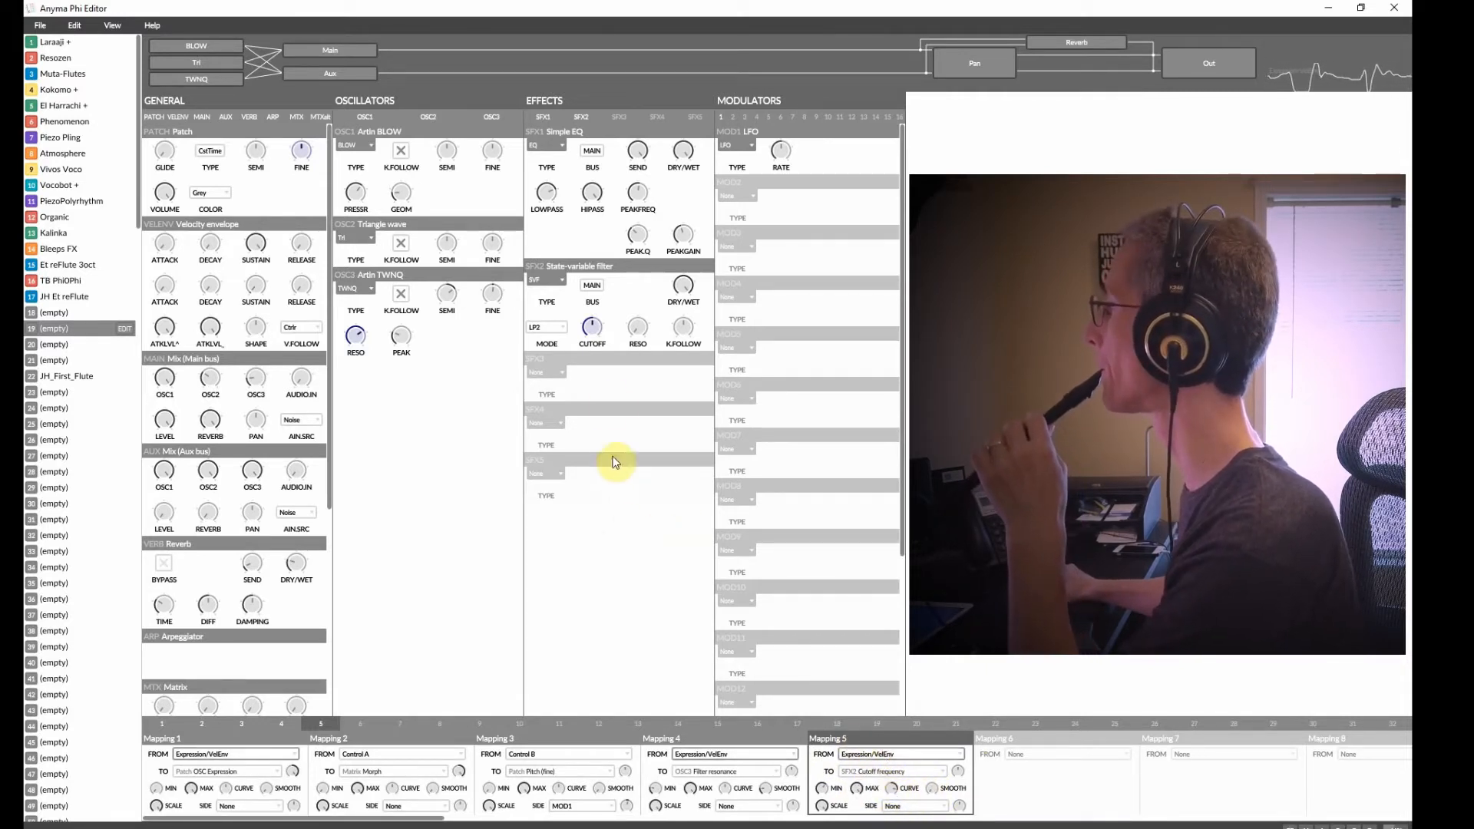
Fine-tune mapping 5's curve and the amount knob beside its target.
mouse_move(636, 325)
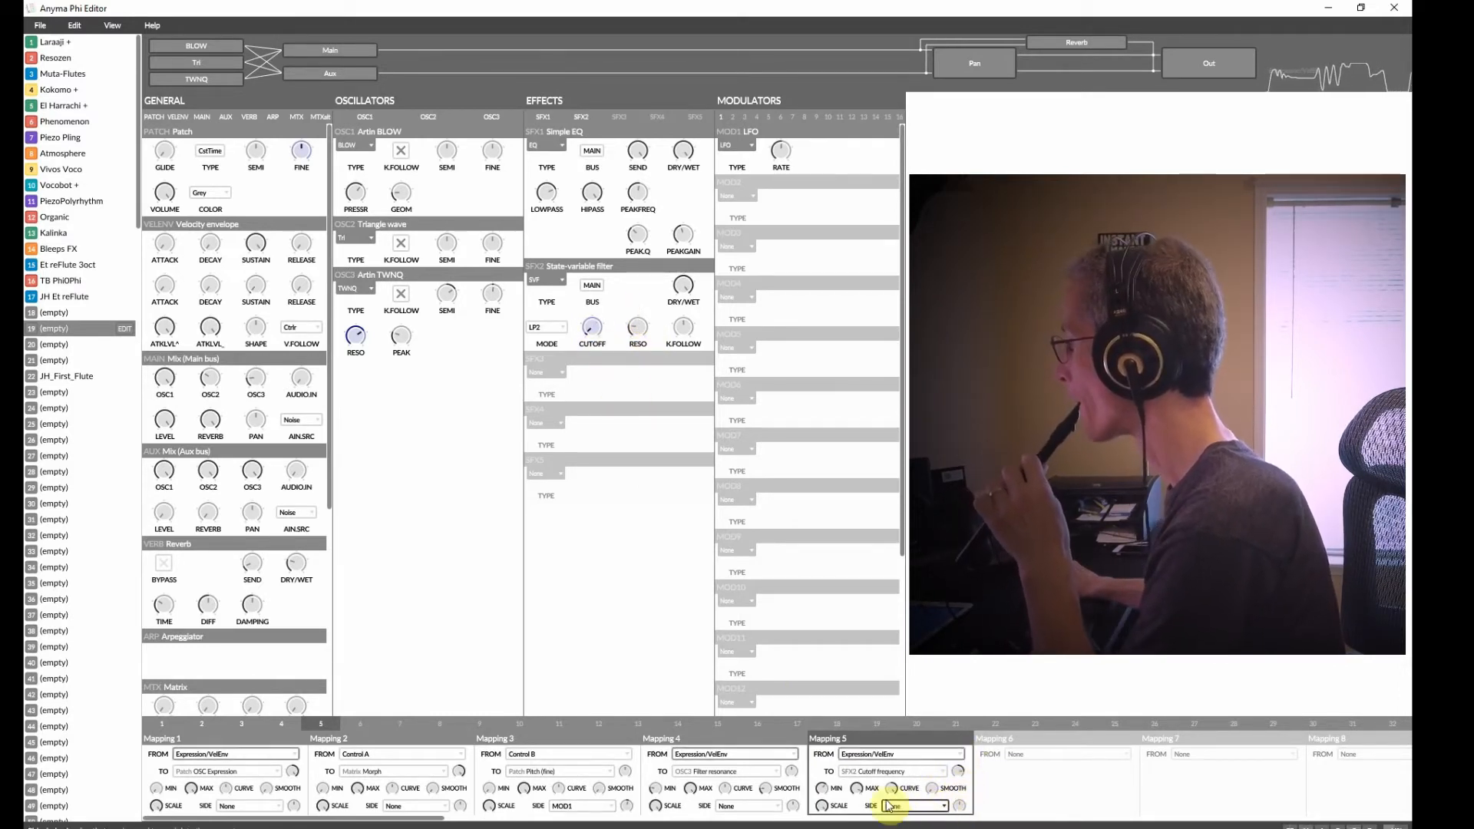
drag(890, 791, 891, 817)
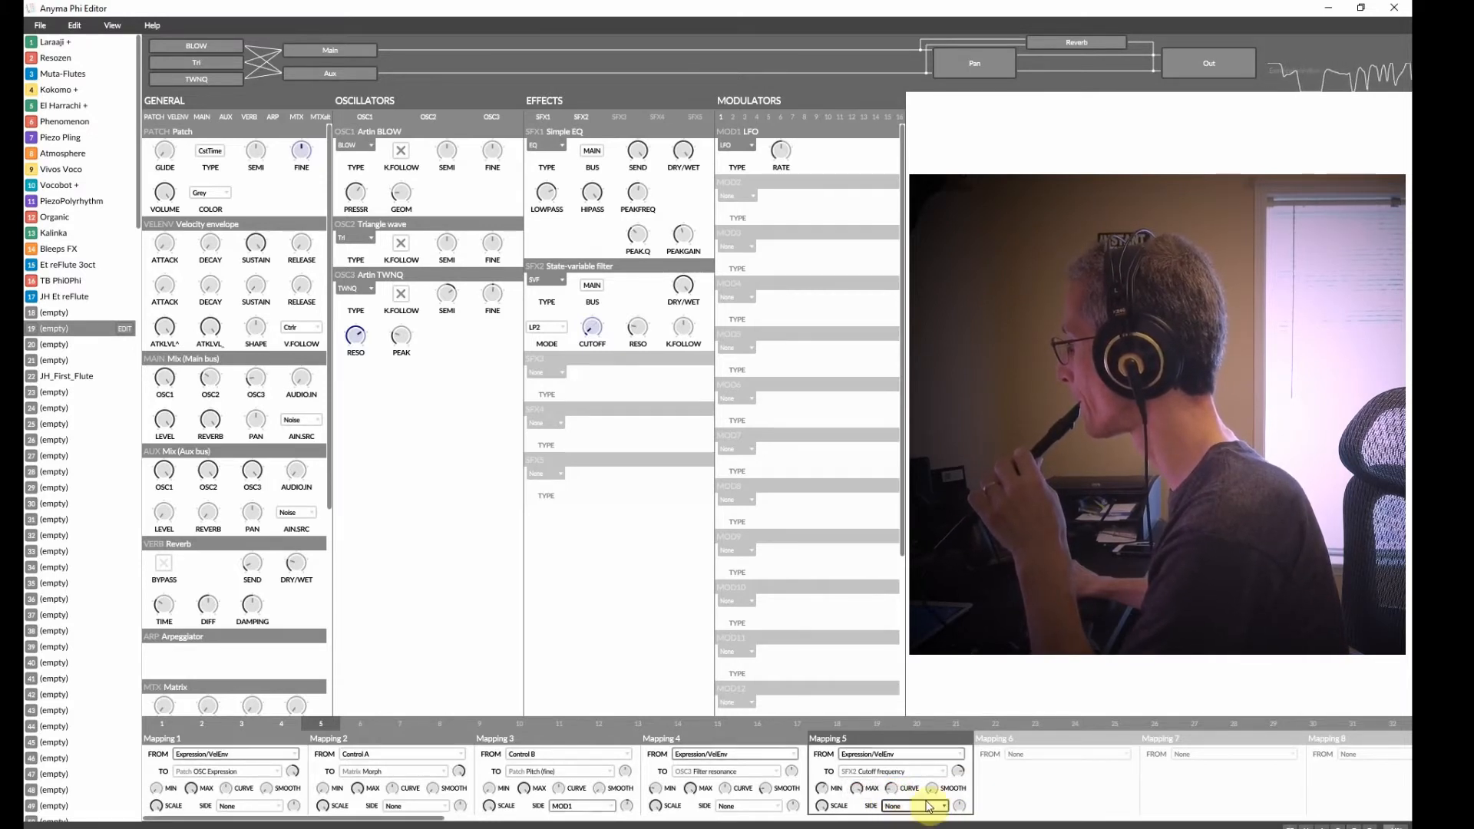
drag(955, 772, 952, 761)
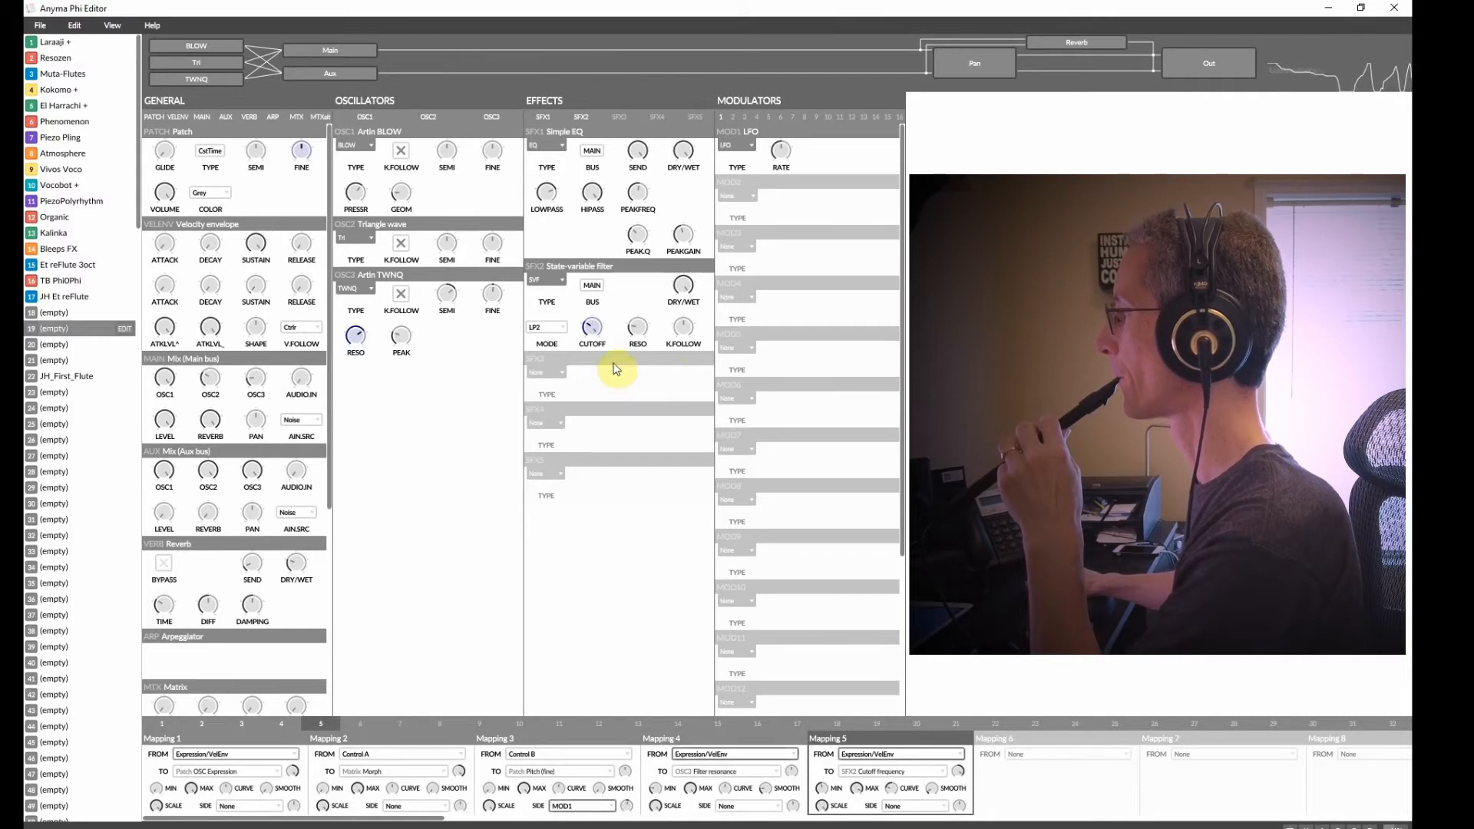
mouse_move(592, 330)
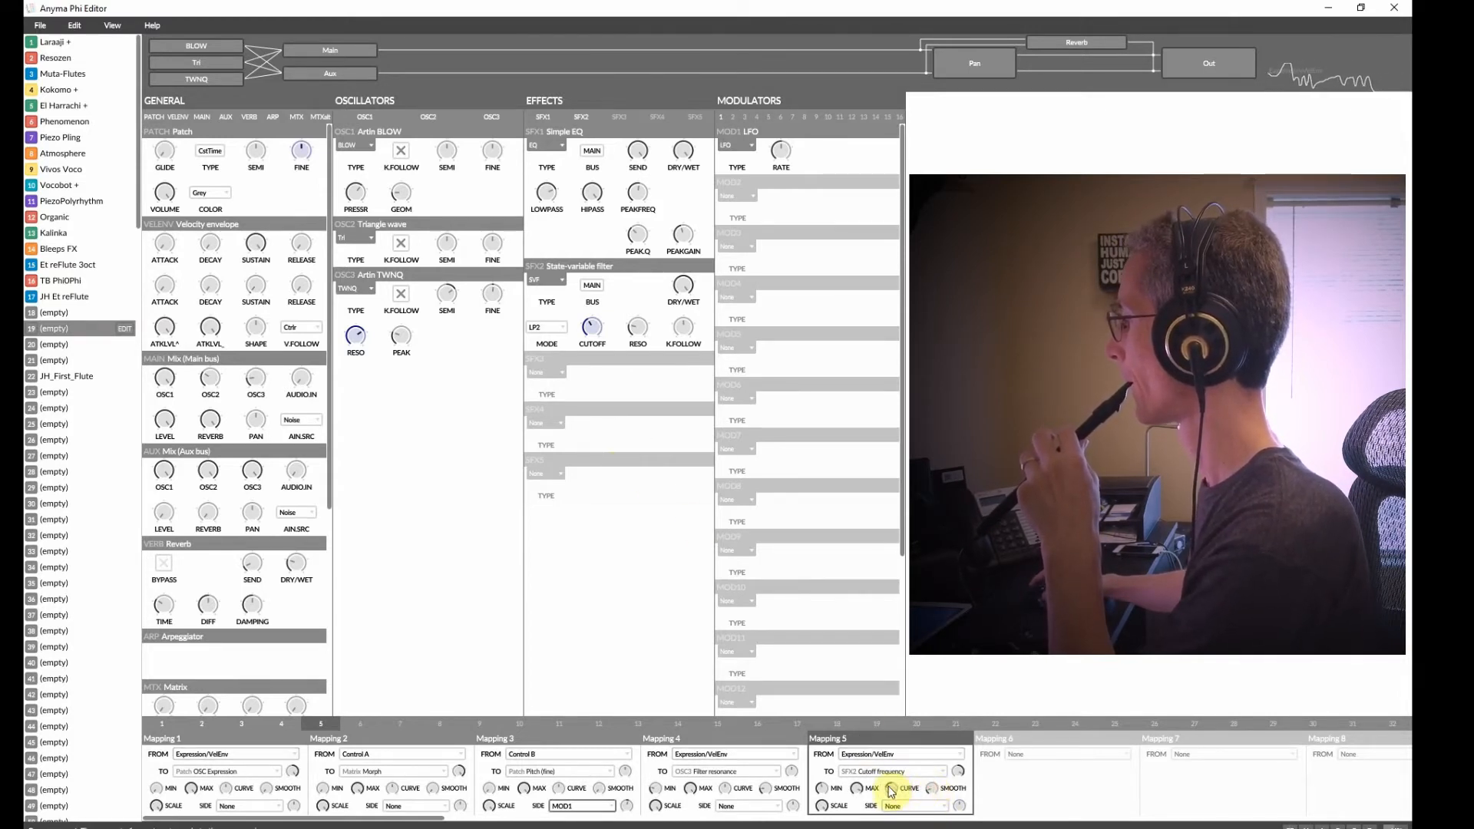
drag(889, 786, 889, 798)
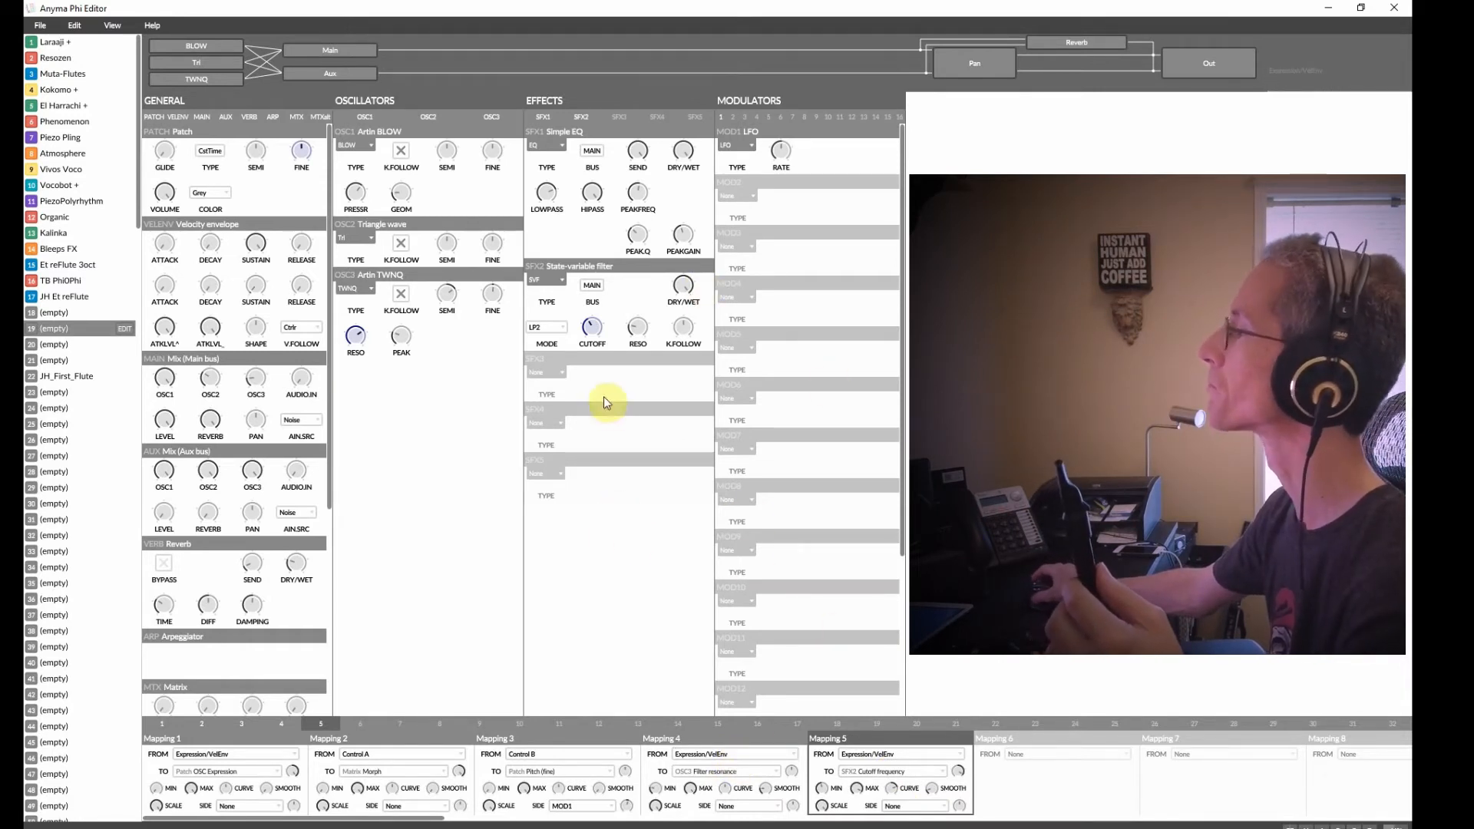
Add an Overdrive as effect 3 and map Expression/VelEnv to its Drive in mapping 6, lowering the maximum.
click(566, 398)
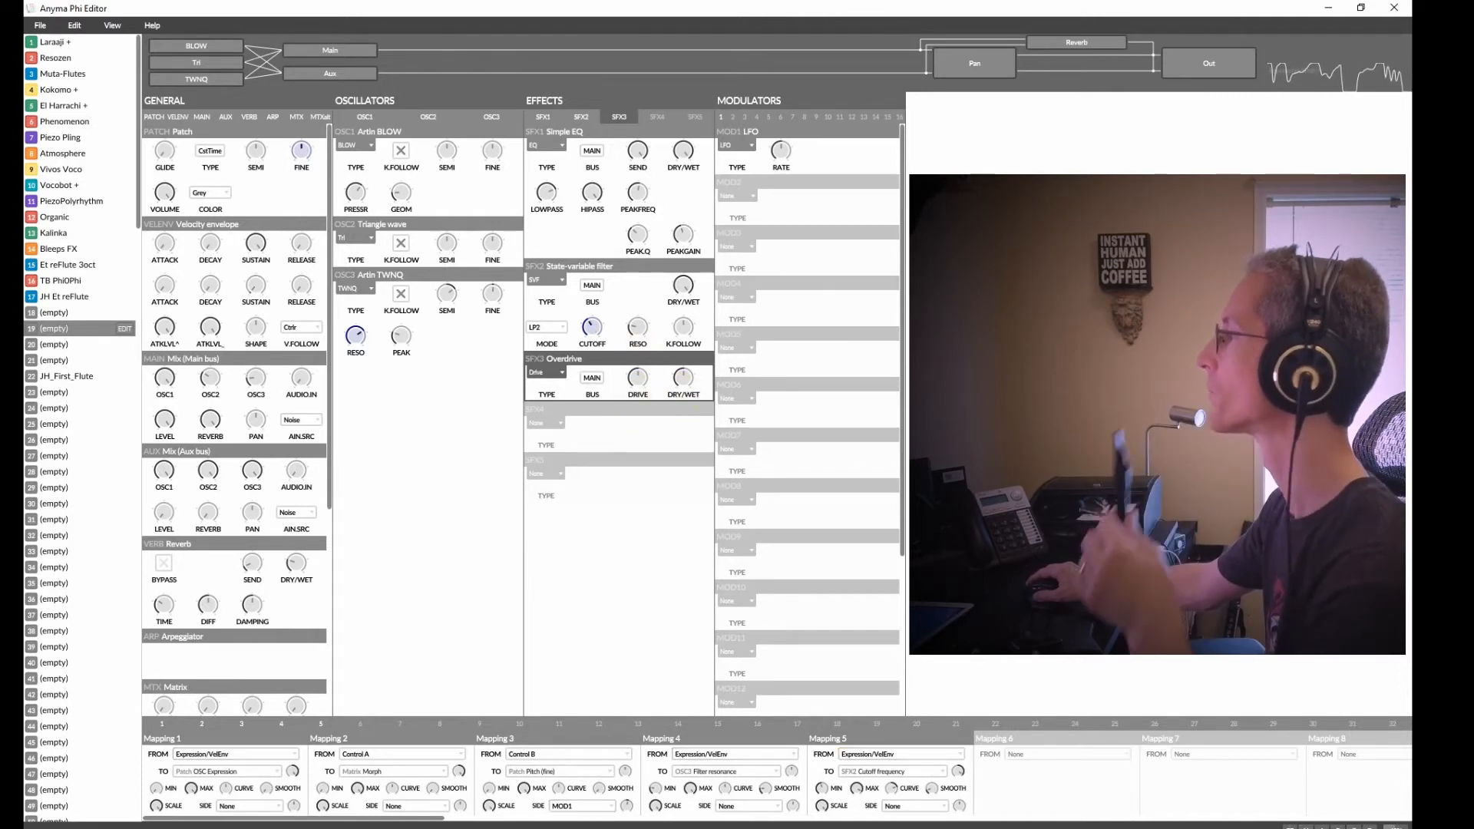
click(1022, 755)
mouse_move(1045, 785)
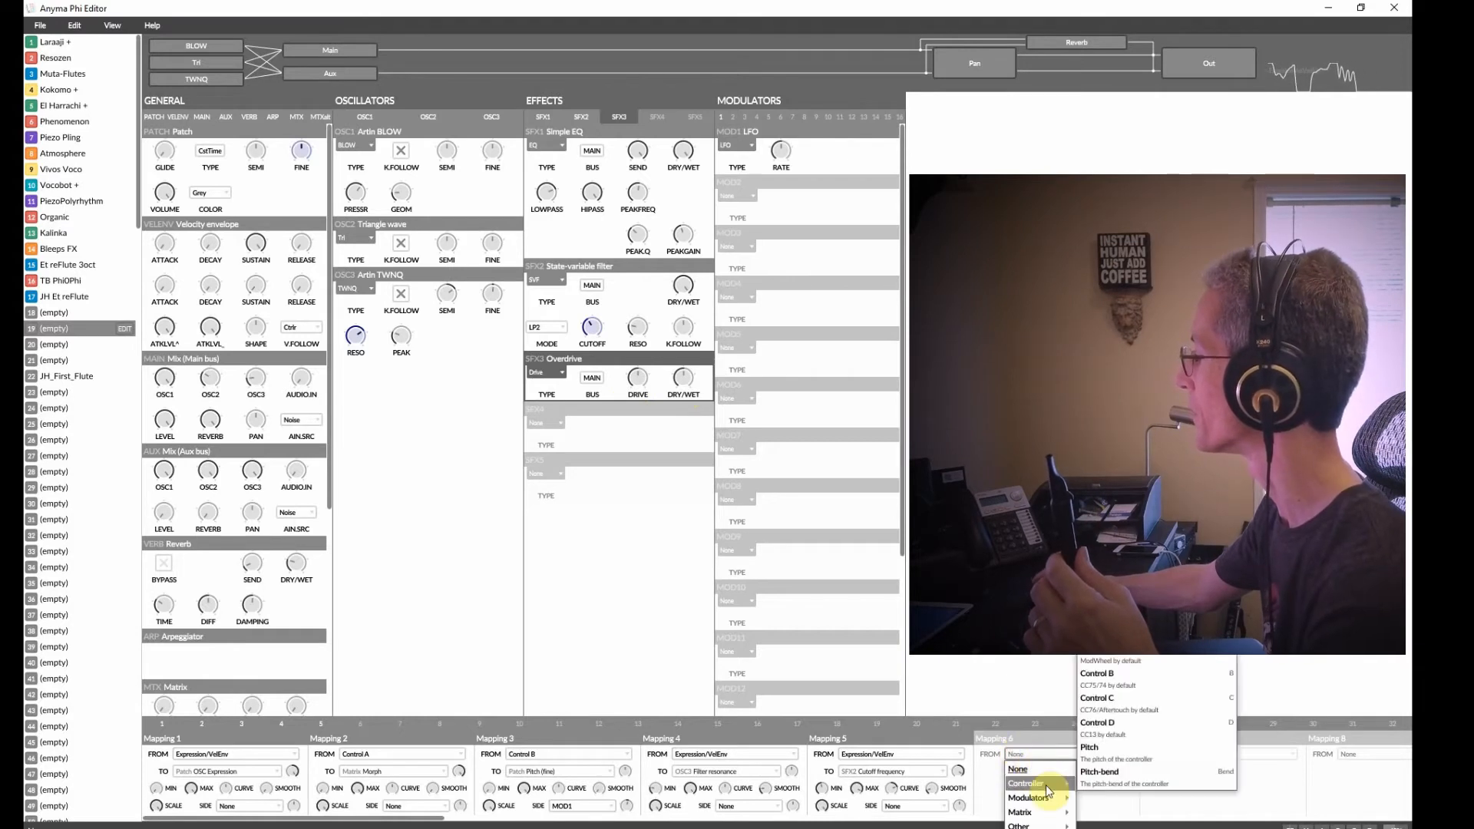
click(1106, 625)
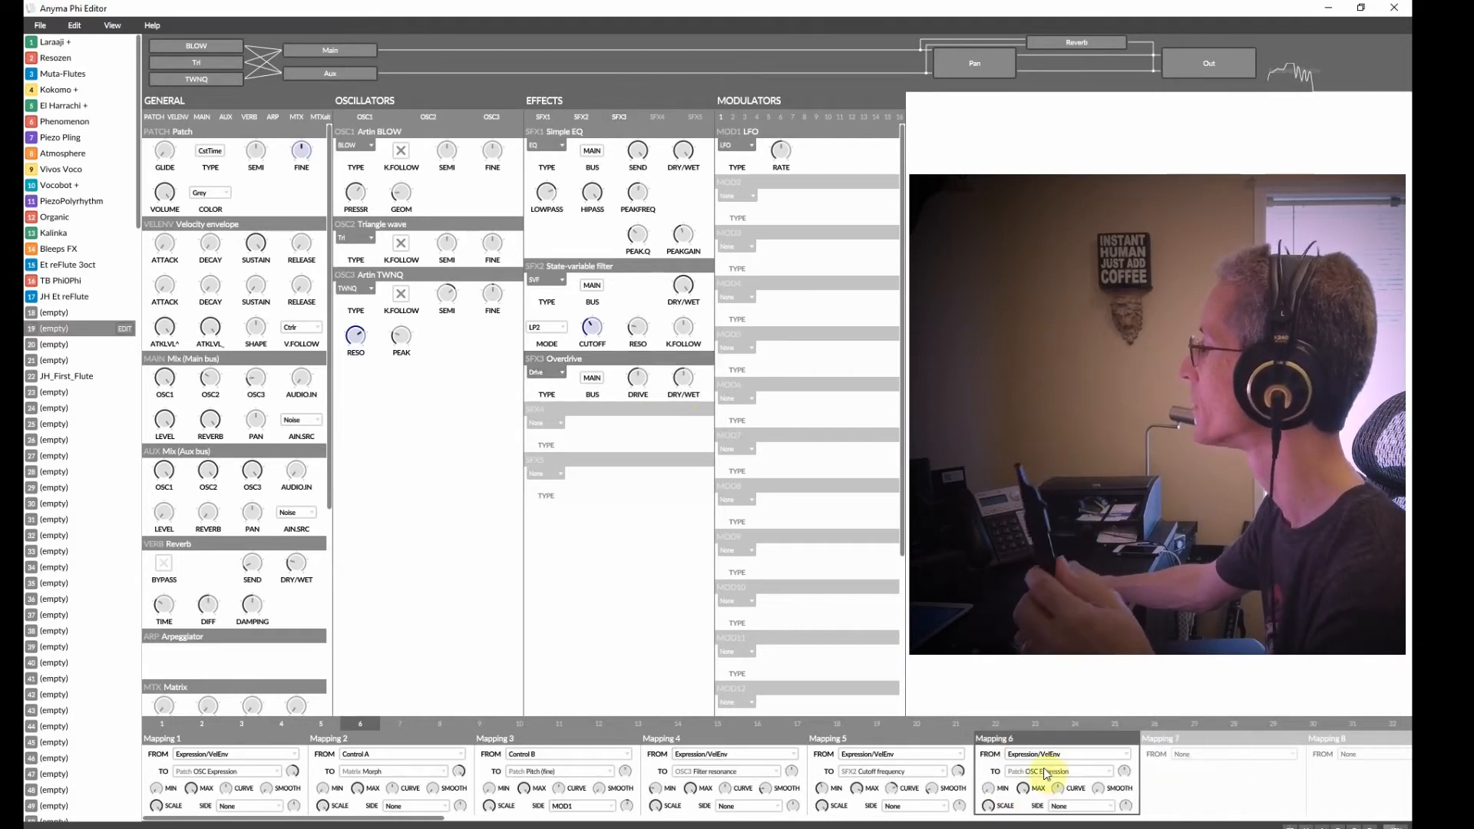
click(1048, 772)
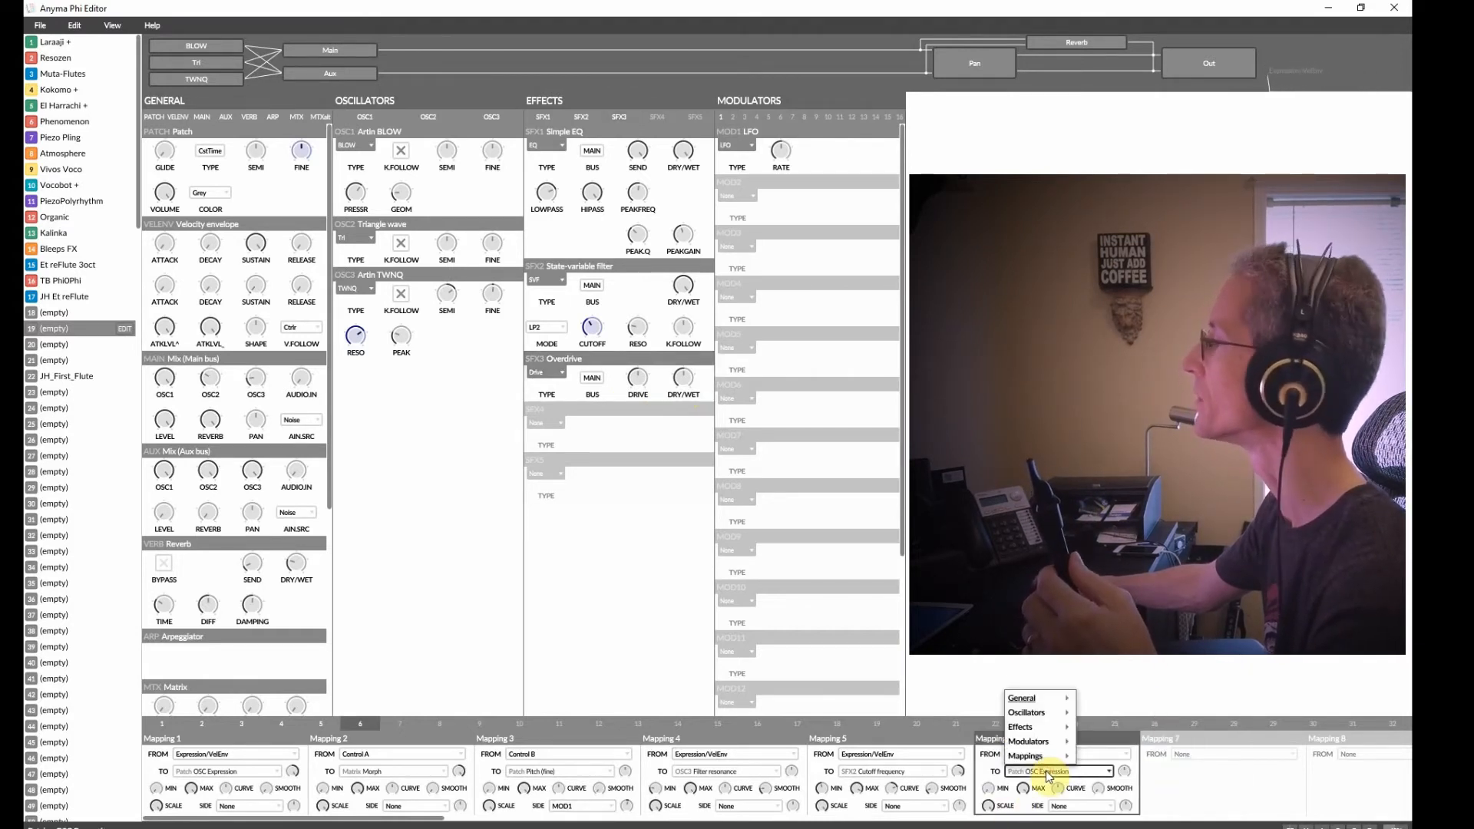
mouse_move(1022, 727)
mouse_move(1118, 727)
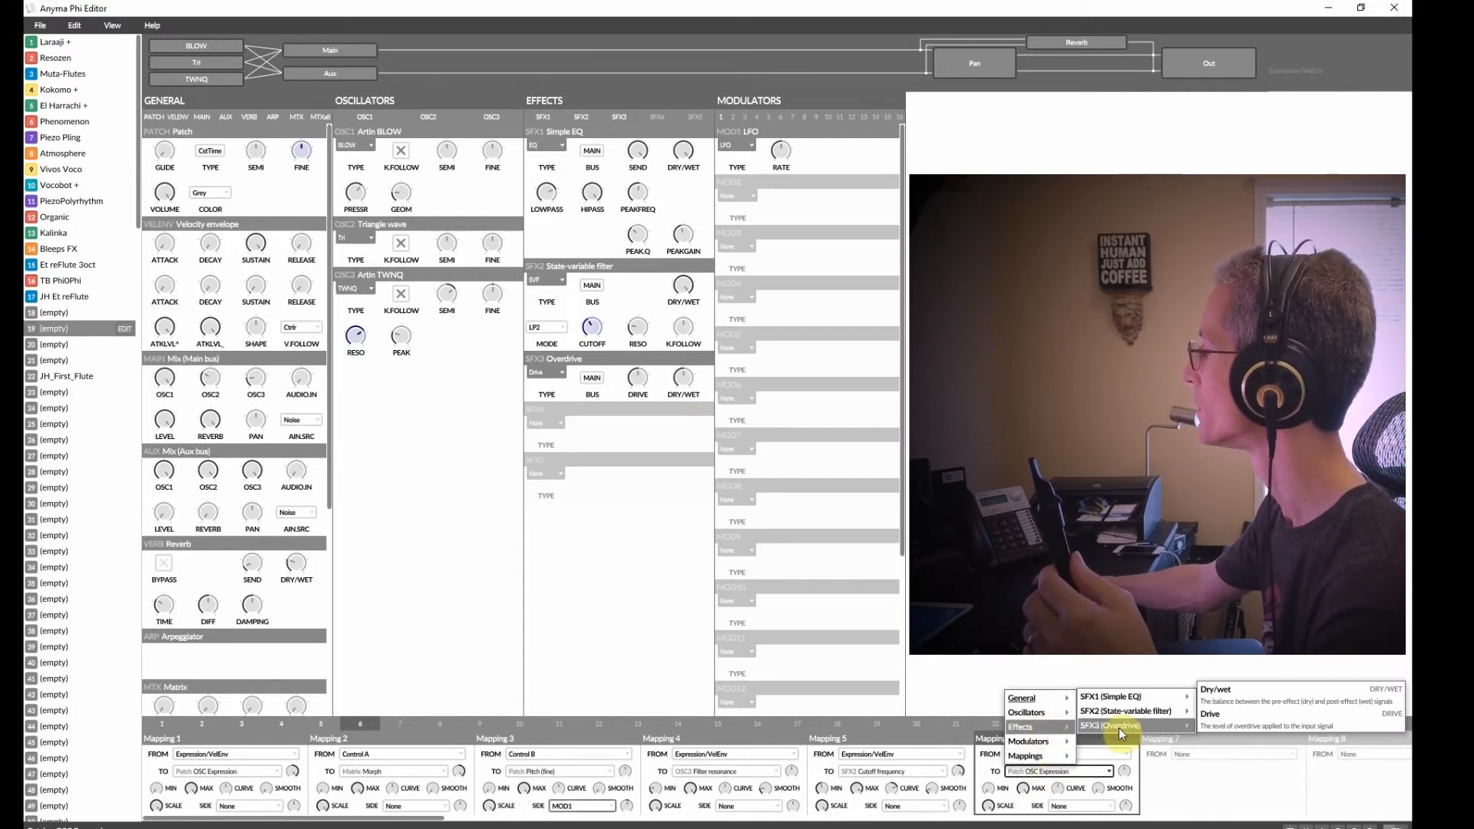
click(1250, 719)
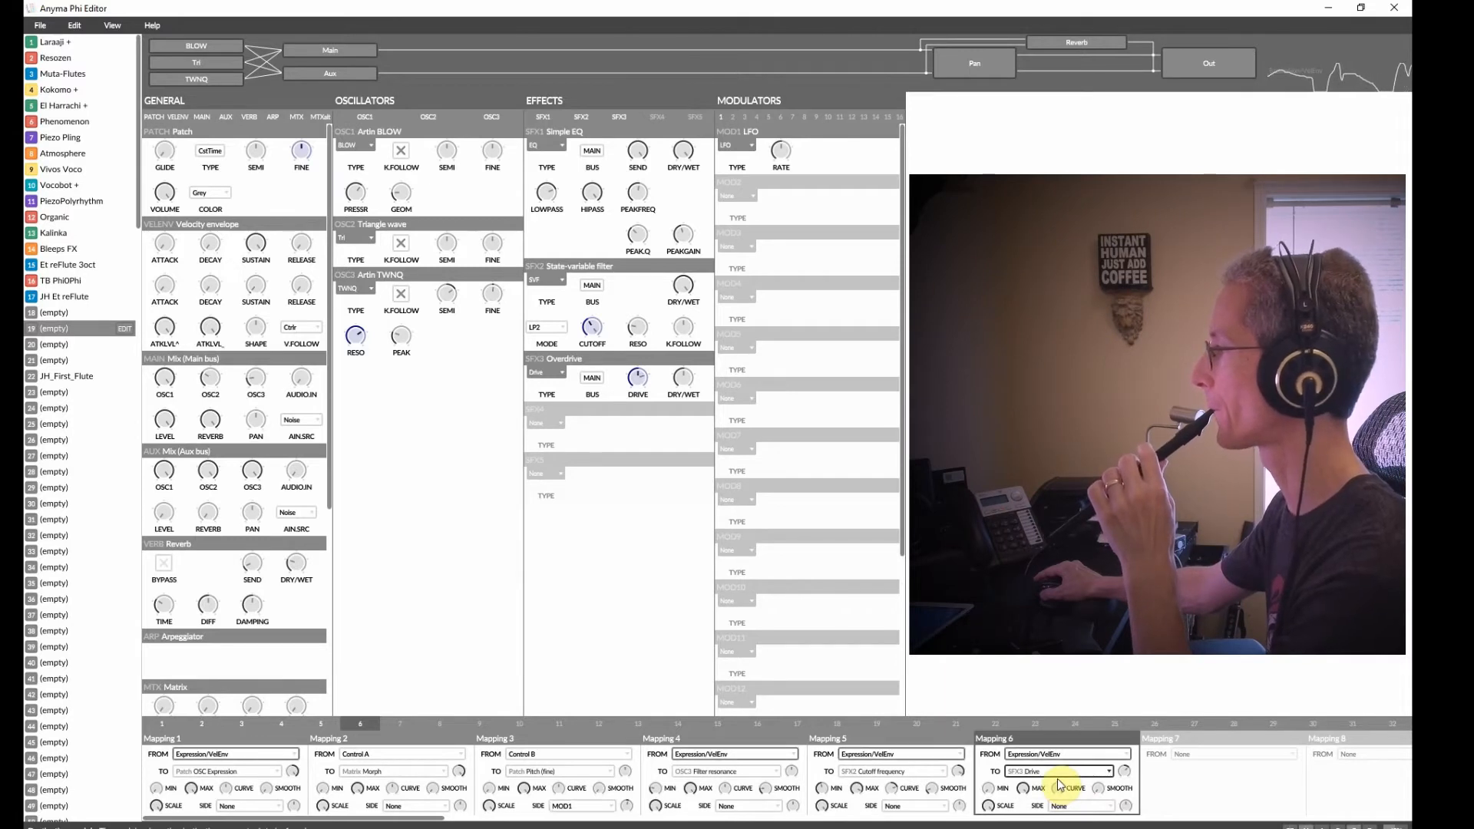
drag(1023, 792, 1015, 801)
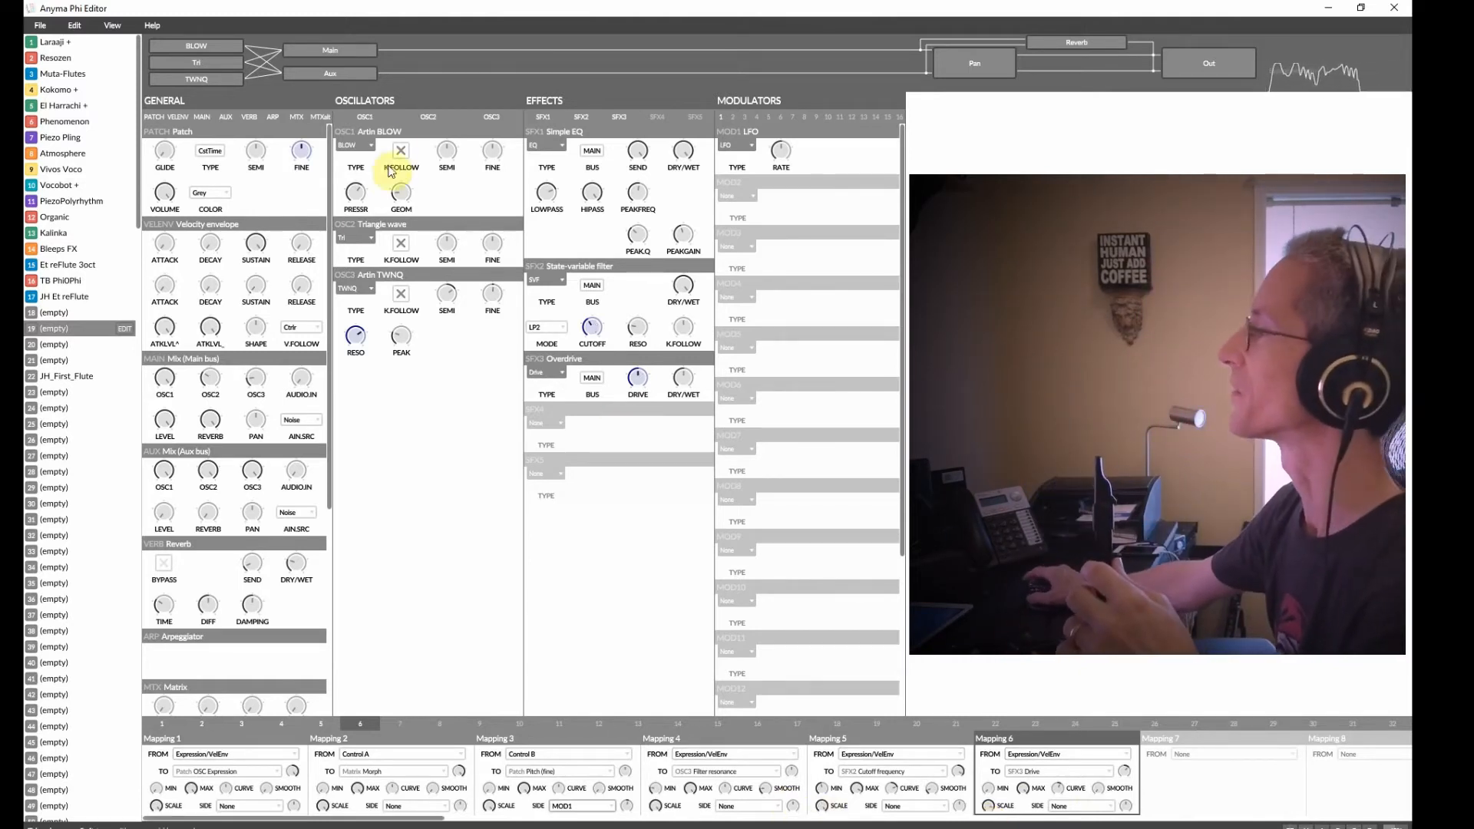
Replace oscillator 1 with the Windyo model and choose its Flute preset.
click(359, 146)
mouse_move(388, 179)
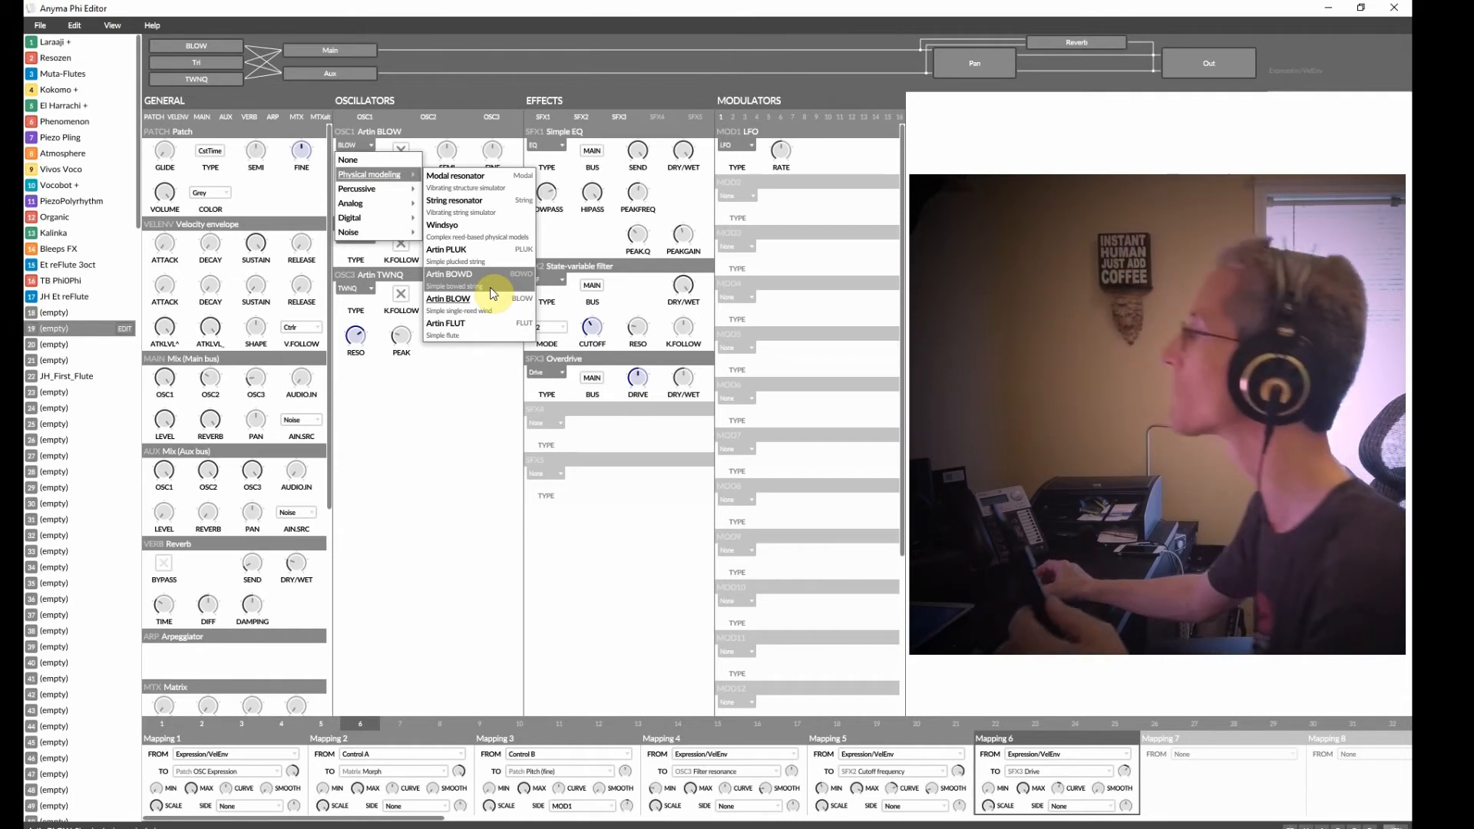
click(483, 232)
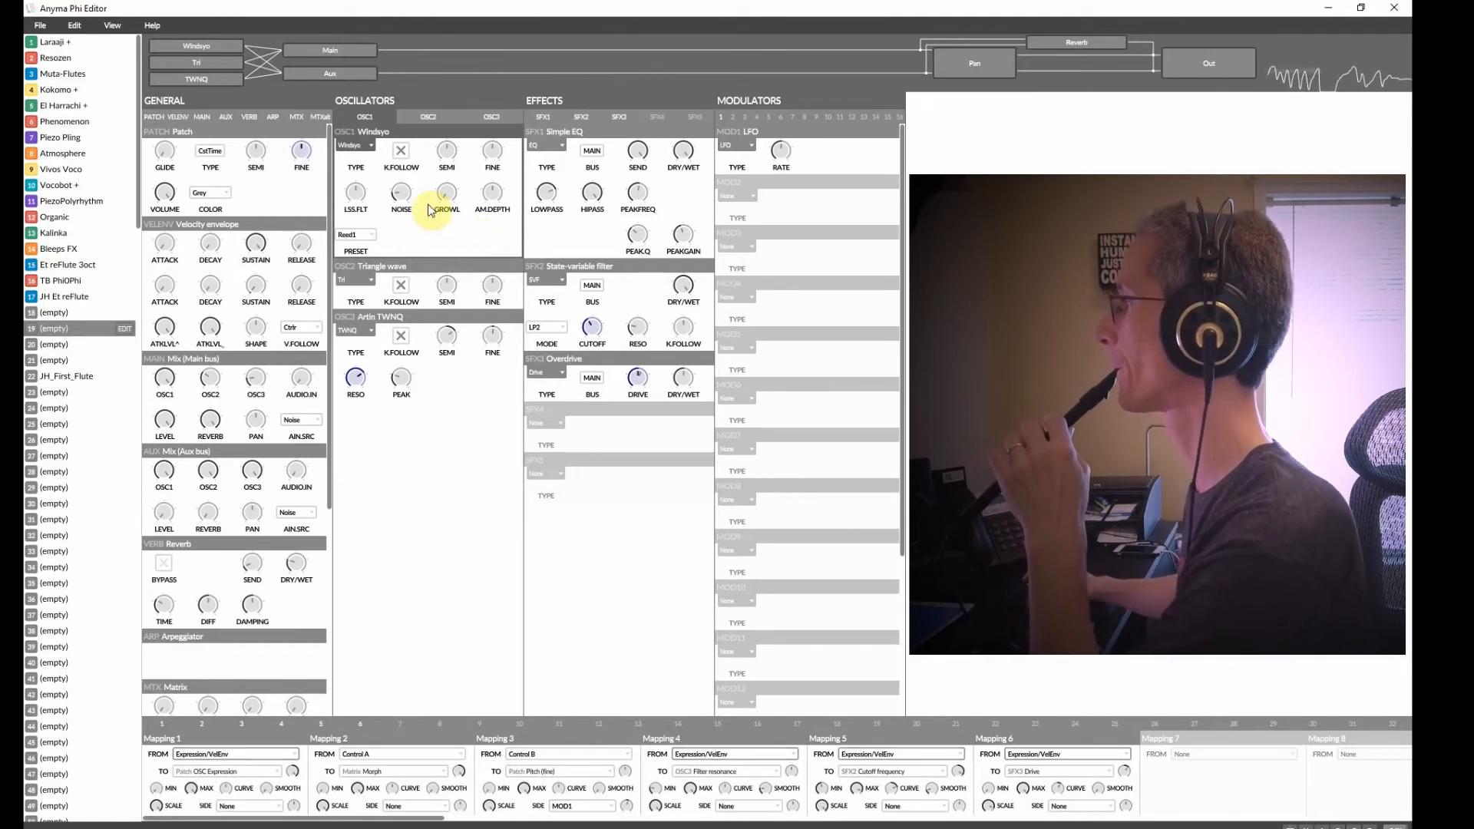
mouse_move(441, 192)
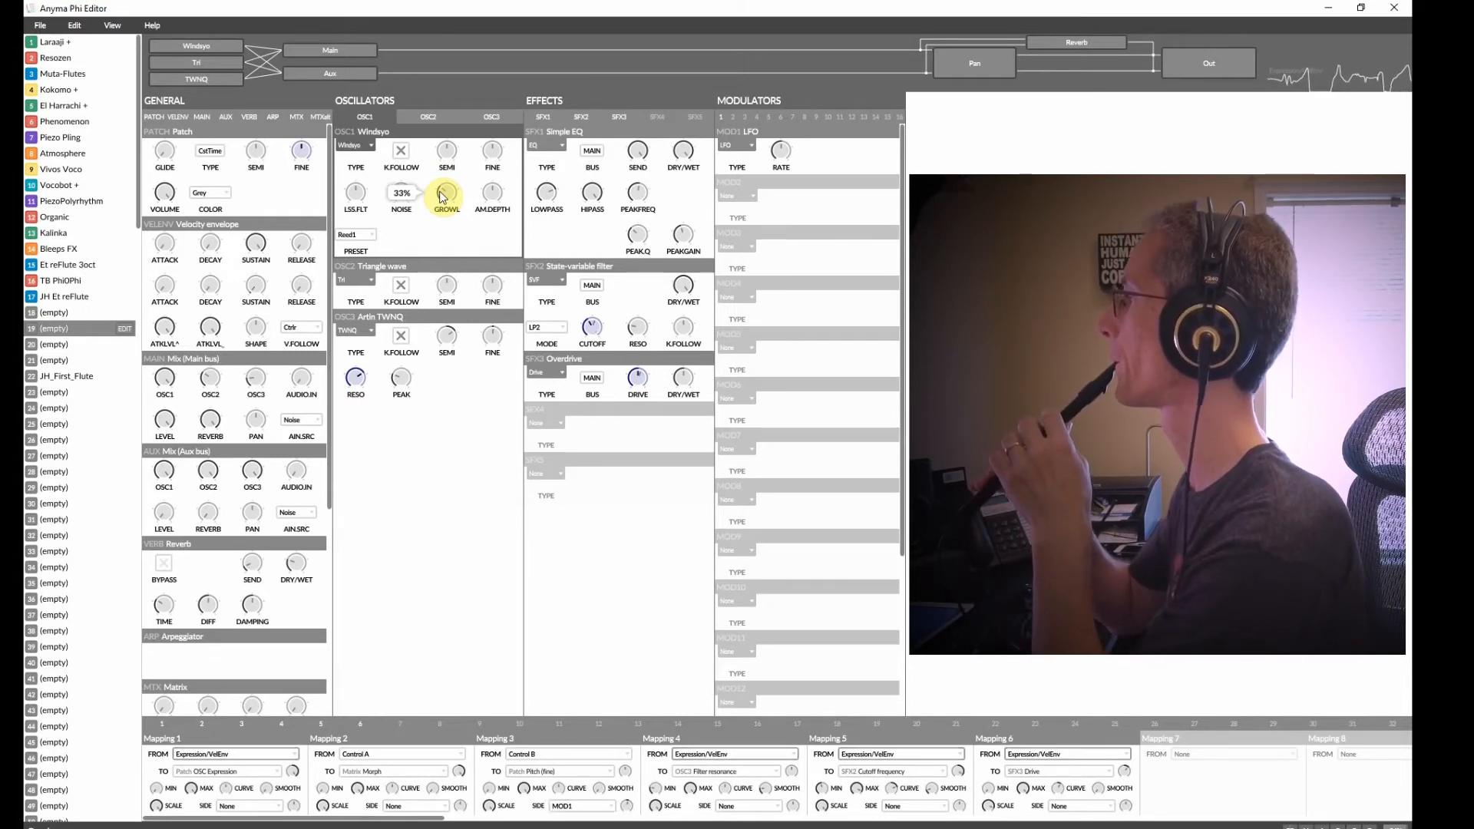
click(369, 234)
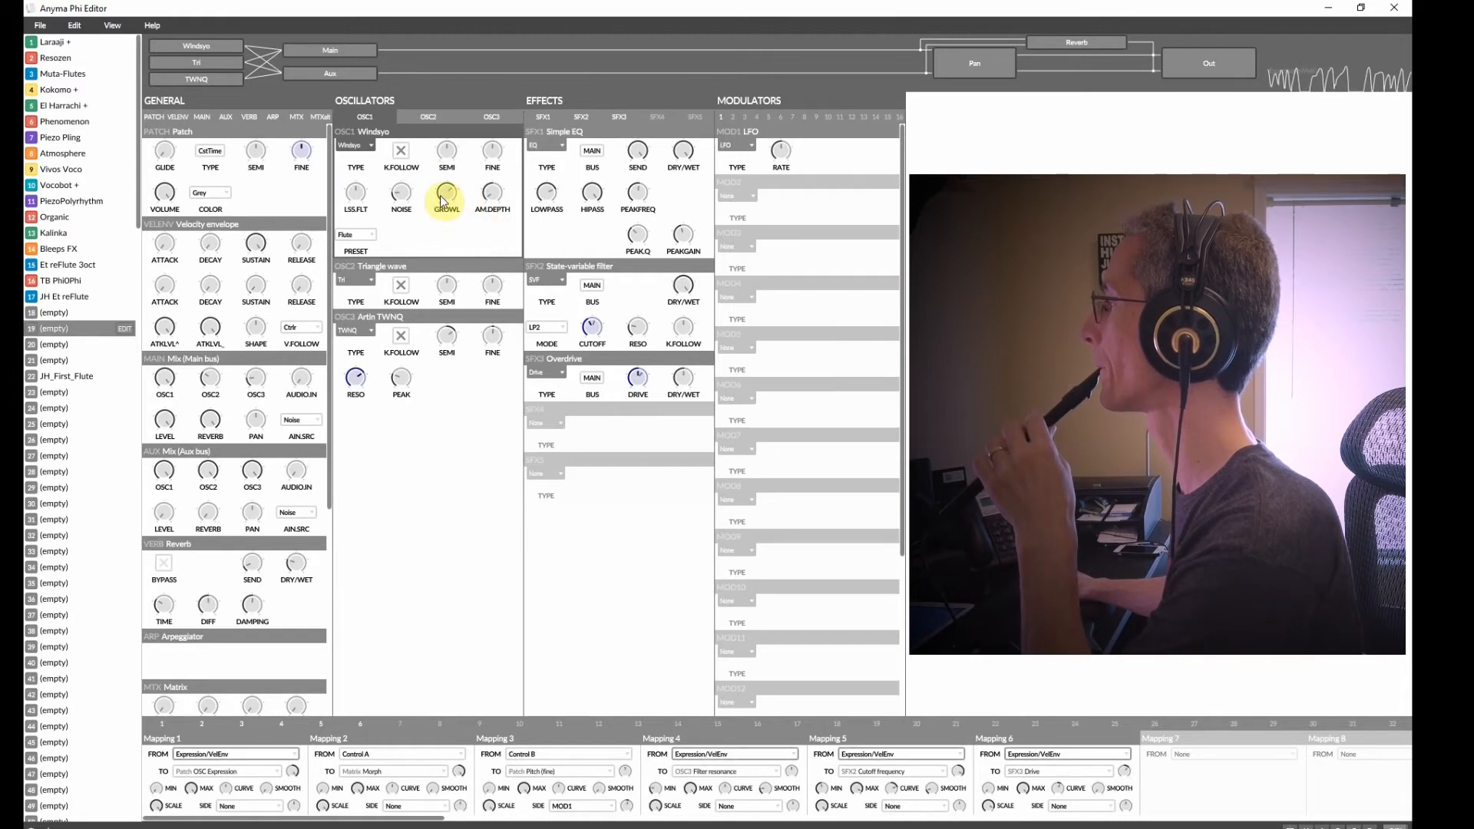
Adjust oscillator 1's growl, LSS filter, noise and AM depth knobs.
drag(438, 186, 437, 192)
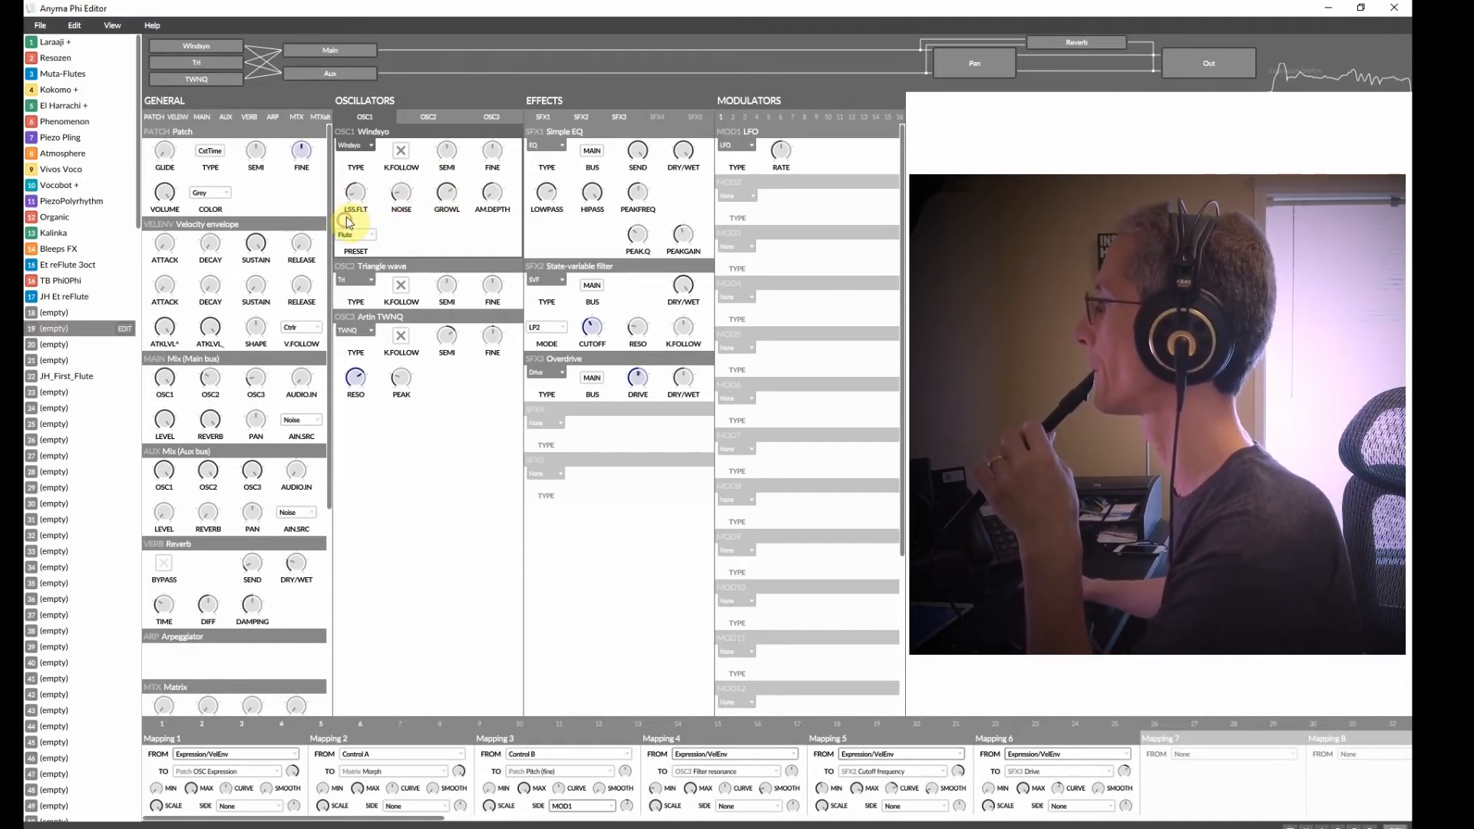
drag(350, 198, 355, 250)
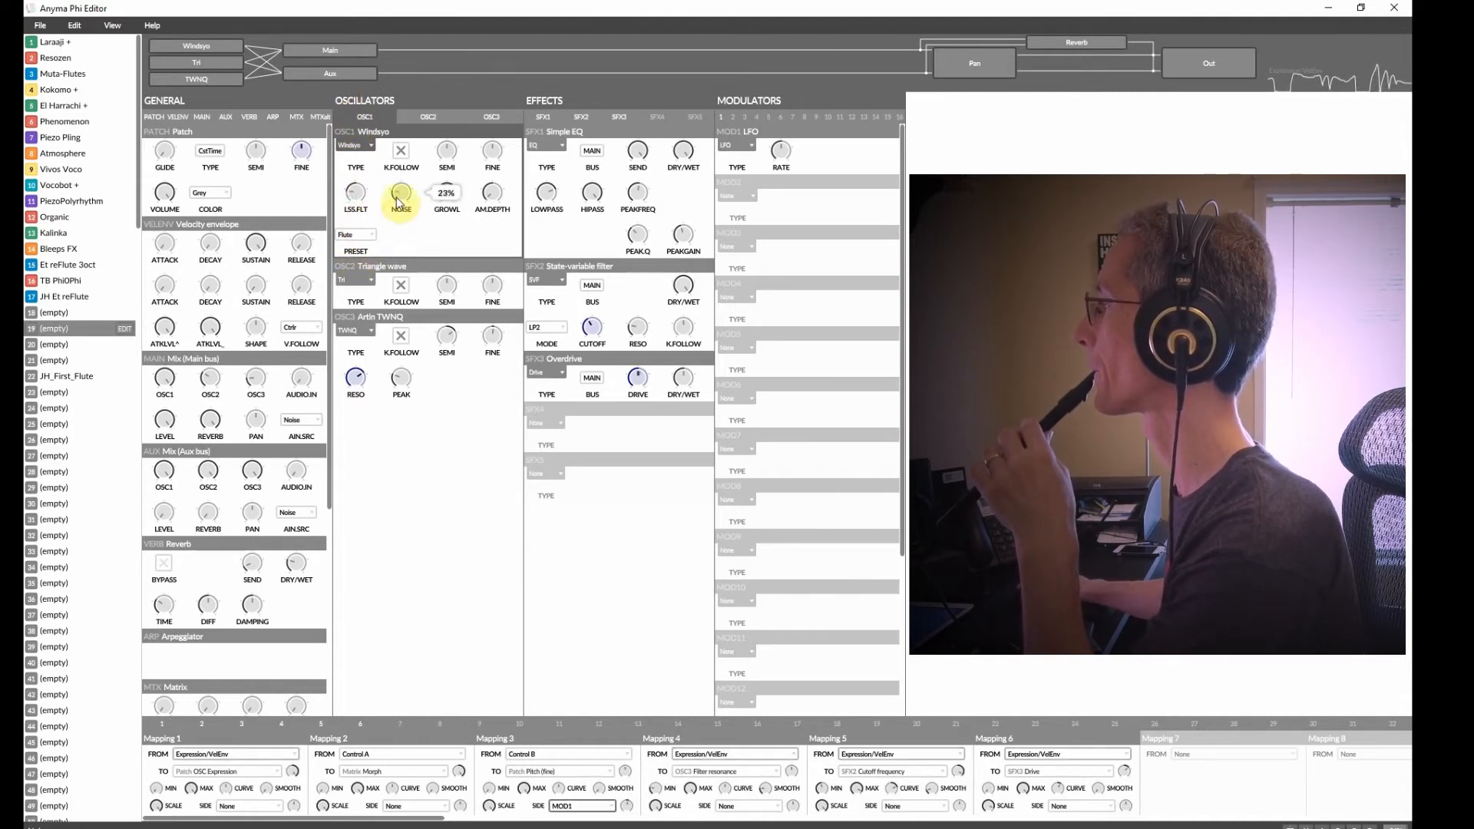
drag(403, 199, 407, 259)
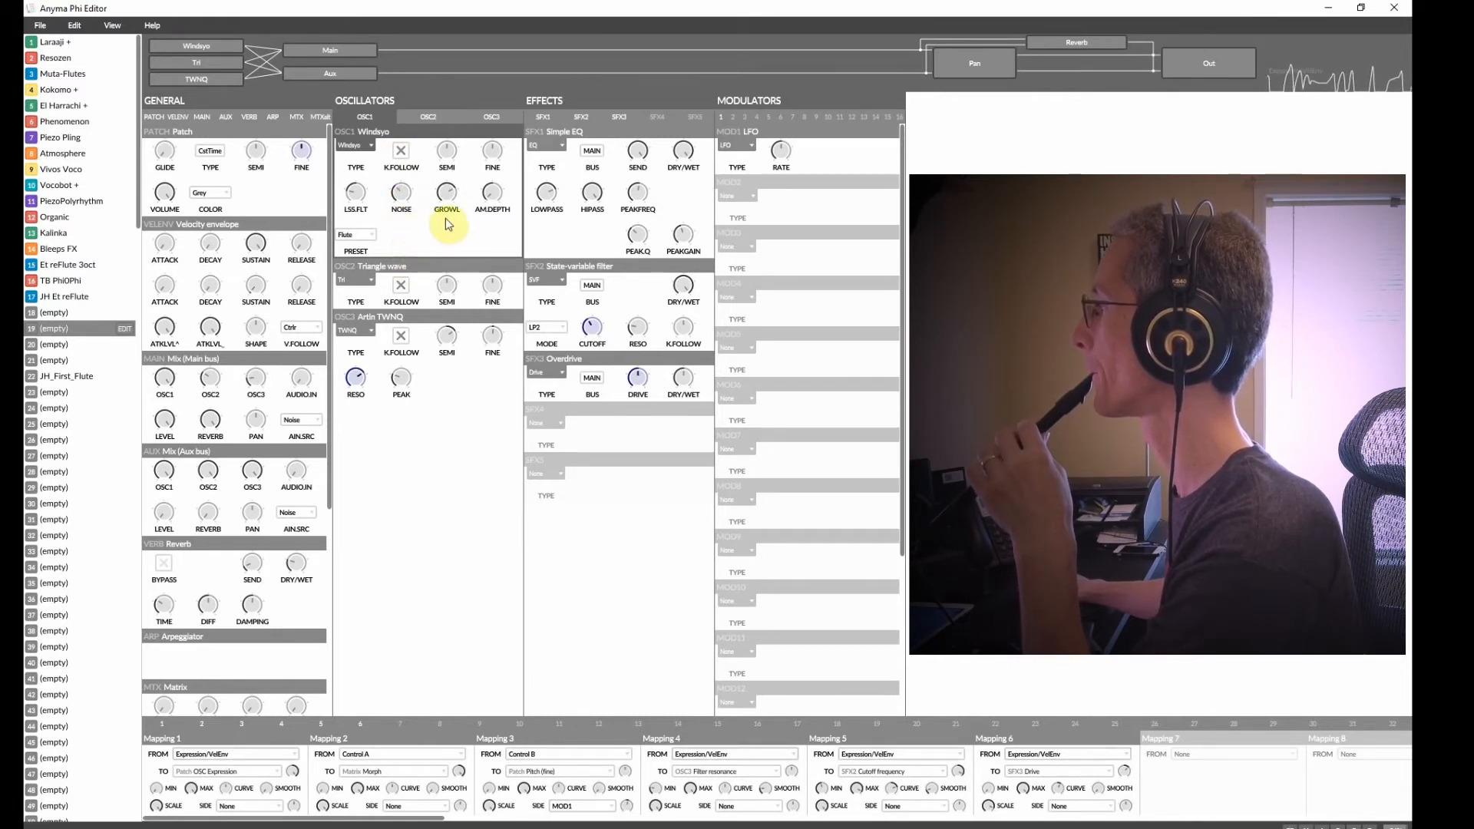
drag(483, 195, 482, 116)
mouse_move(491, 195)
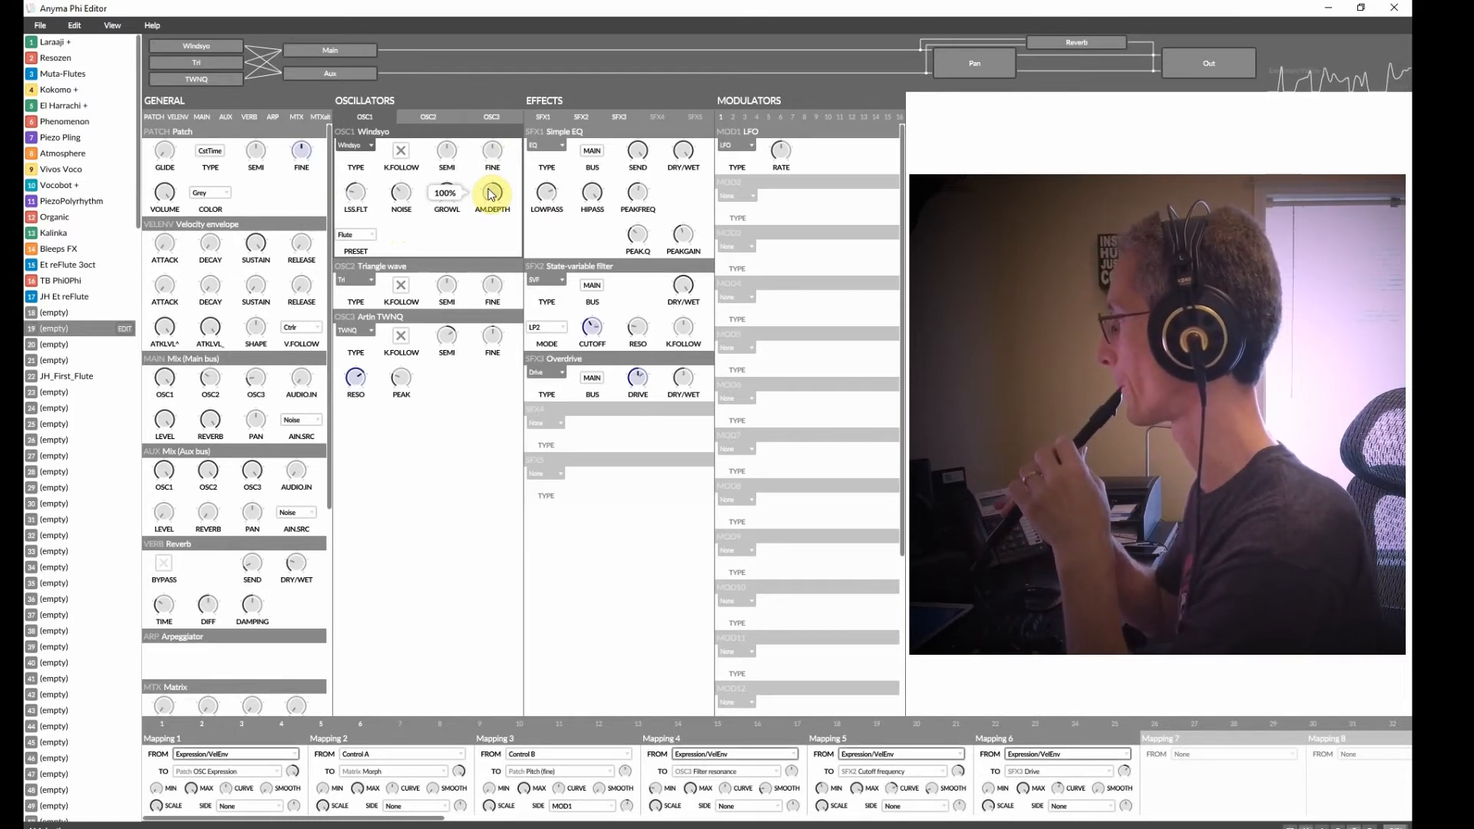
drag(491, 194, 496, 220)
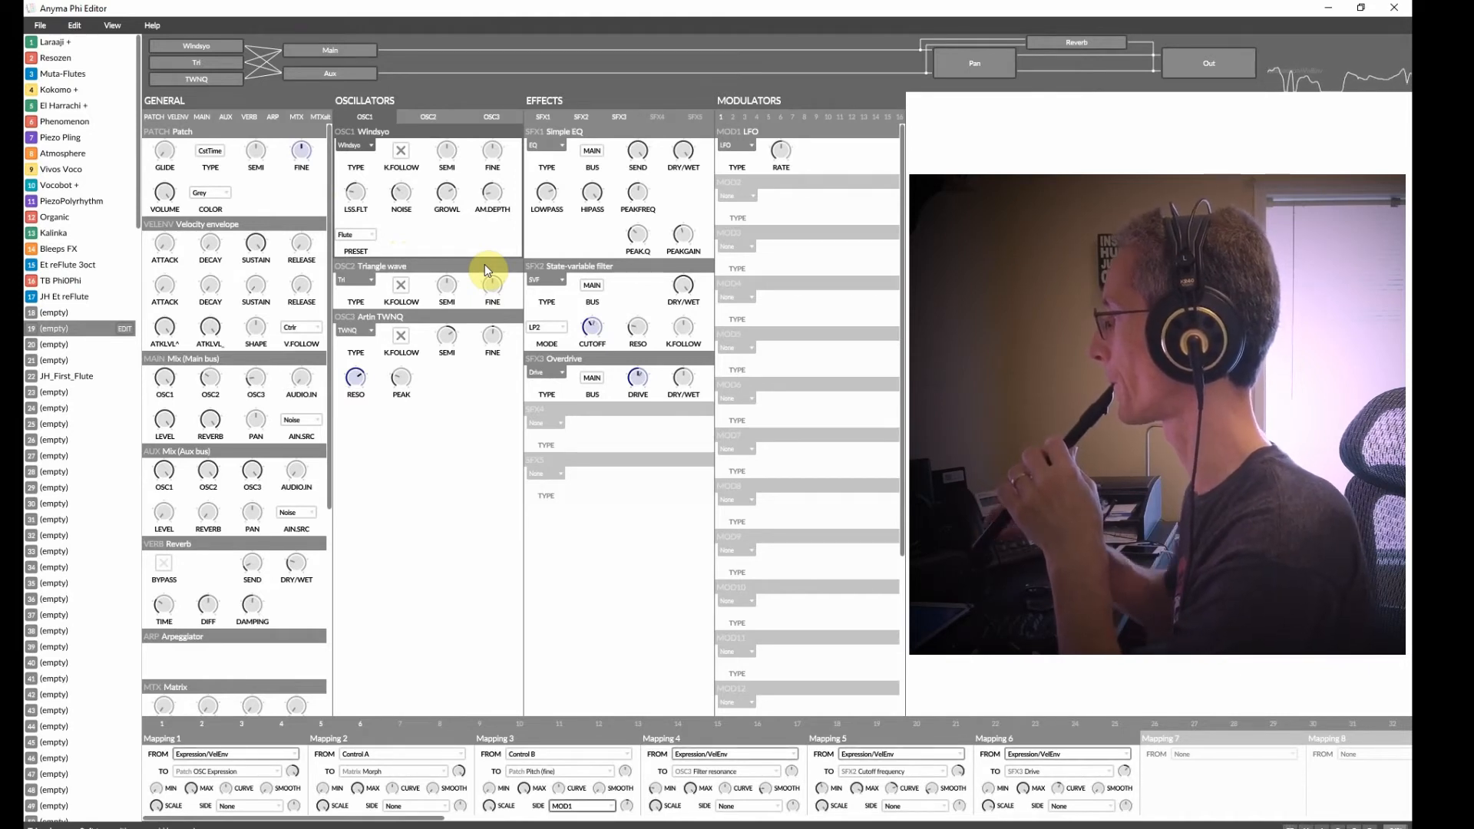
drag(447, 191, 447, 217)
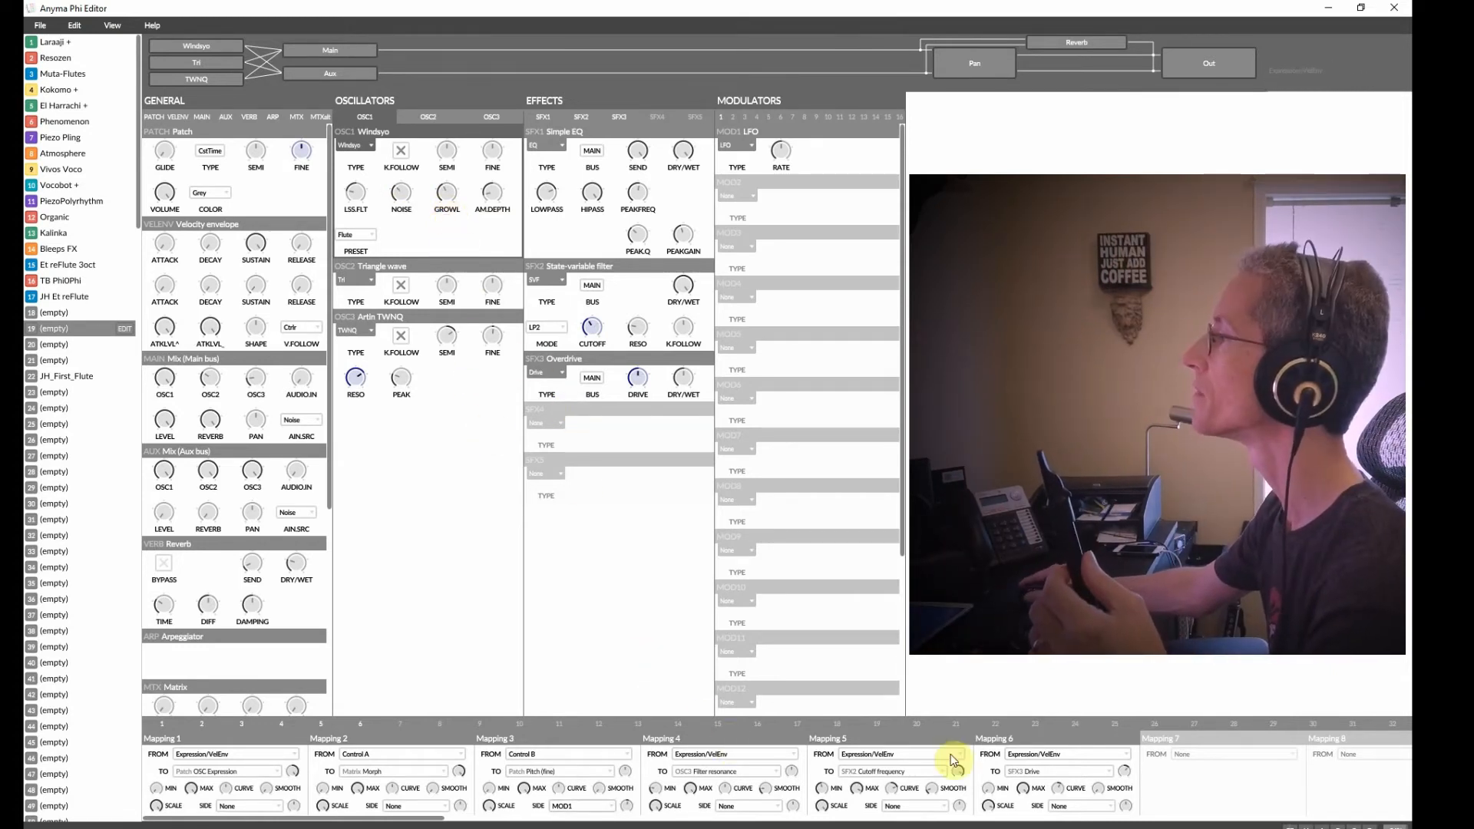
Create mapping 7 from Expression/VelEnv to oscillator 1's Growl.
click(1202, 754)
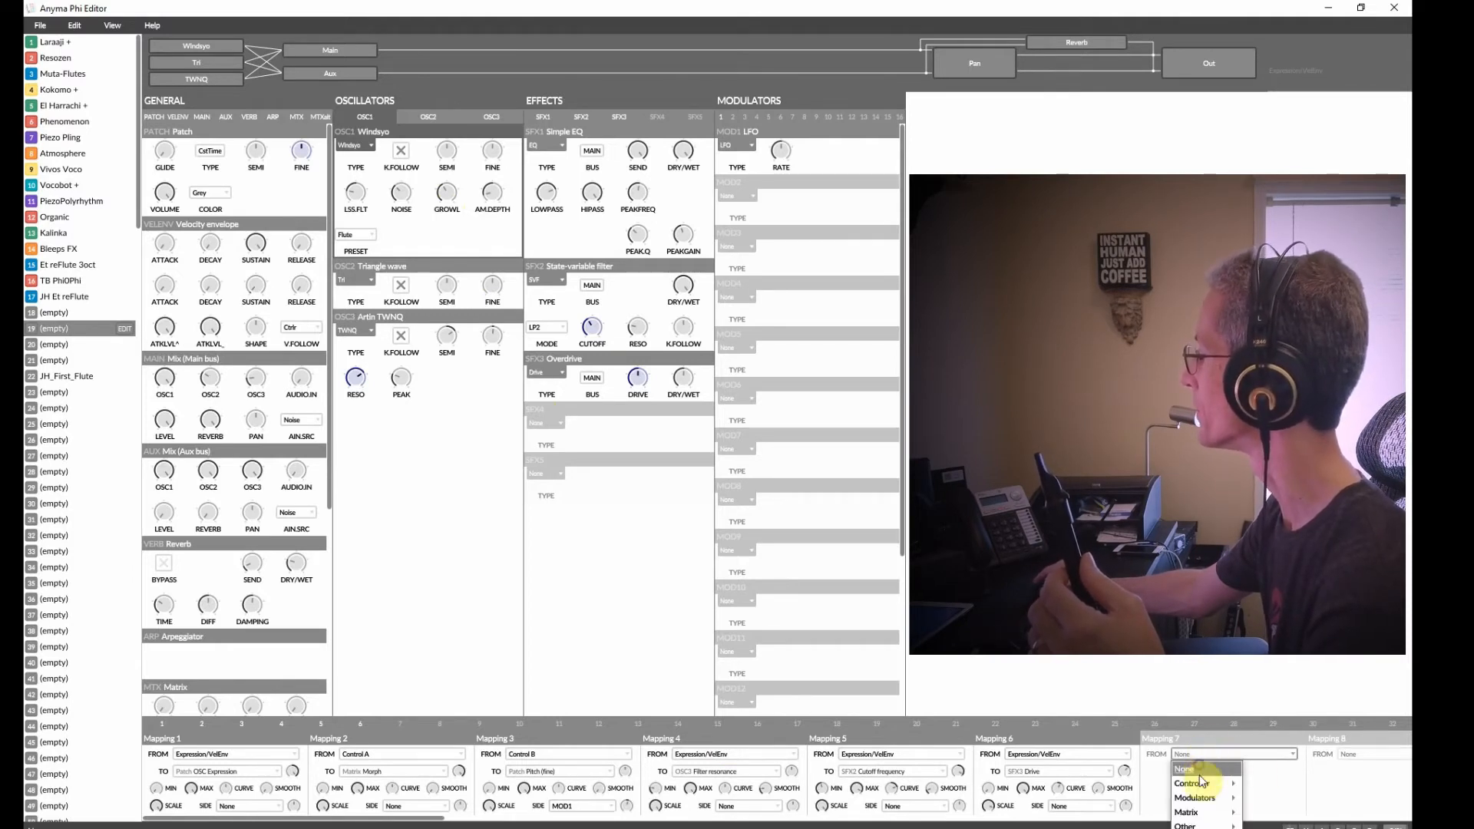
click(1203, 782)
click(1195, 757)
click(1283, 782)
click(1201, 752)
mouse_move(1205, 786)
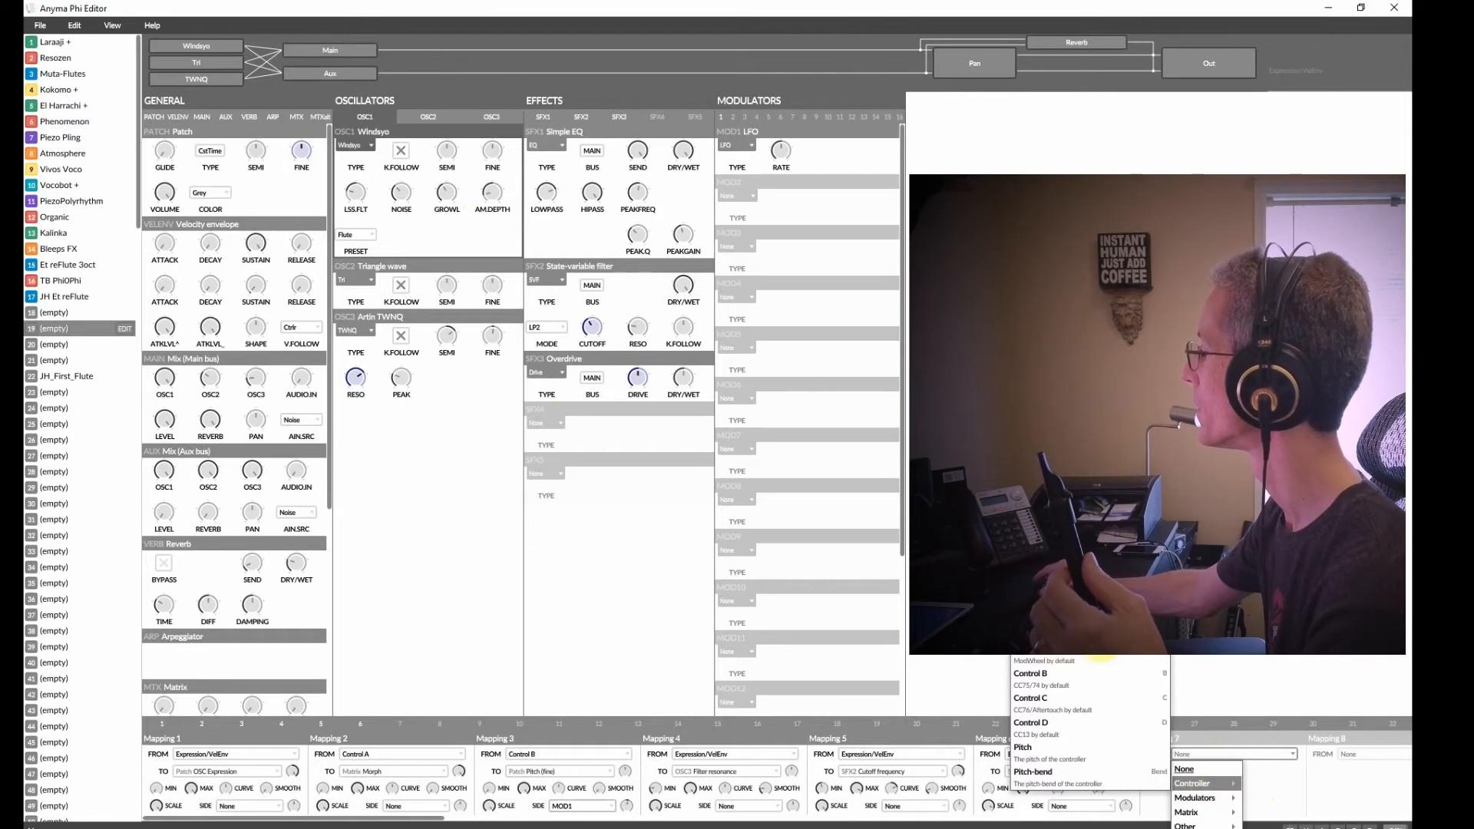
click(1098, 662)
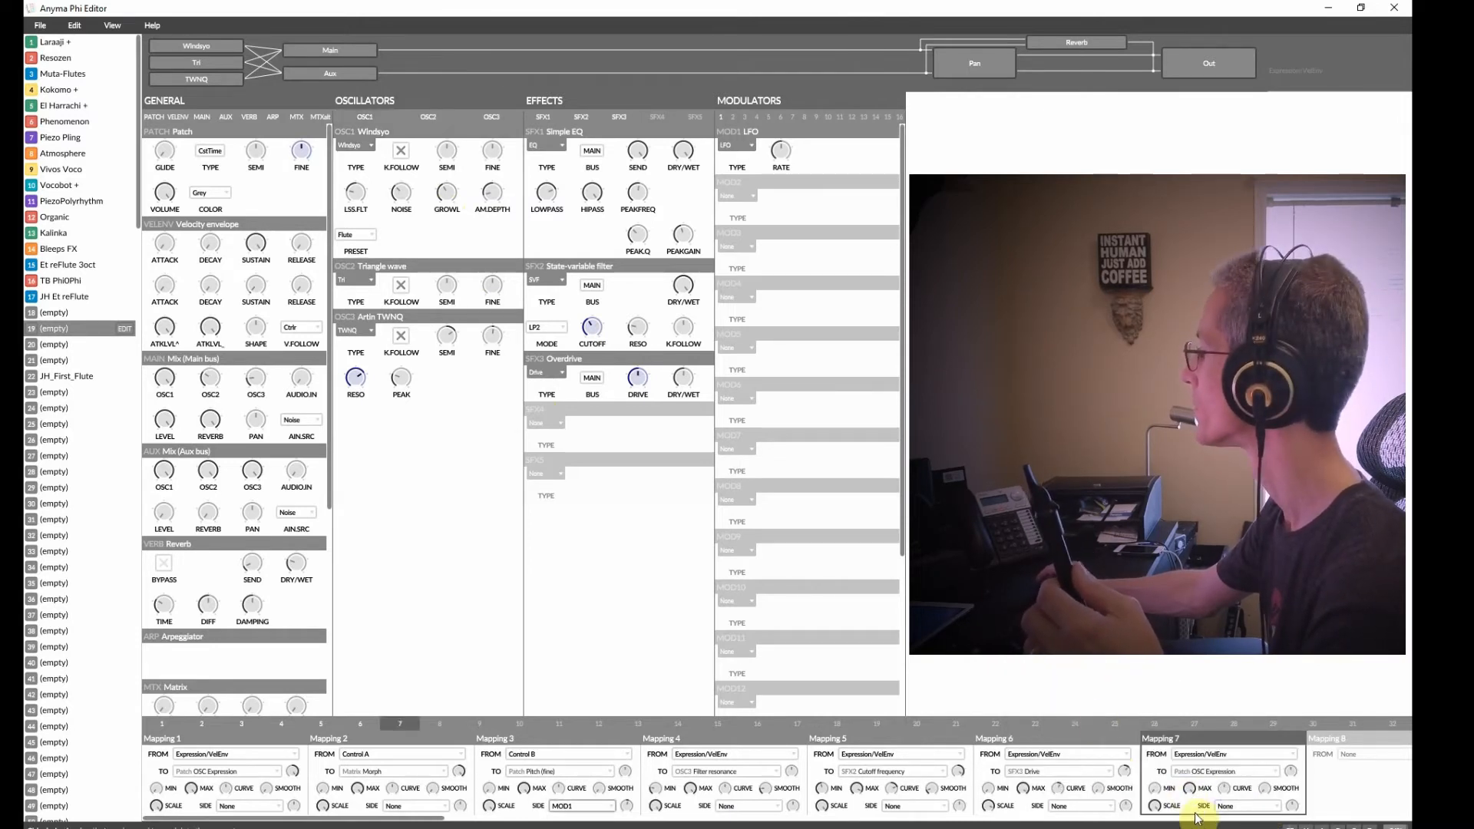
click(1269, 774)
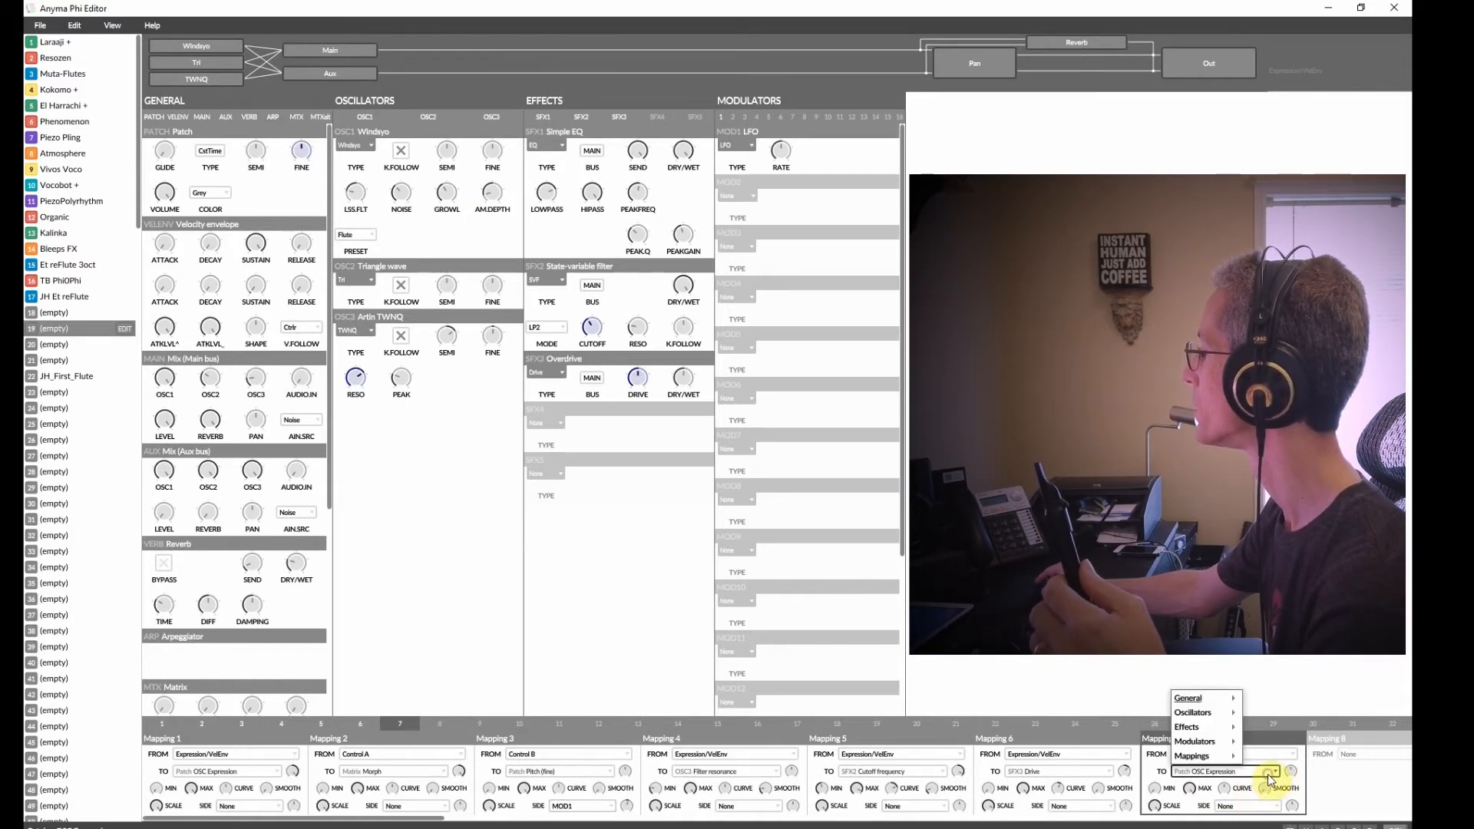
mouse_move(1220, 712)
mouse_move(1267, 682)
click(1170, 666)
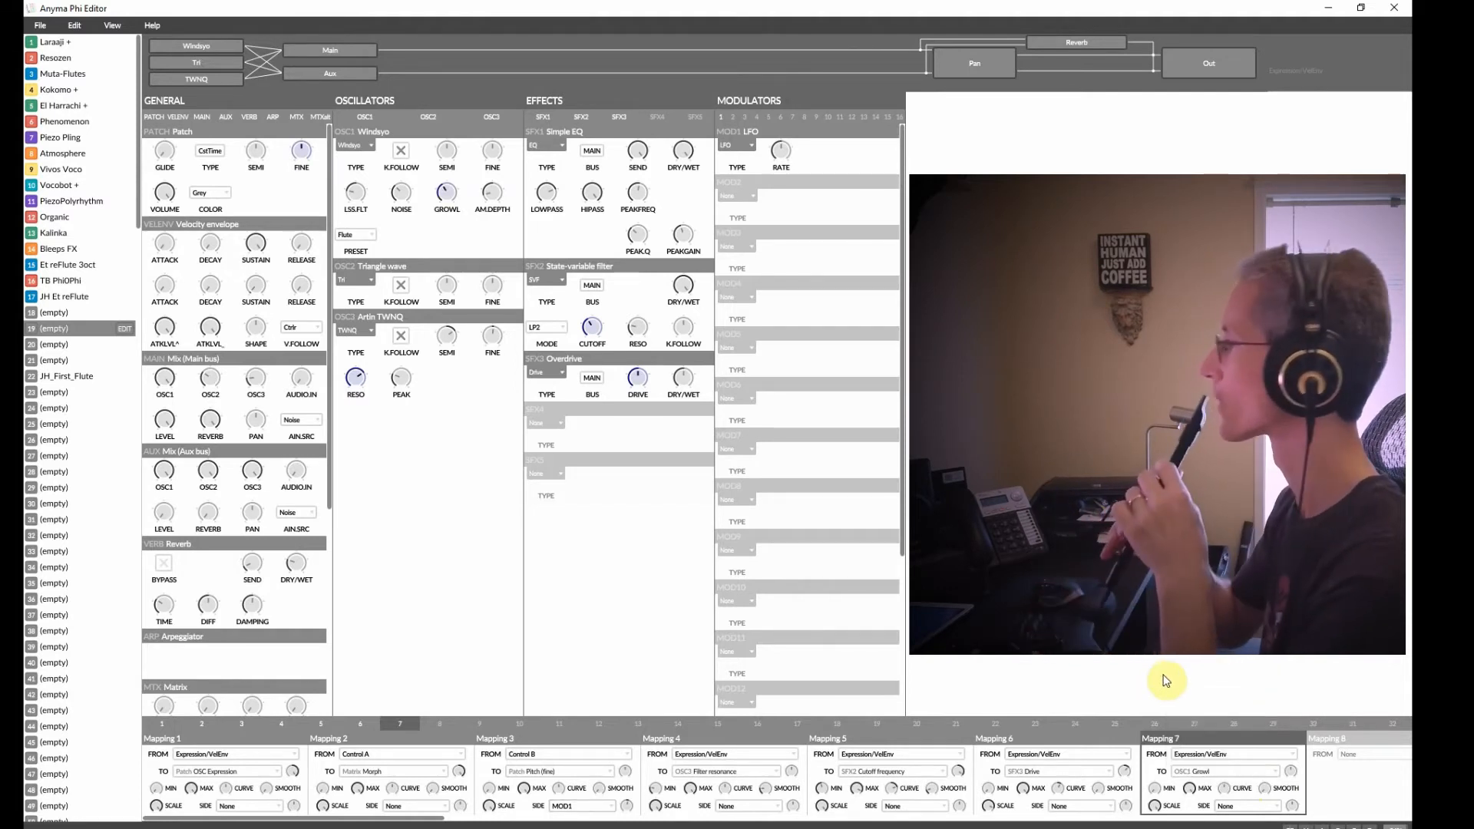
Adjust mapping 7's amount knob beside its target and its smoothing.
drag(1291, 773, 1294, 744)
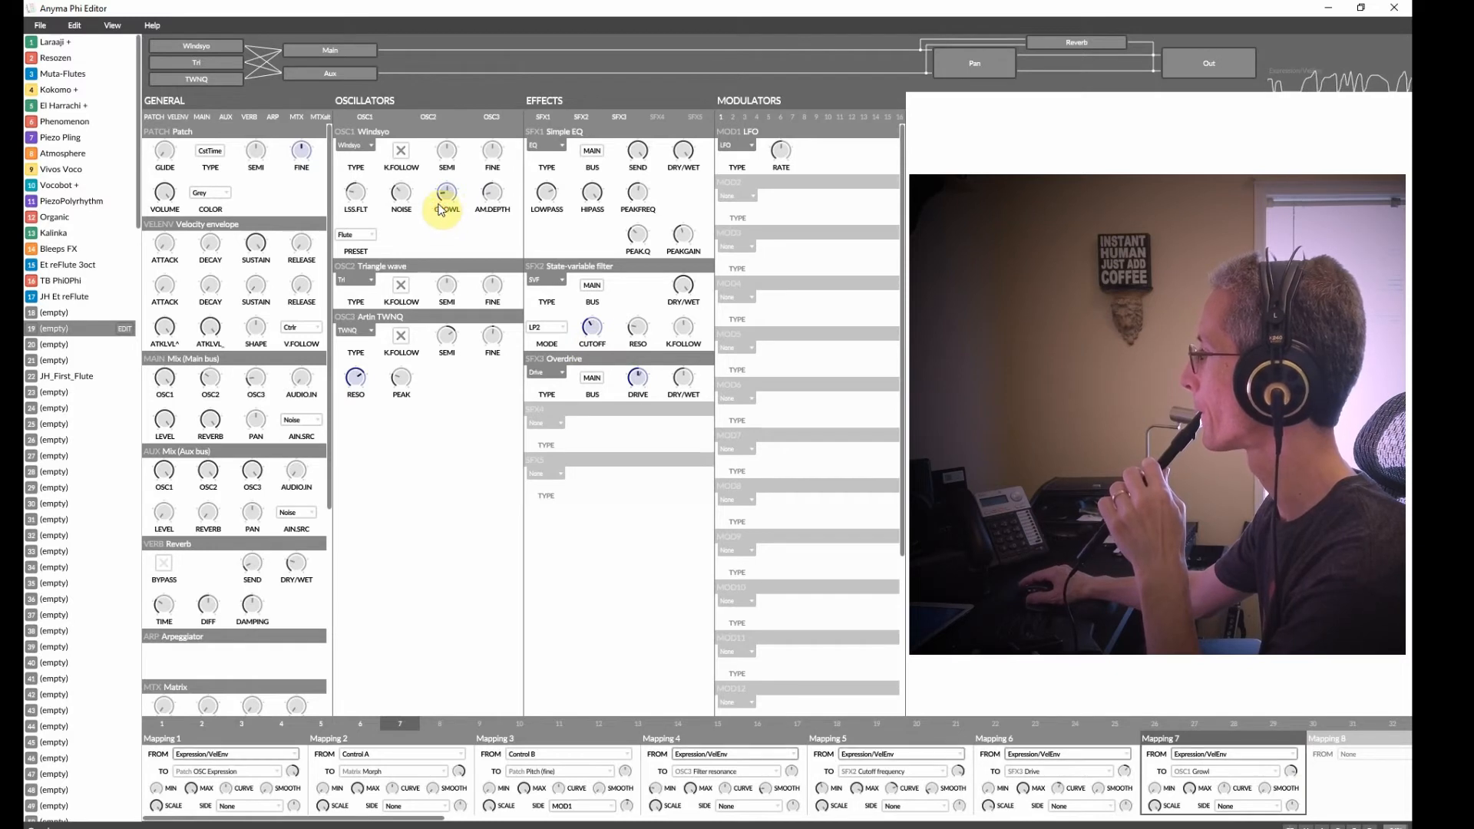
mouse_move(1188, 790)
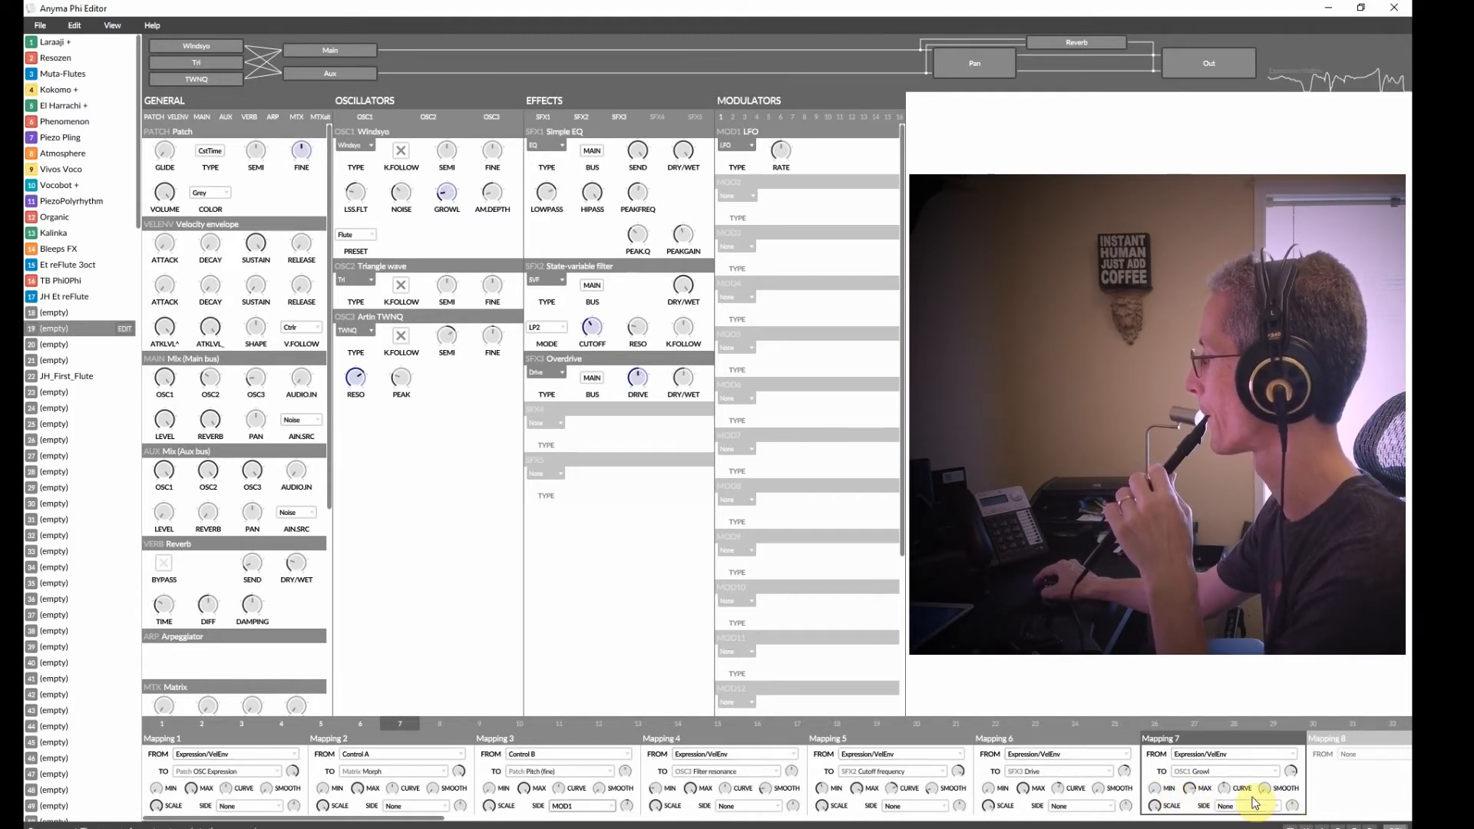
drag(1265, 784, 1266, 786)
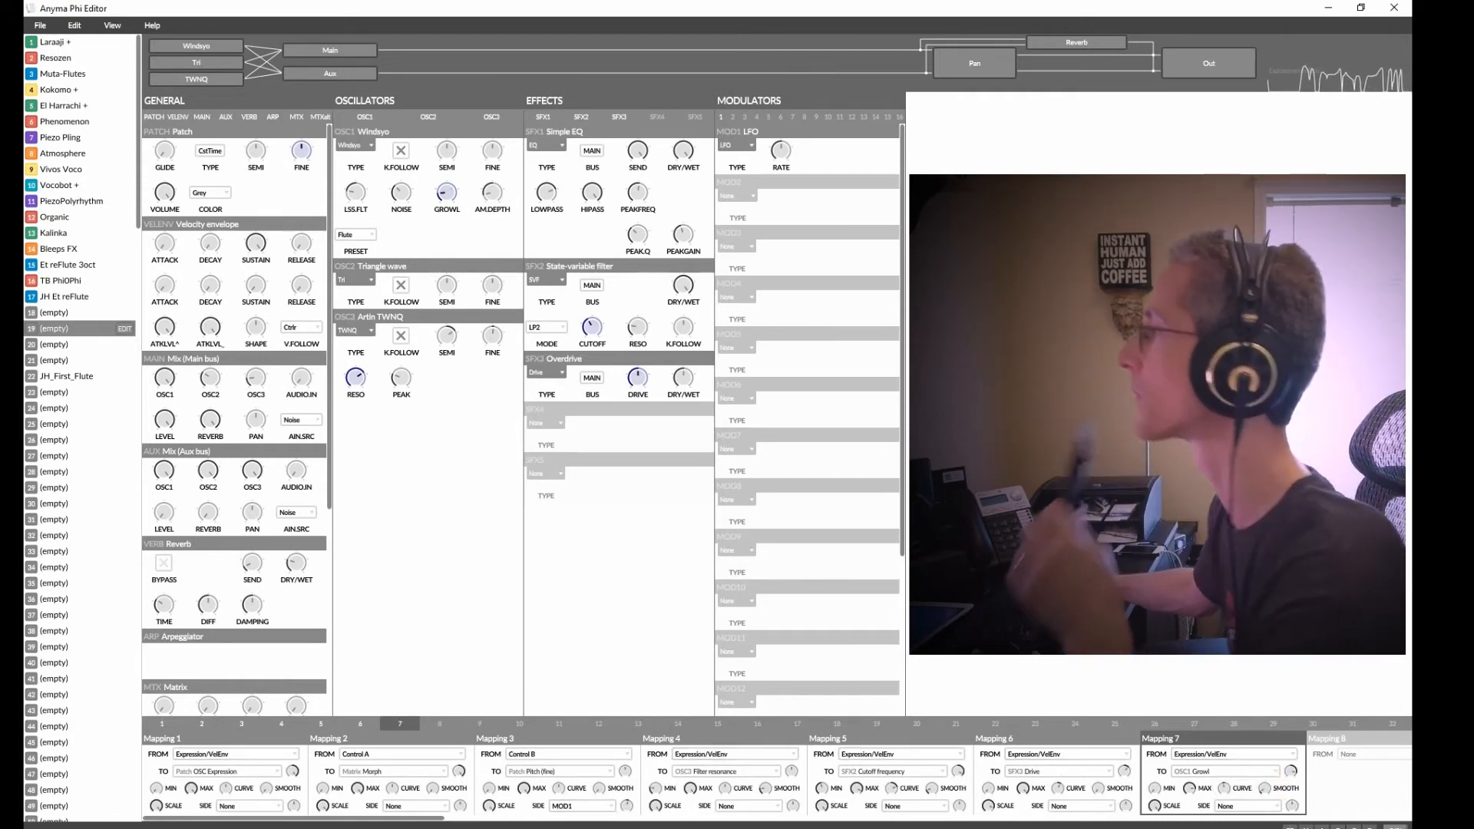
Audition oscillator 1's Duduk and Reed One presets, then settle on the Sylphinet preset.
click(354, 233)
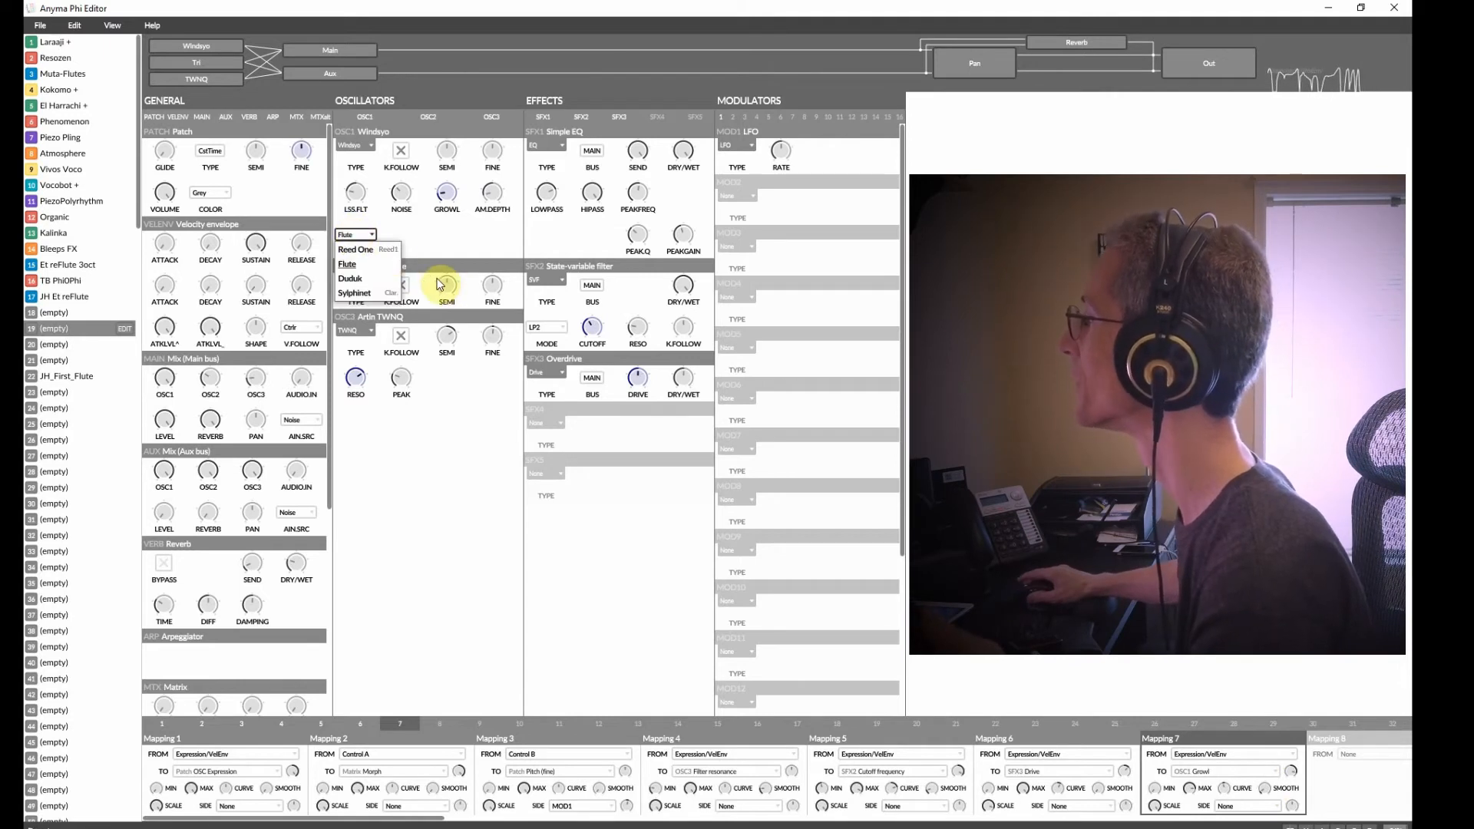
click(355, 278)
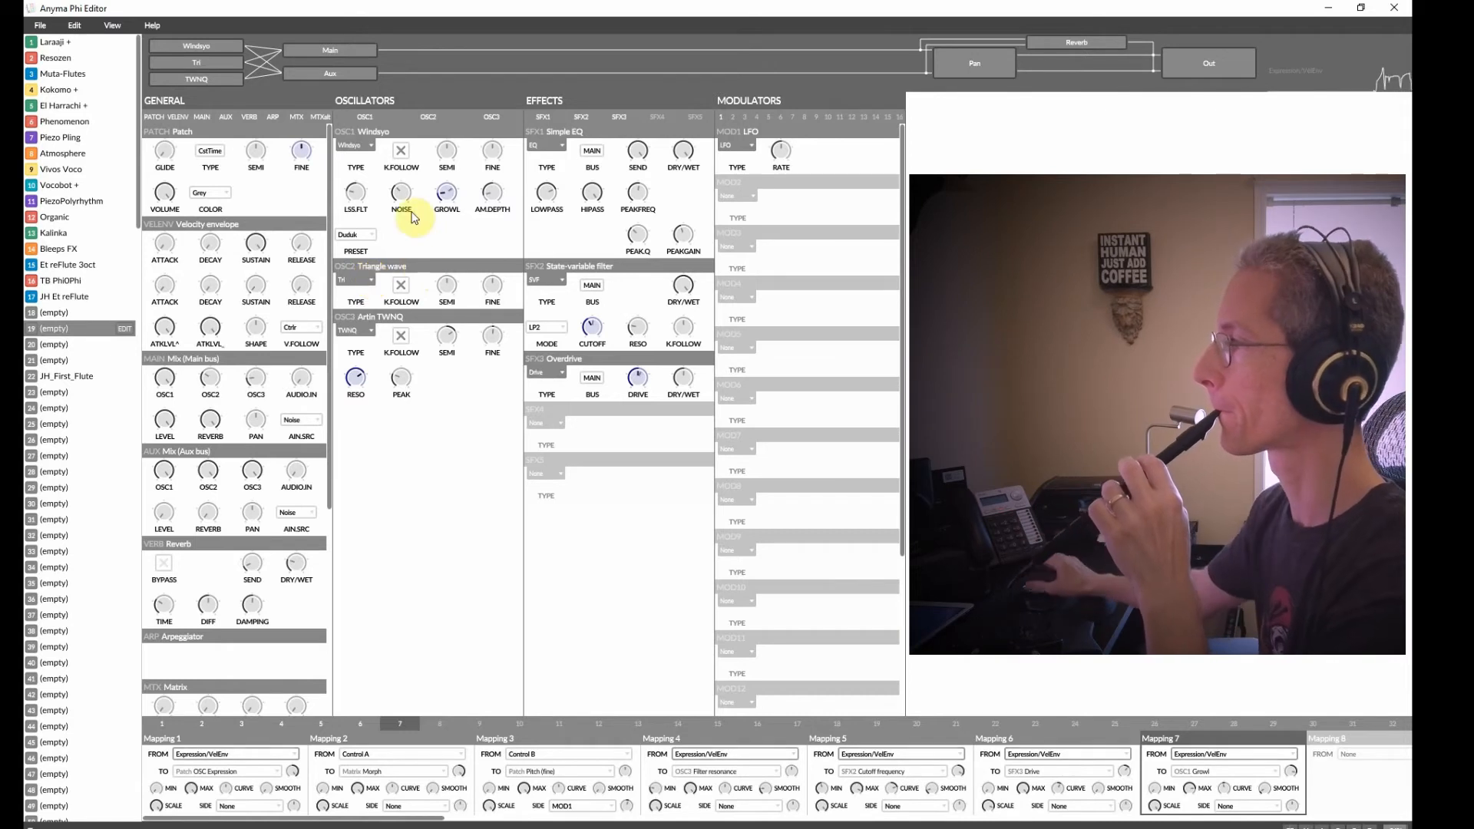
click(372, 234)
click(367, 255)
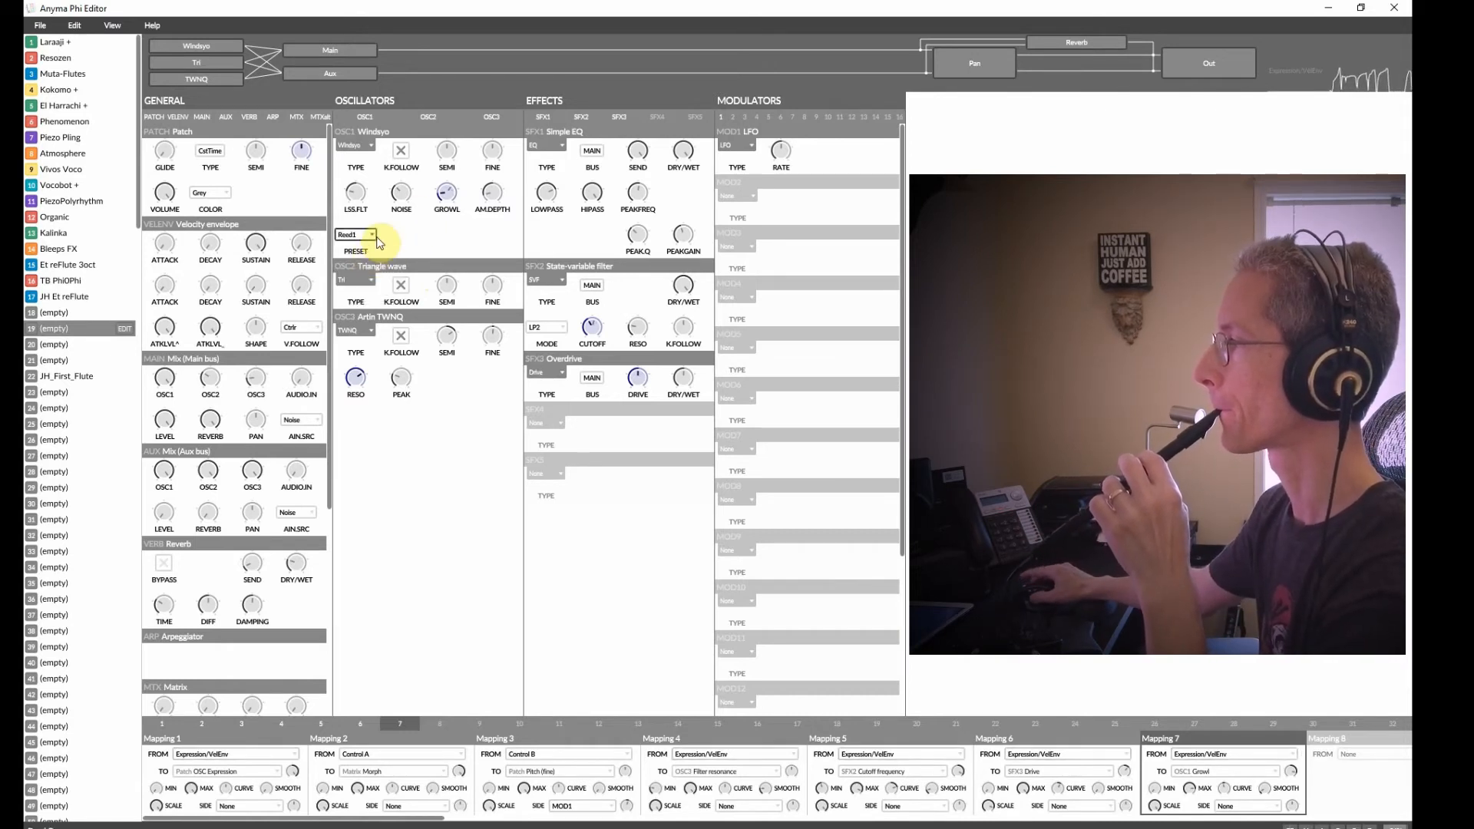
click(367, 237)
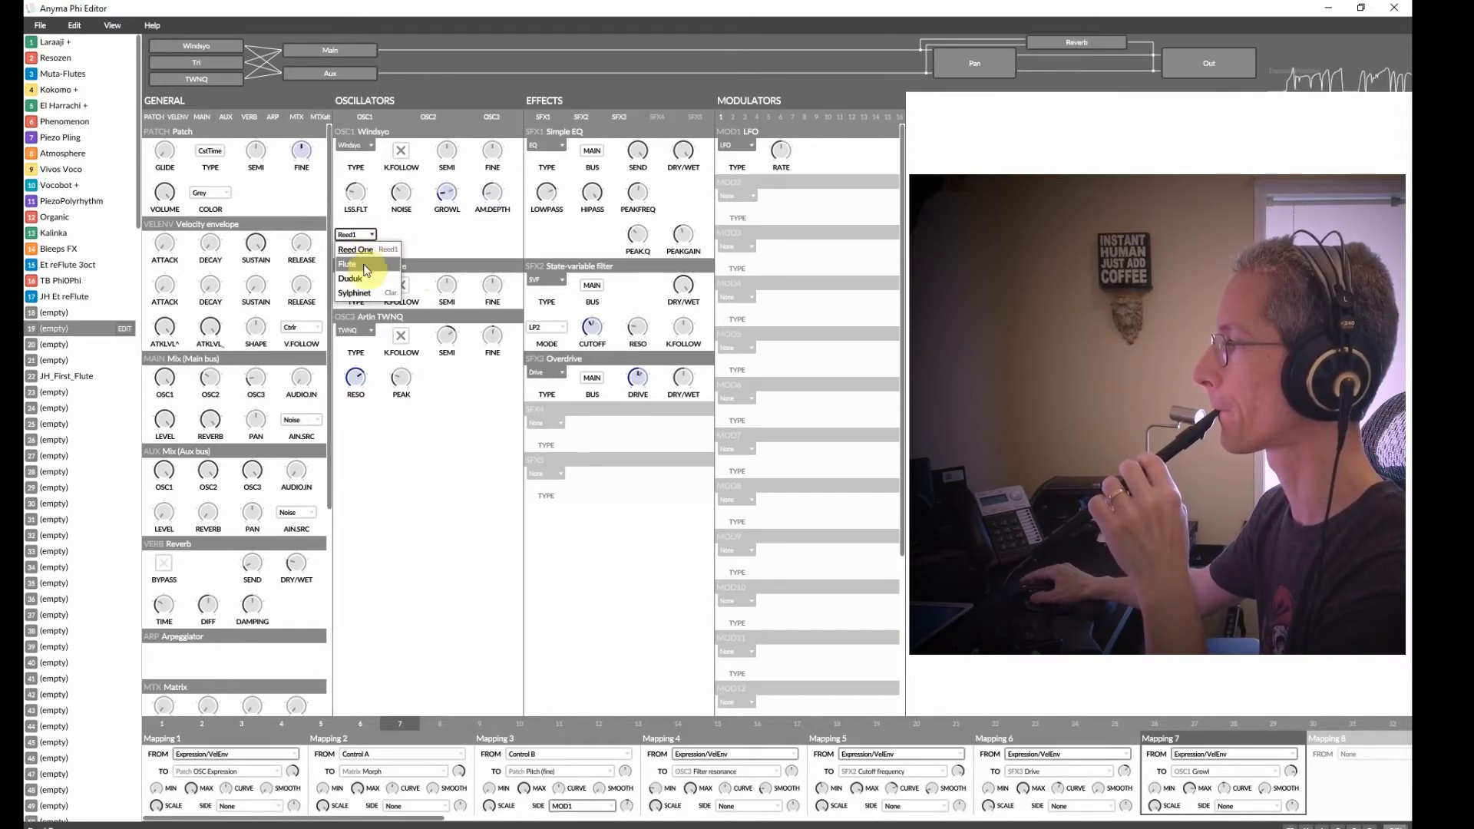
click(367, 288)
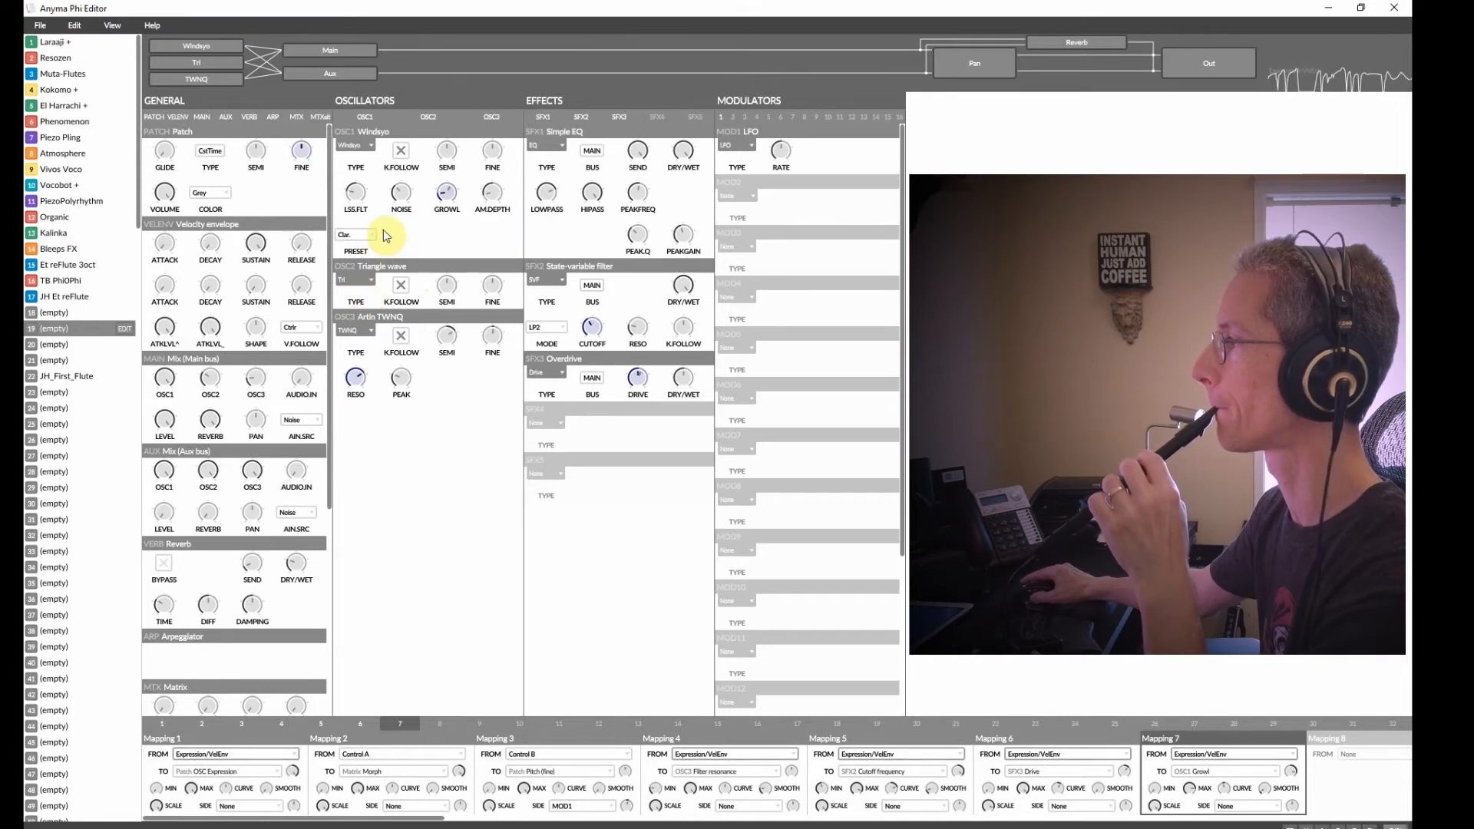
Set oscillator 1's preset to Flute.
click(363, 240)
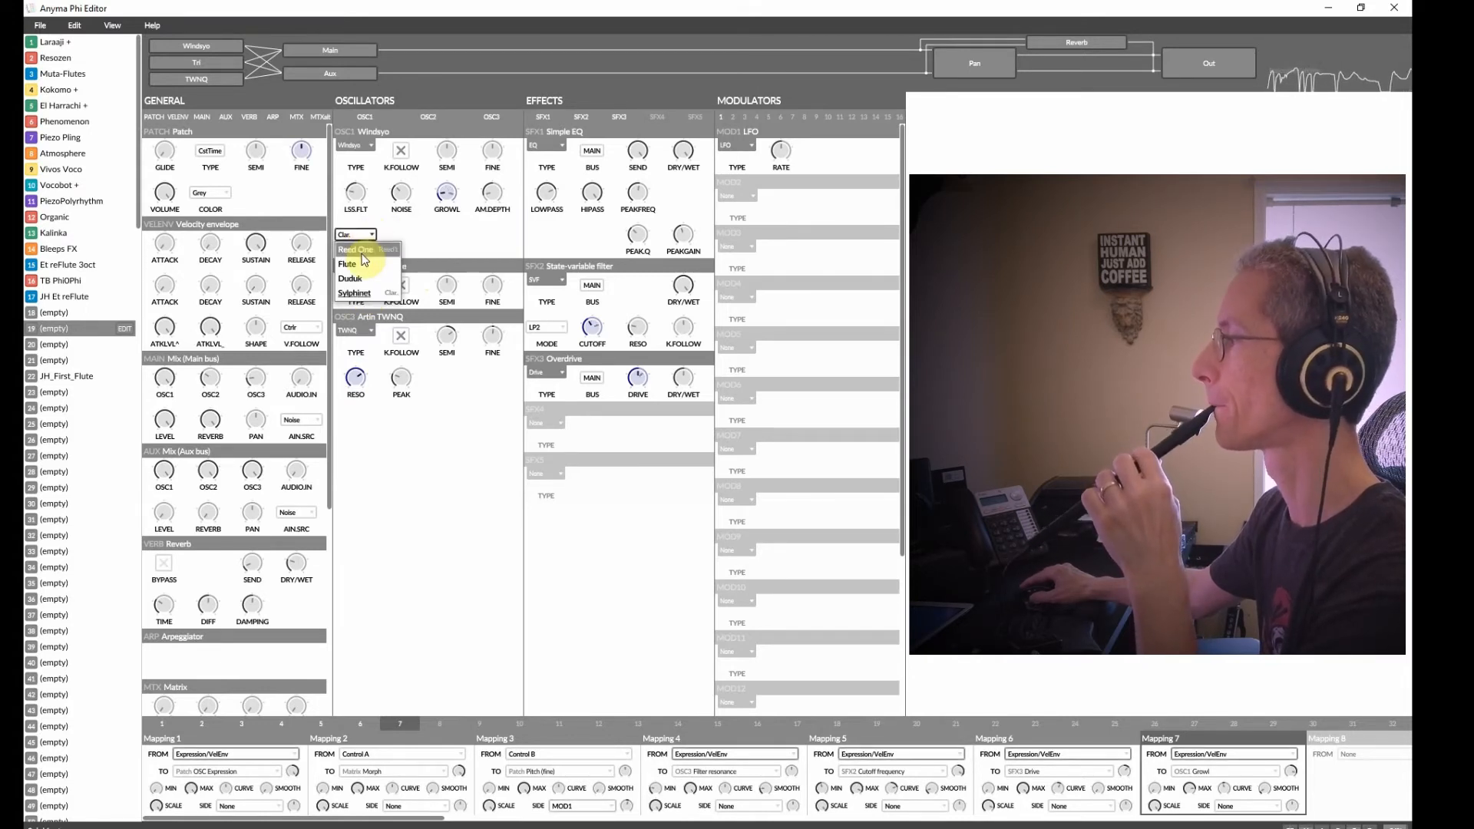
click(377, 264)
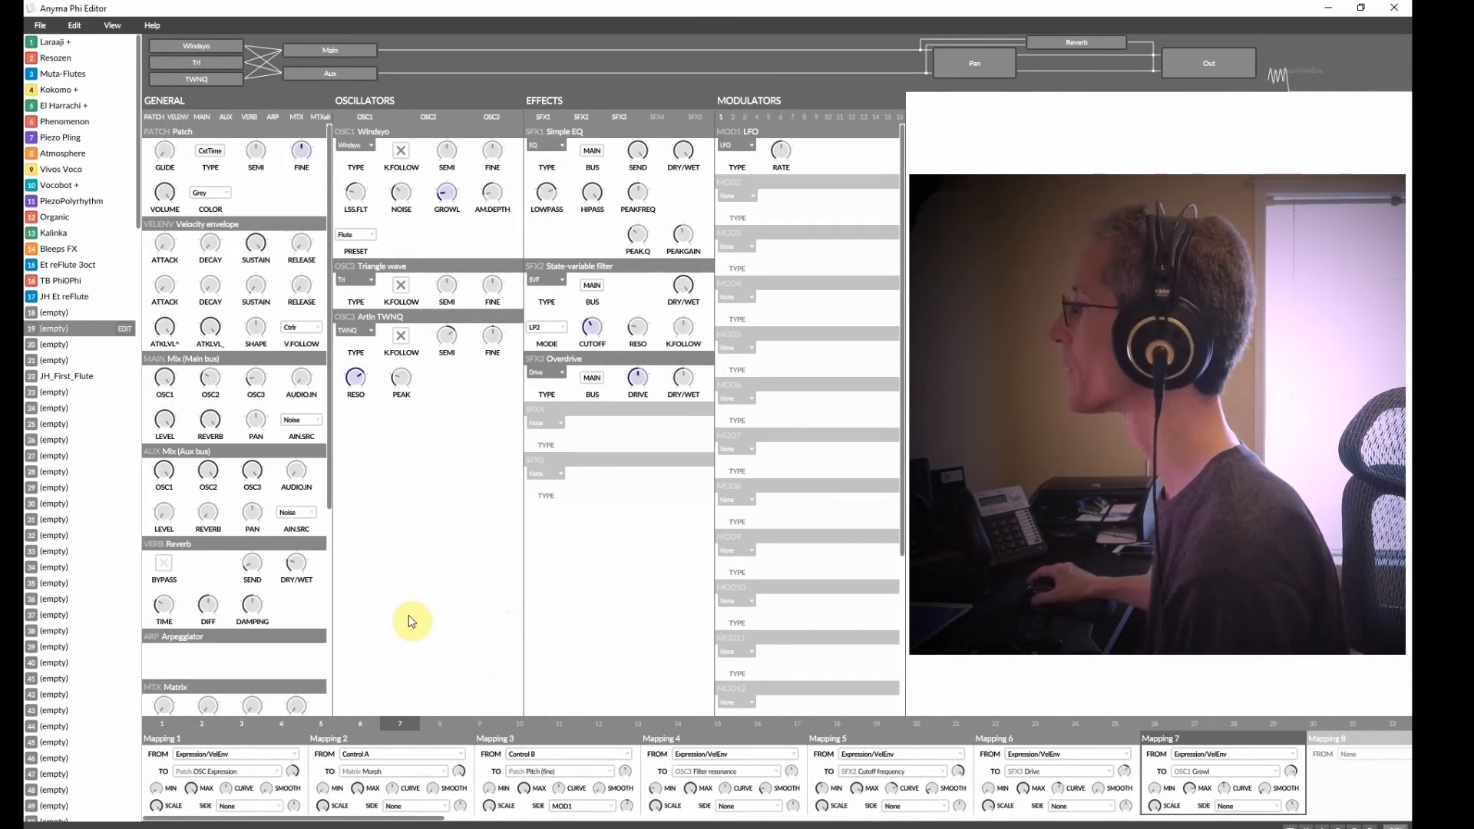
Add a Delay effect in the fourth effect slot and adjust its time to about 142 ms, plus its feedback, send and dry/wet.
click(558, 422)
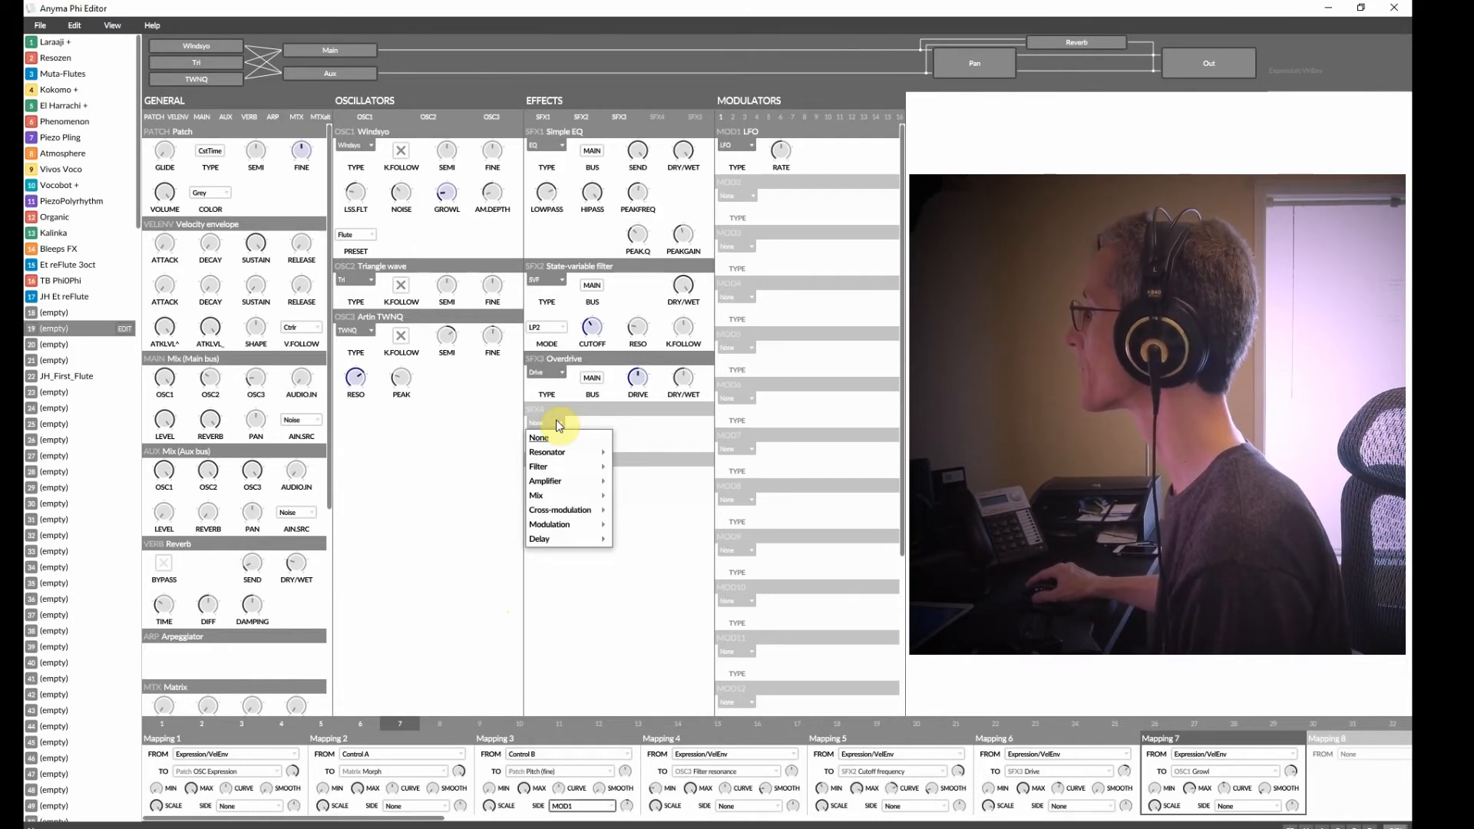
mouse_move(570, 540)
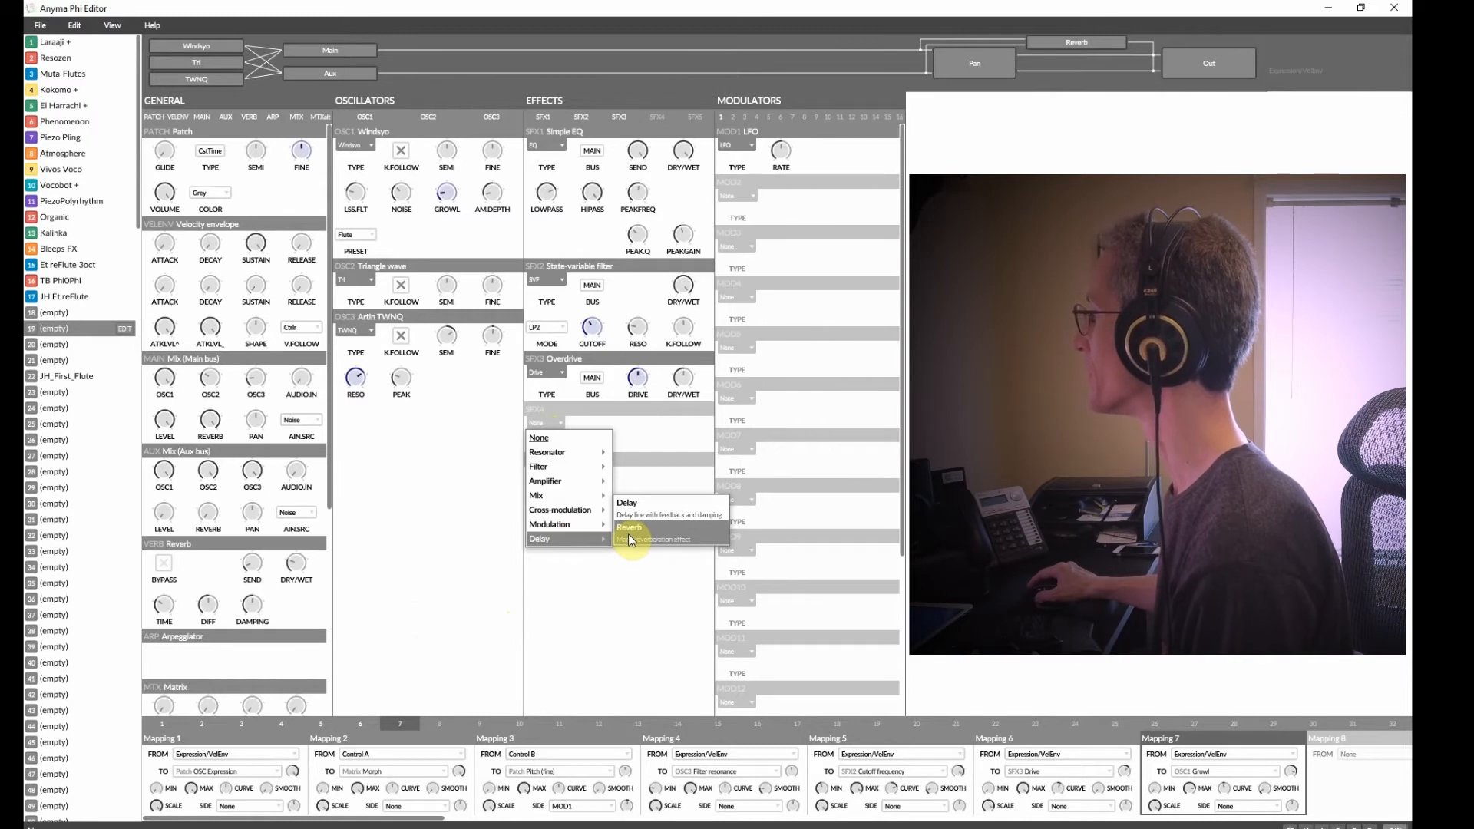
click(633, 505)
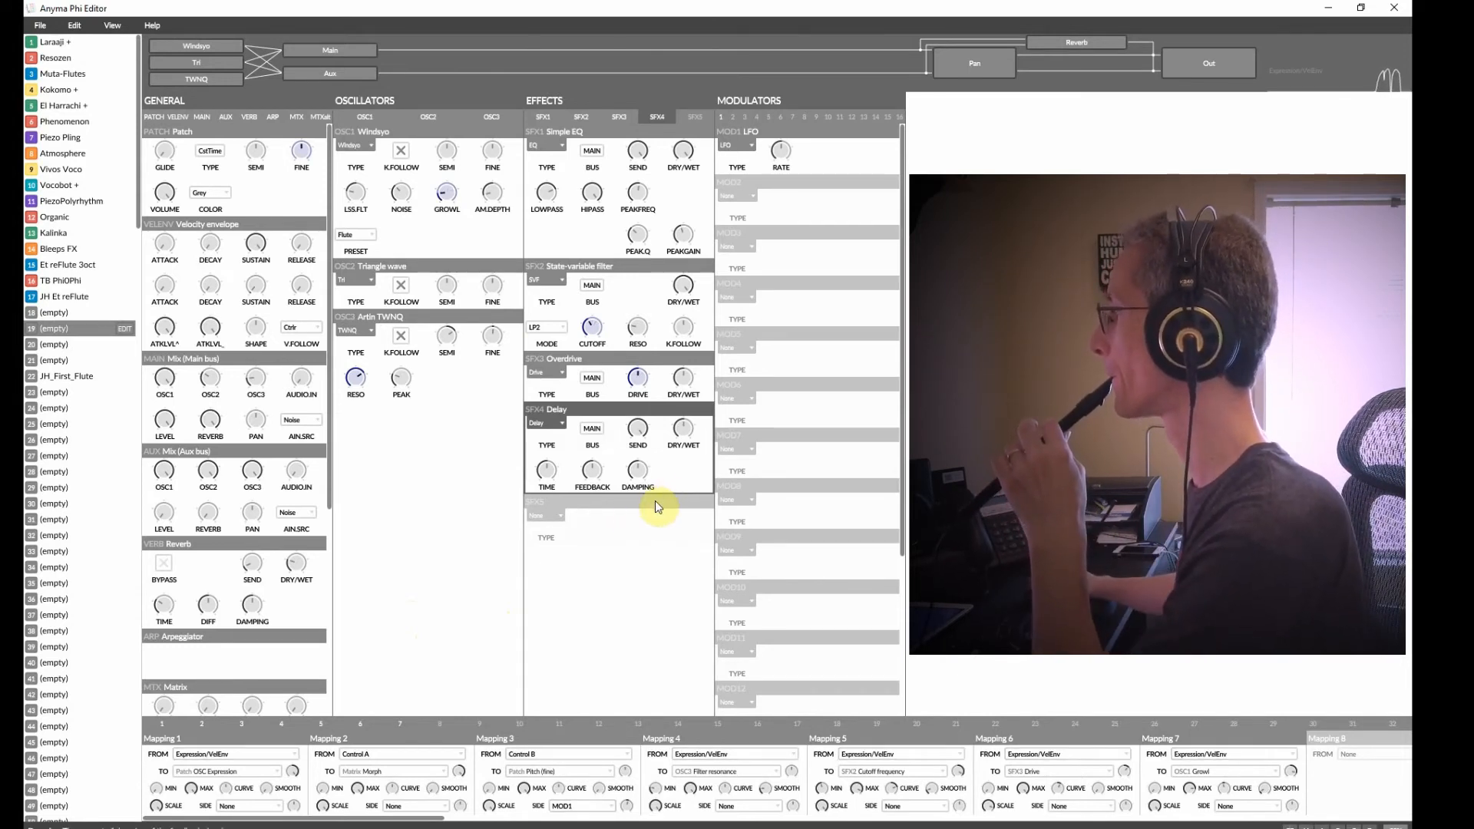
drag(545, 477, 634, 507)
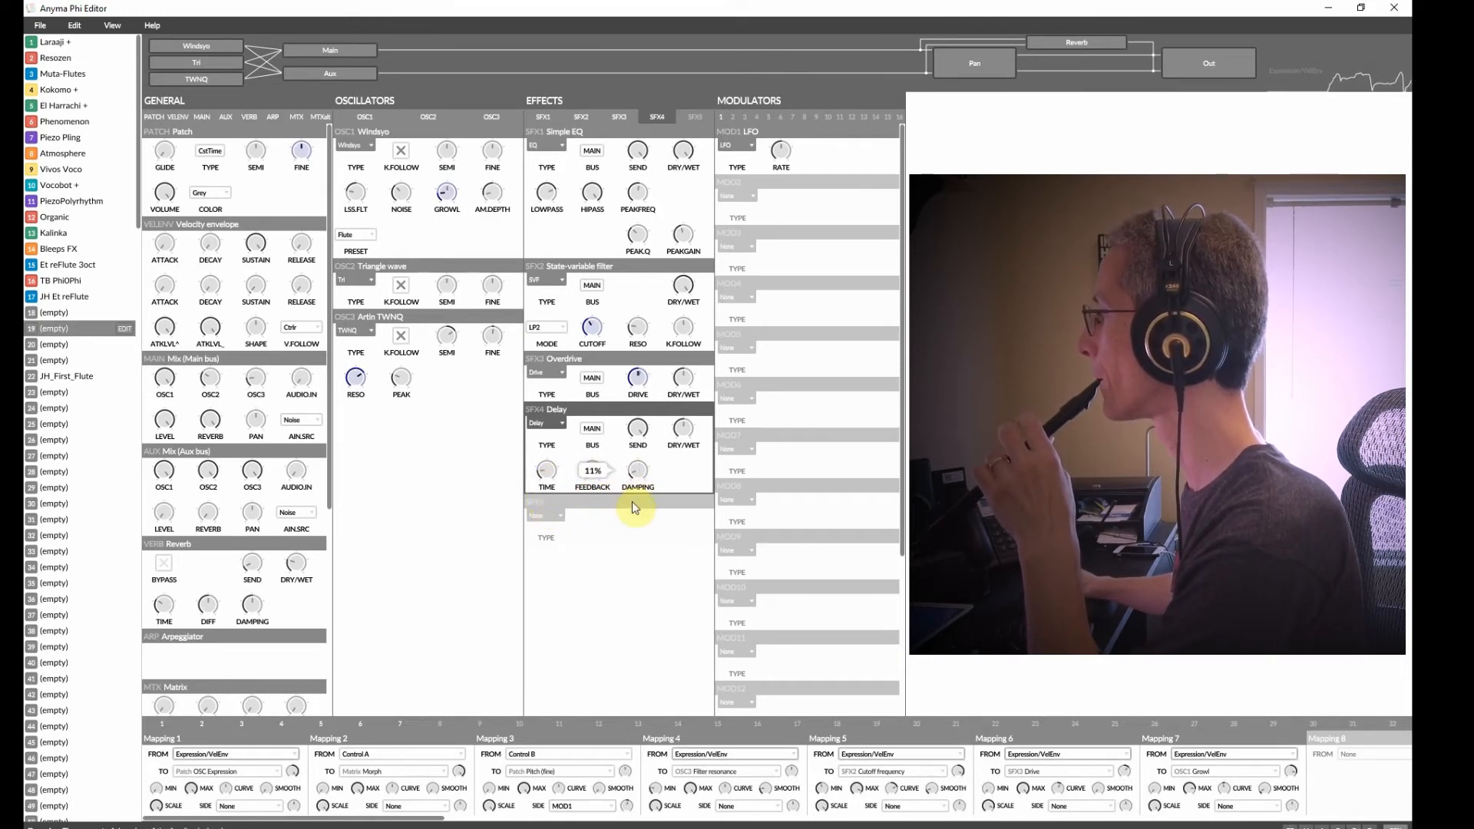
drag(543, 471, 553, 472)
drag(679, 444, 679, 476)
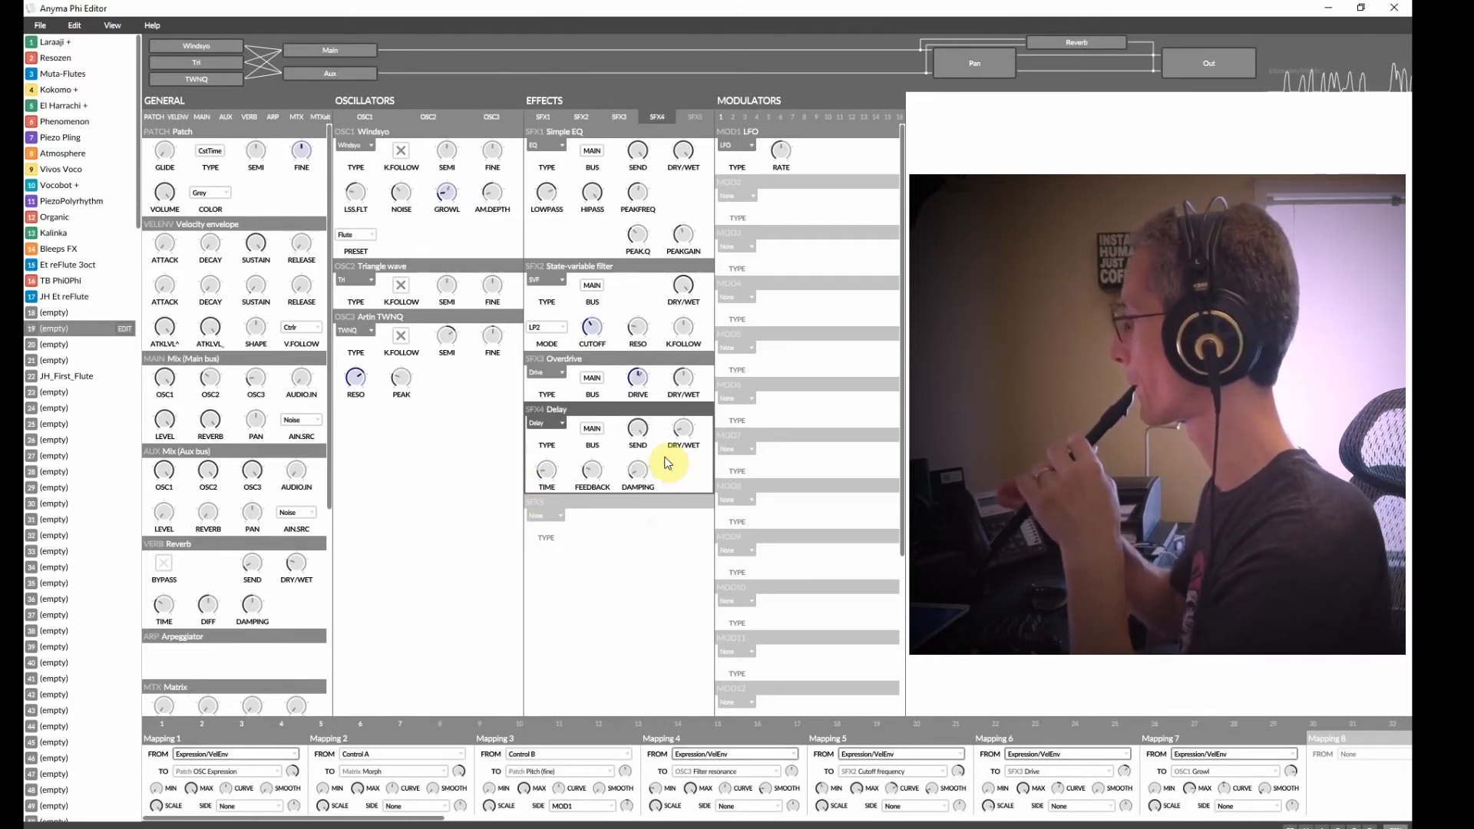
drag(633, 428, 678, 480)
drag(552, 467, 552, 460)
drag(678, 436, 677, 432)
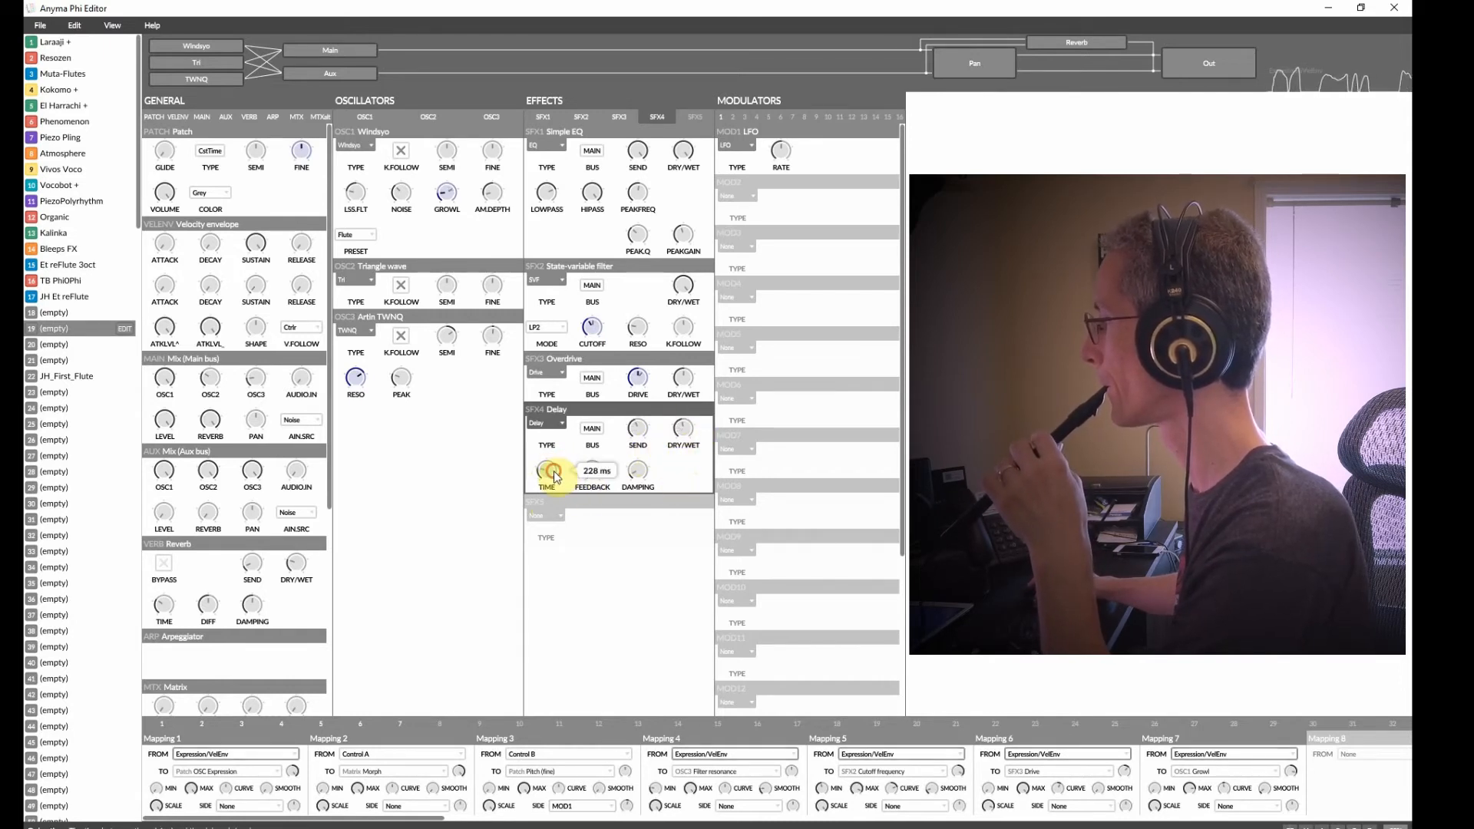
drag(555, 481, 557, 484)
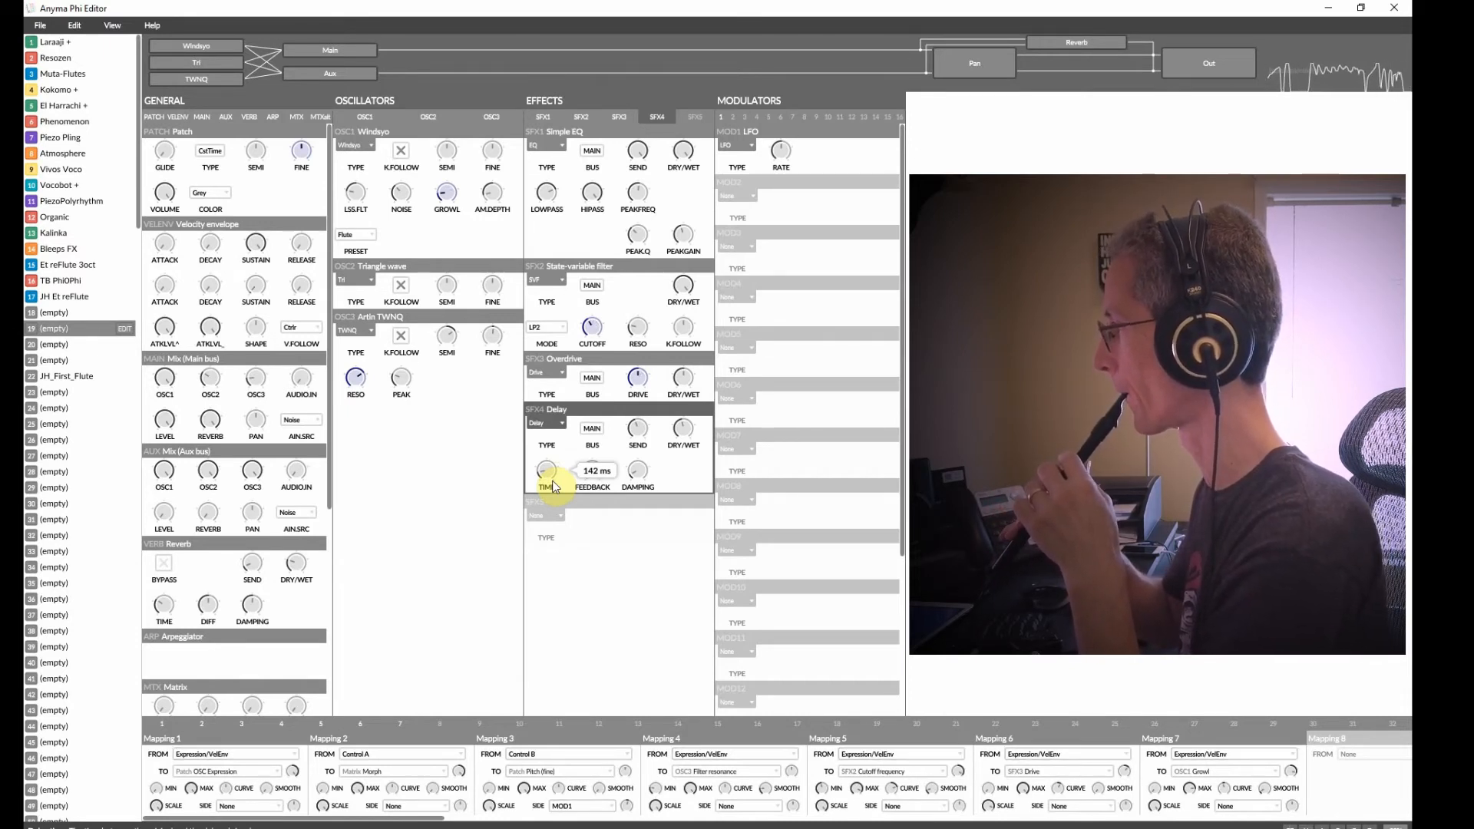
Adjust oscillator 2's semitone tuning.
mouse_move(449, 160)
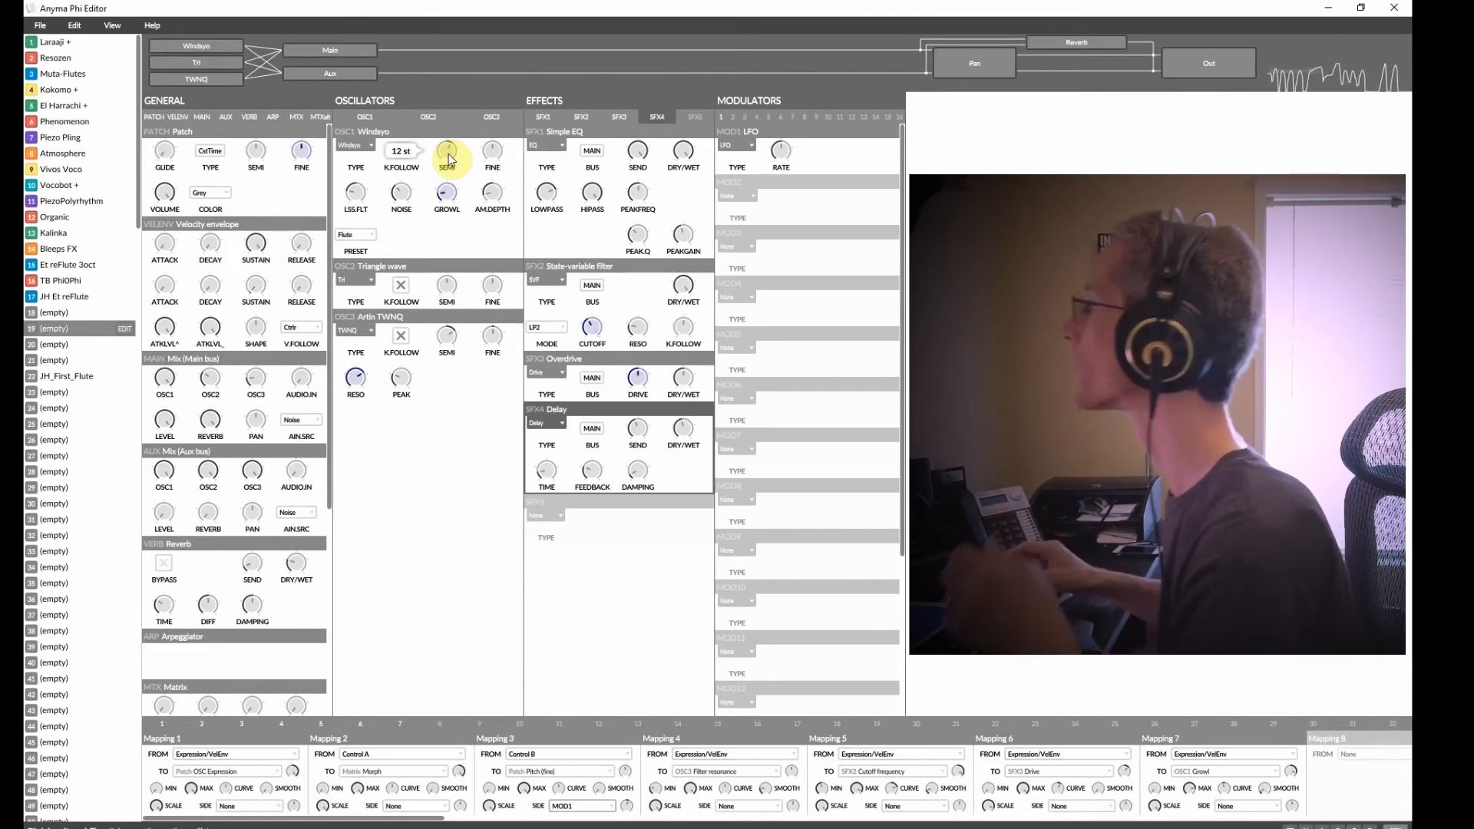
mouse_move(443, 294)
drag(442, 295, 447, 286)
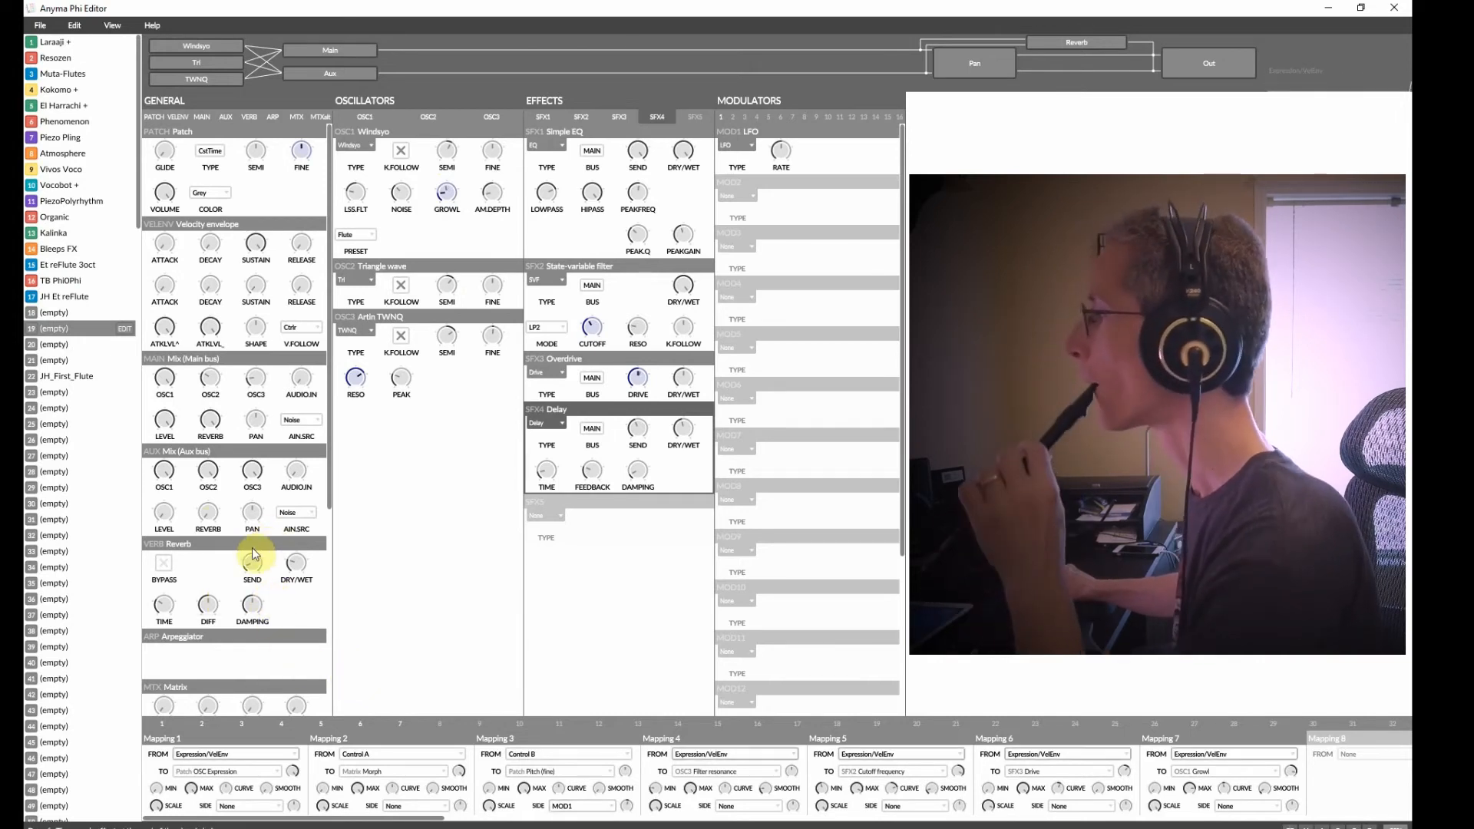
Lower the main bus reverb level to about 62%.
mouse_move(158, 508)
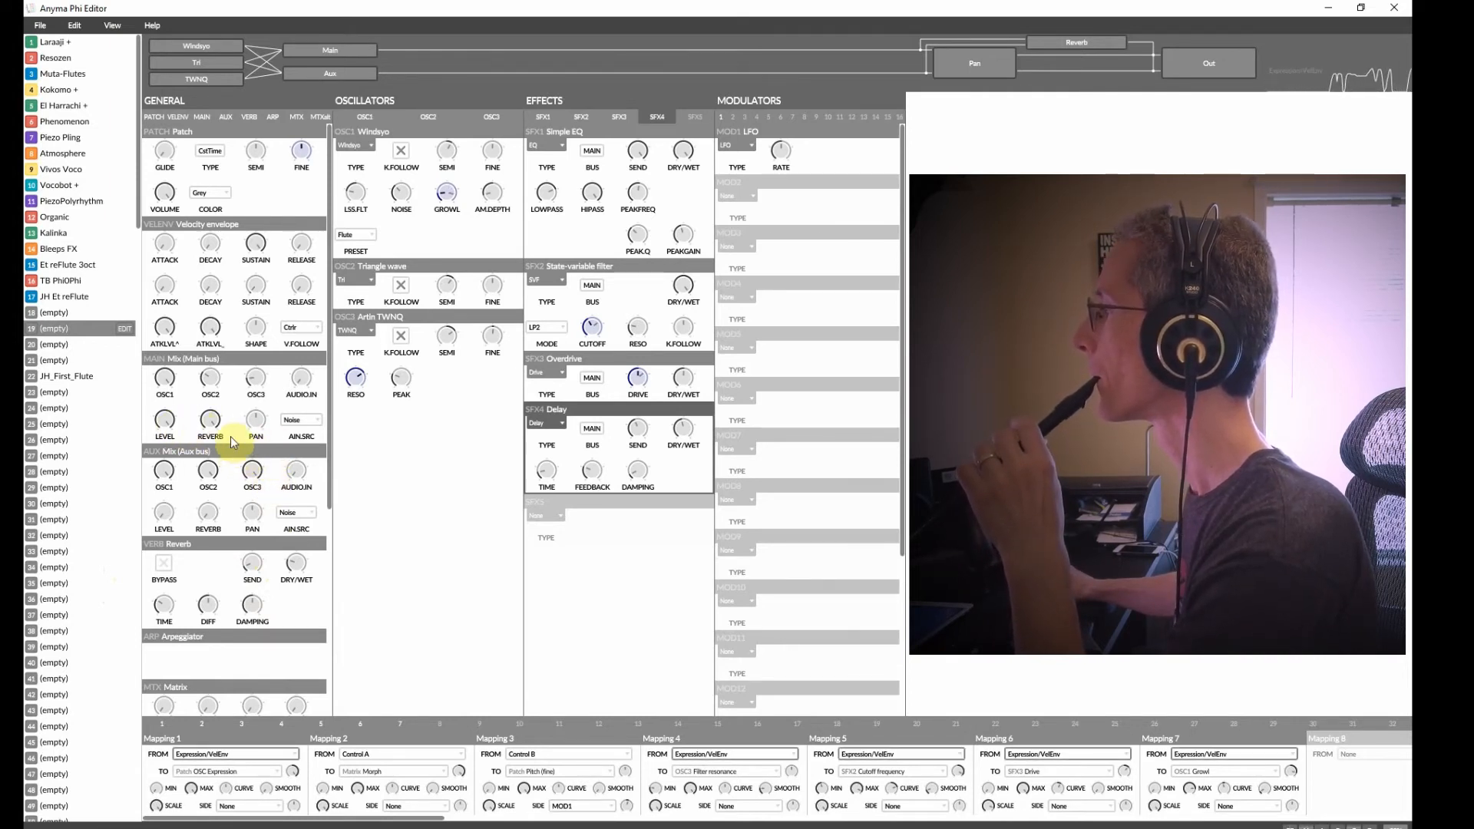
mouse_move(220, 422)
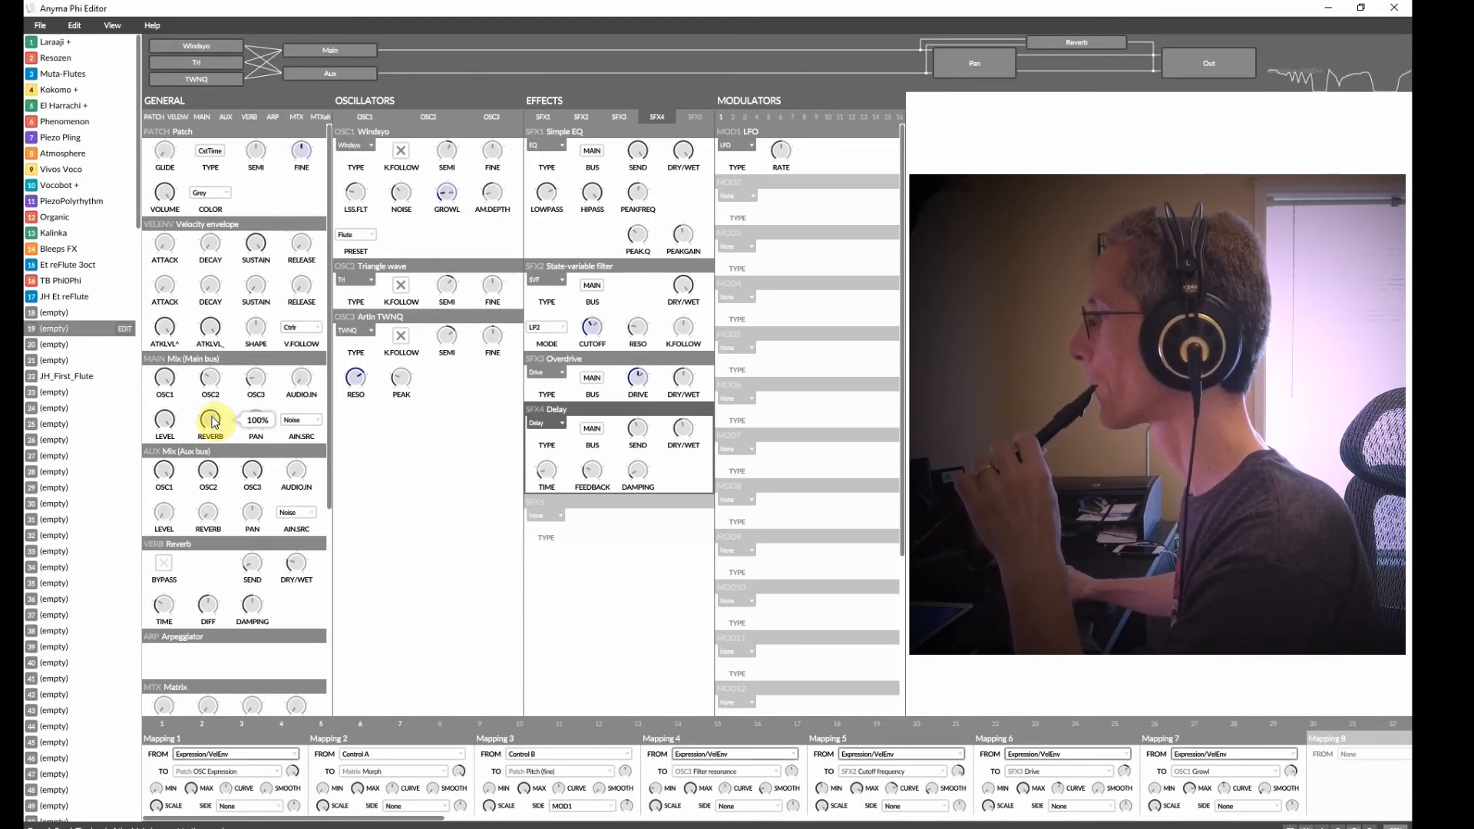
drag(215, 422, 207, 452)
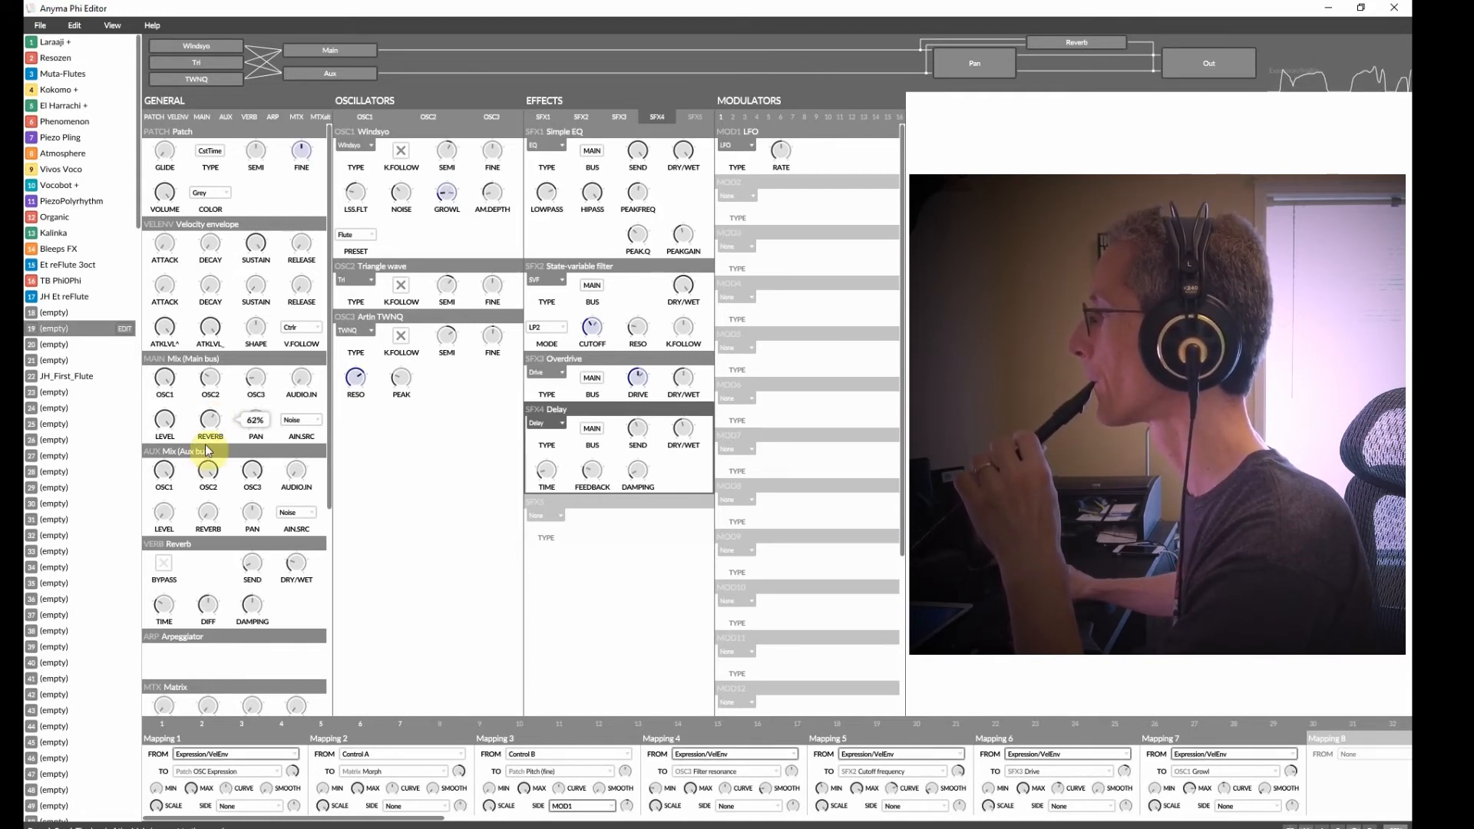
Try a Reverb effect in the fifth effect slot and set the slot back to None.
click(546, 515)
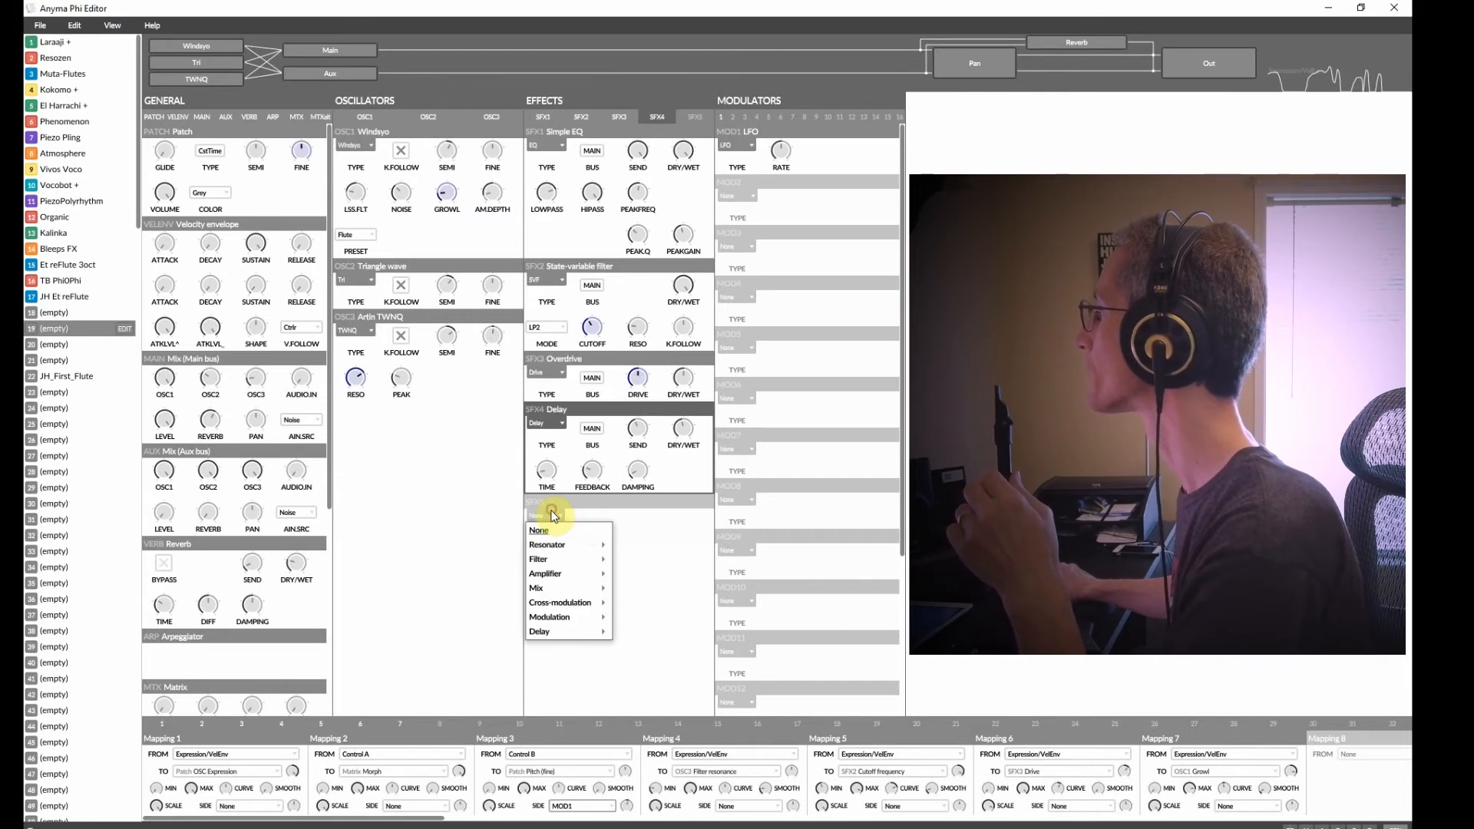
mouse_move(593, 631)
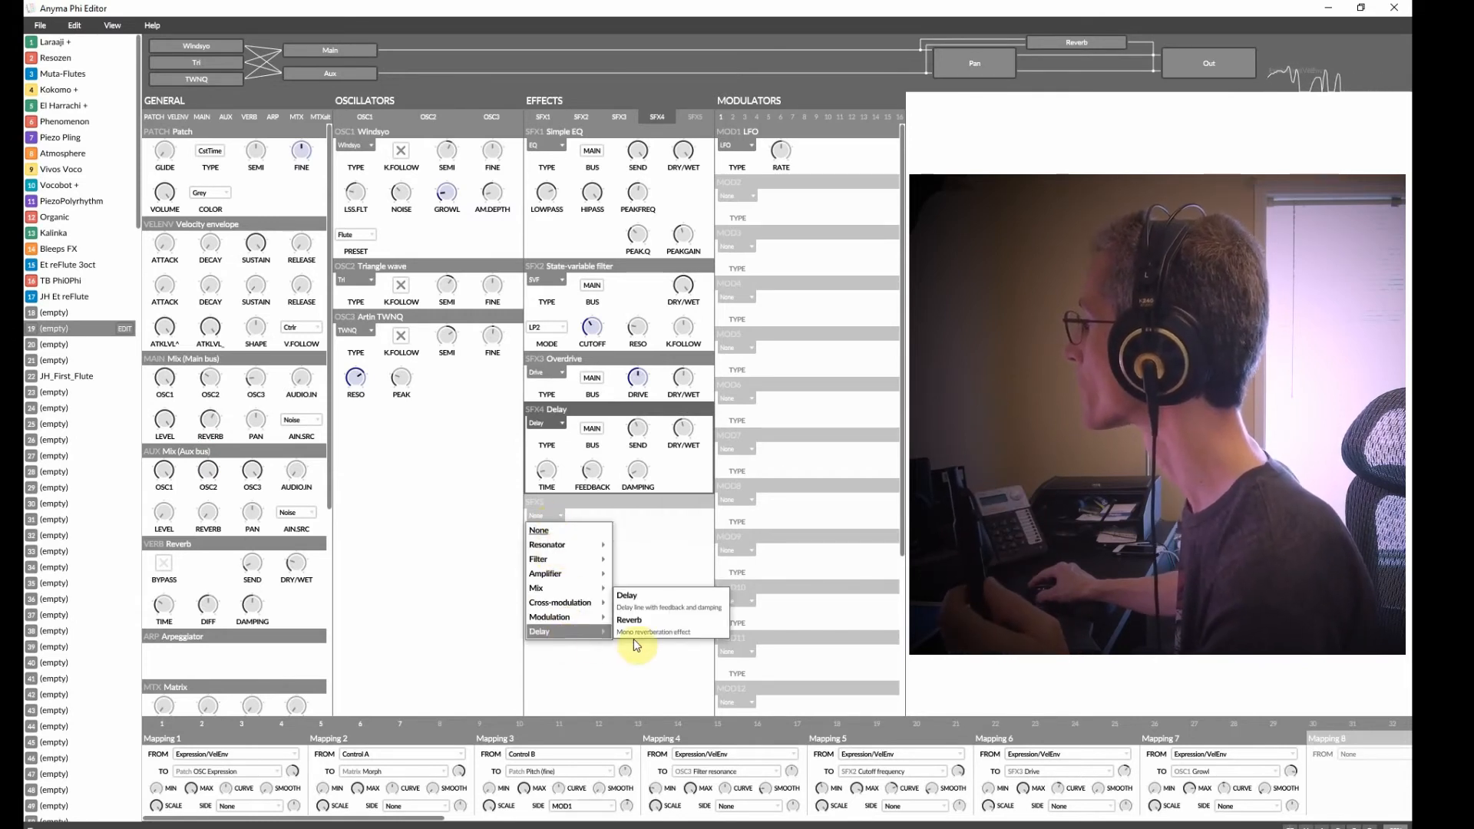
click(654, 629)
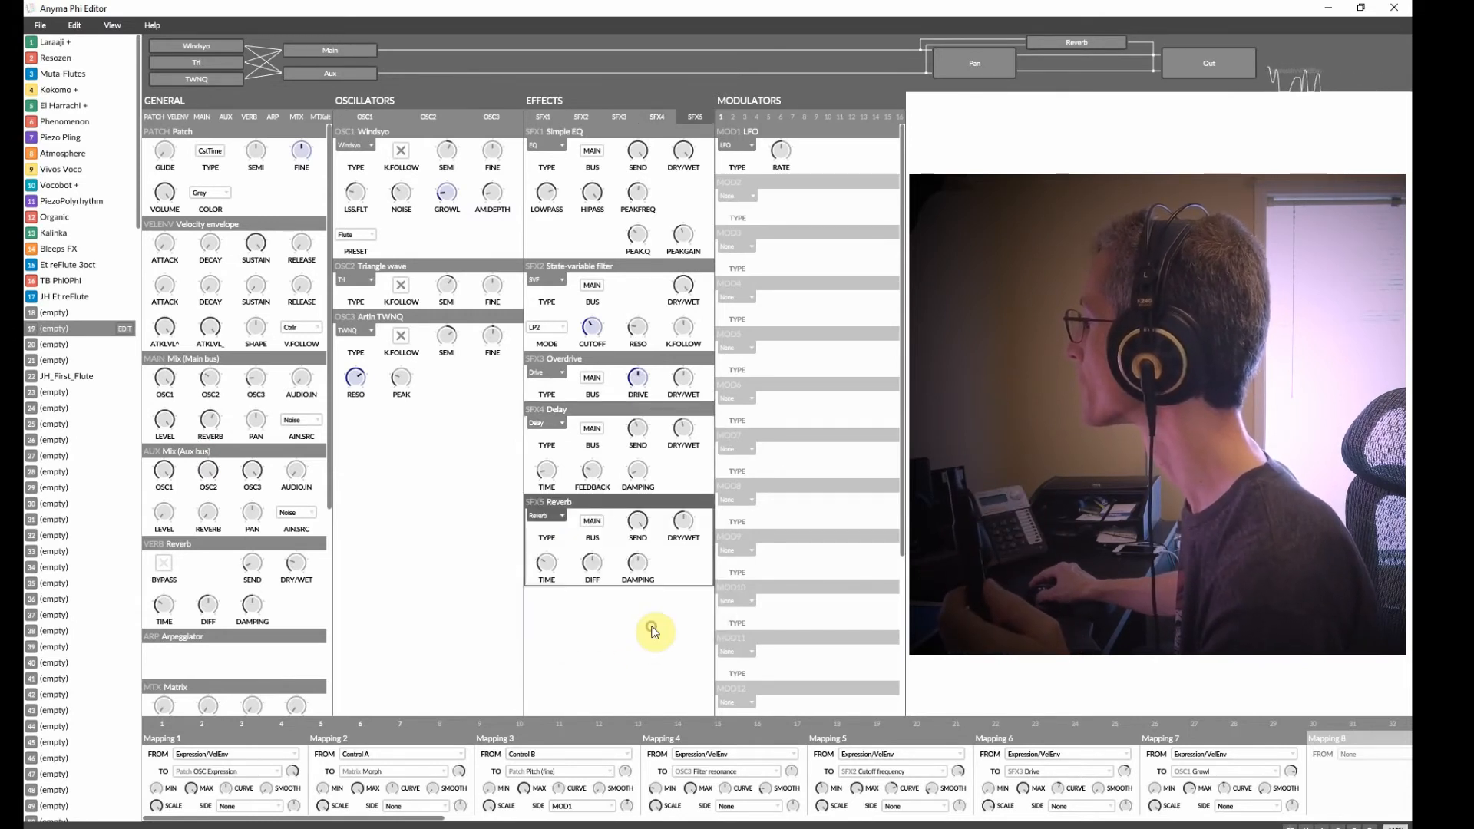
click(561, 517)
click(596, 652)
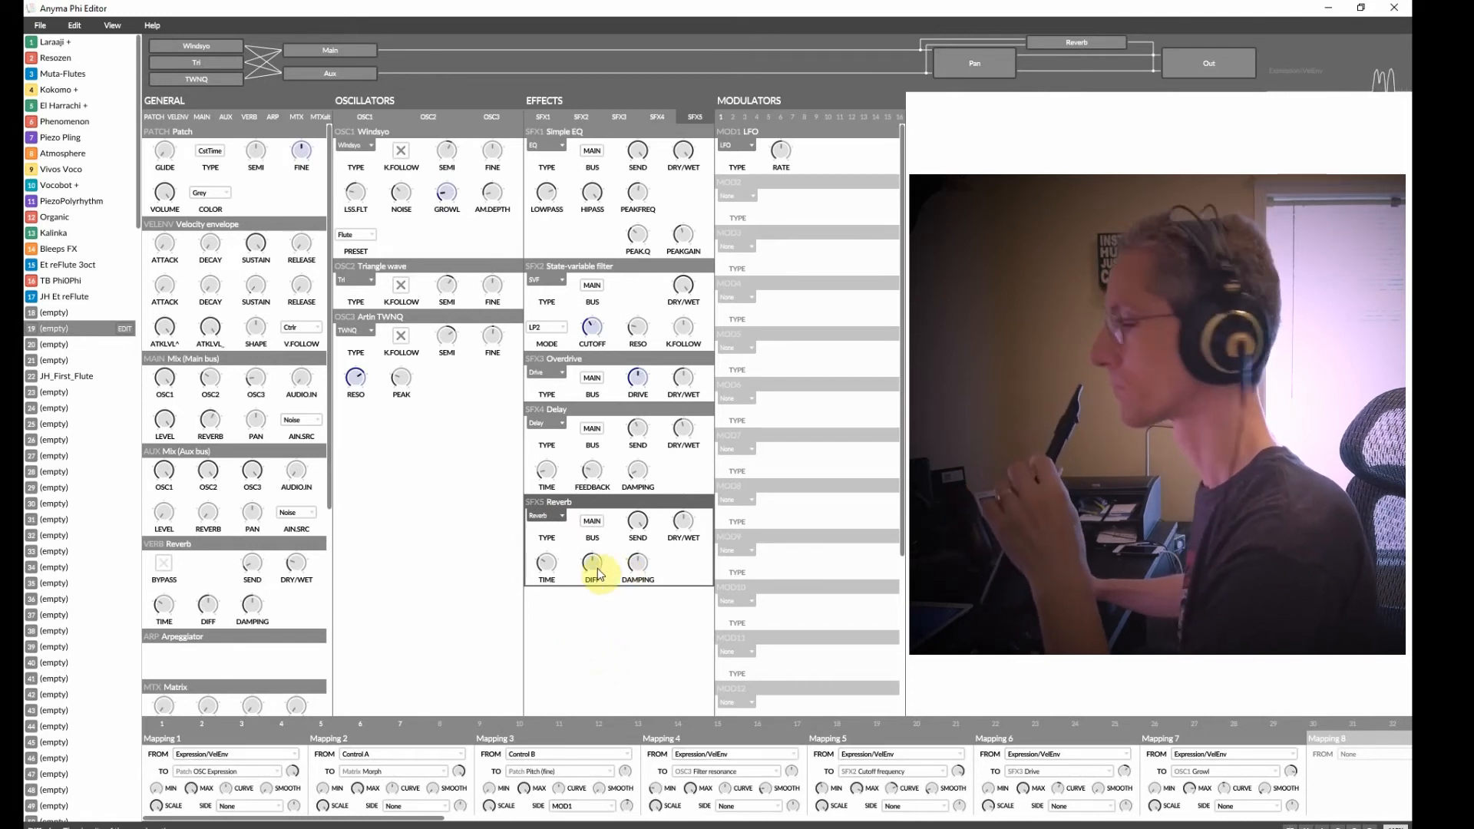
mouse_move(581, 575)
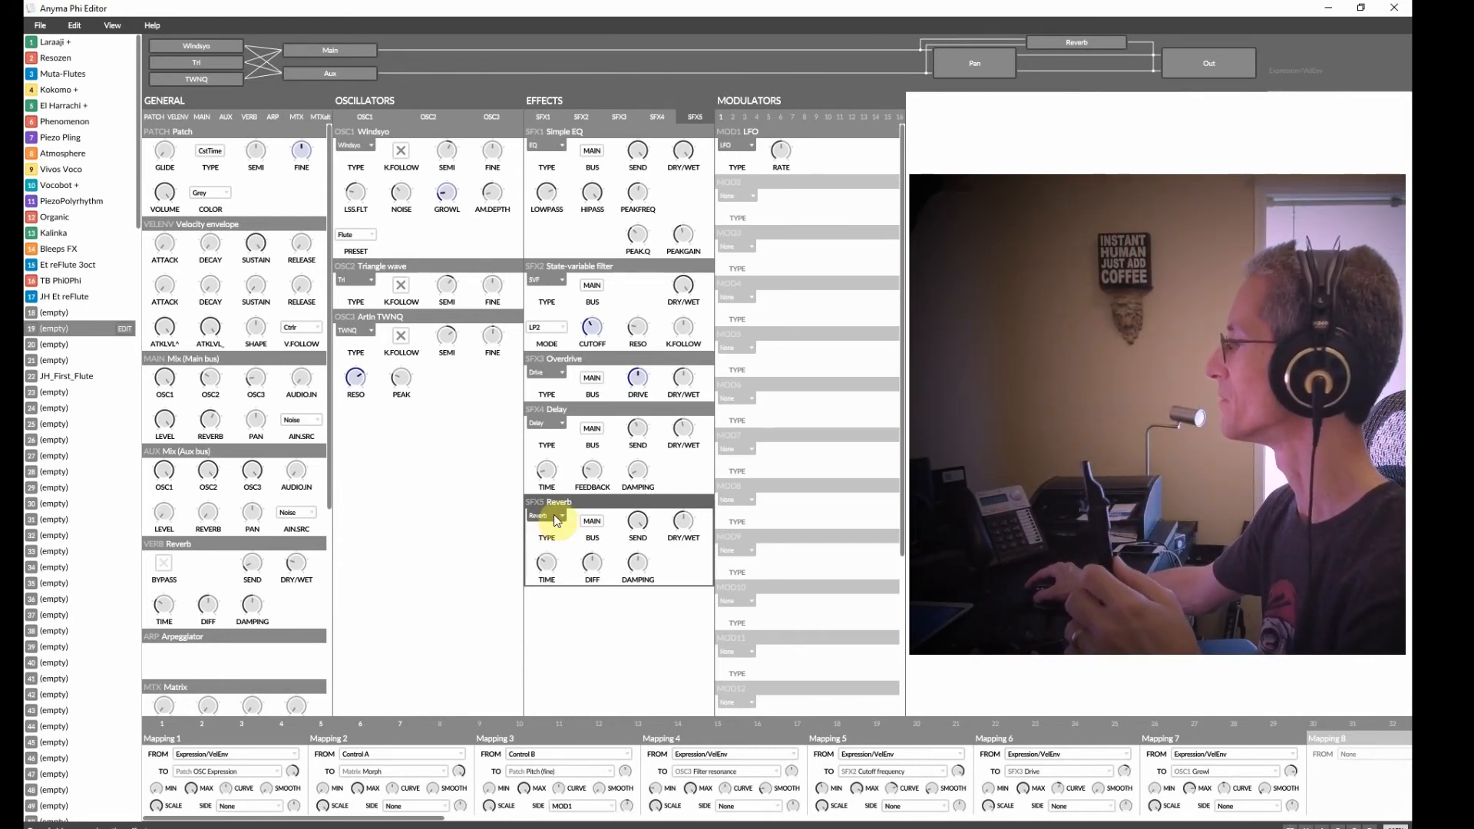
click(555, 515)
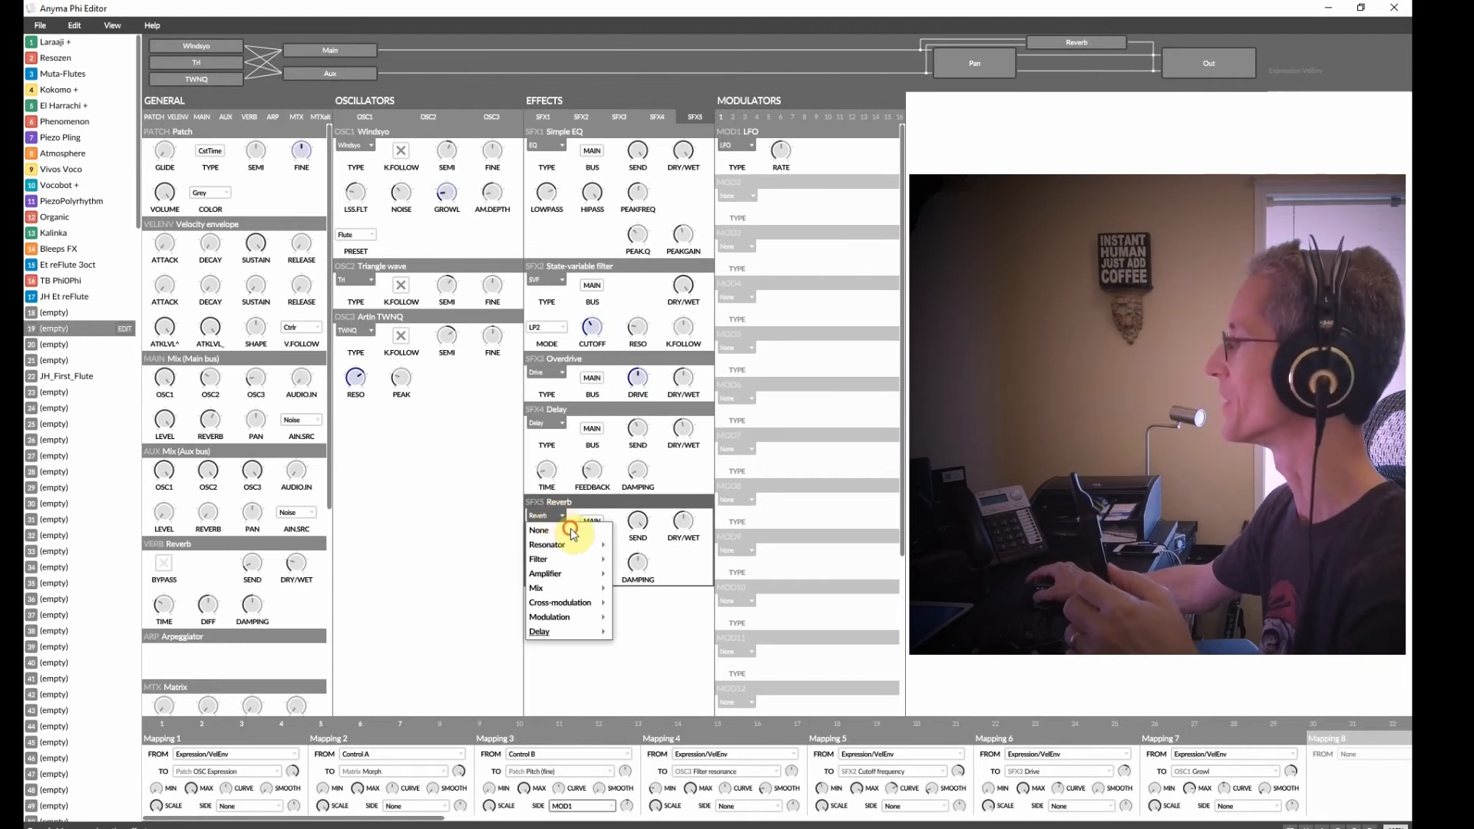
click(559, 528)
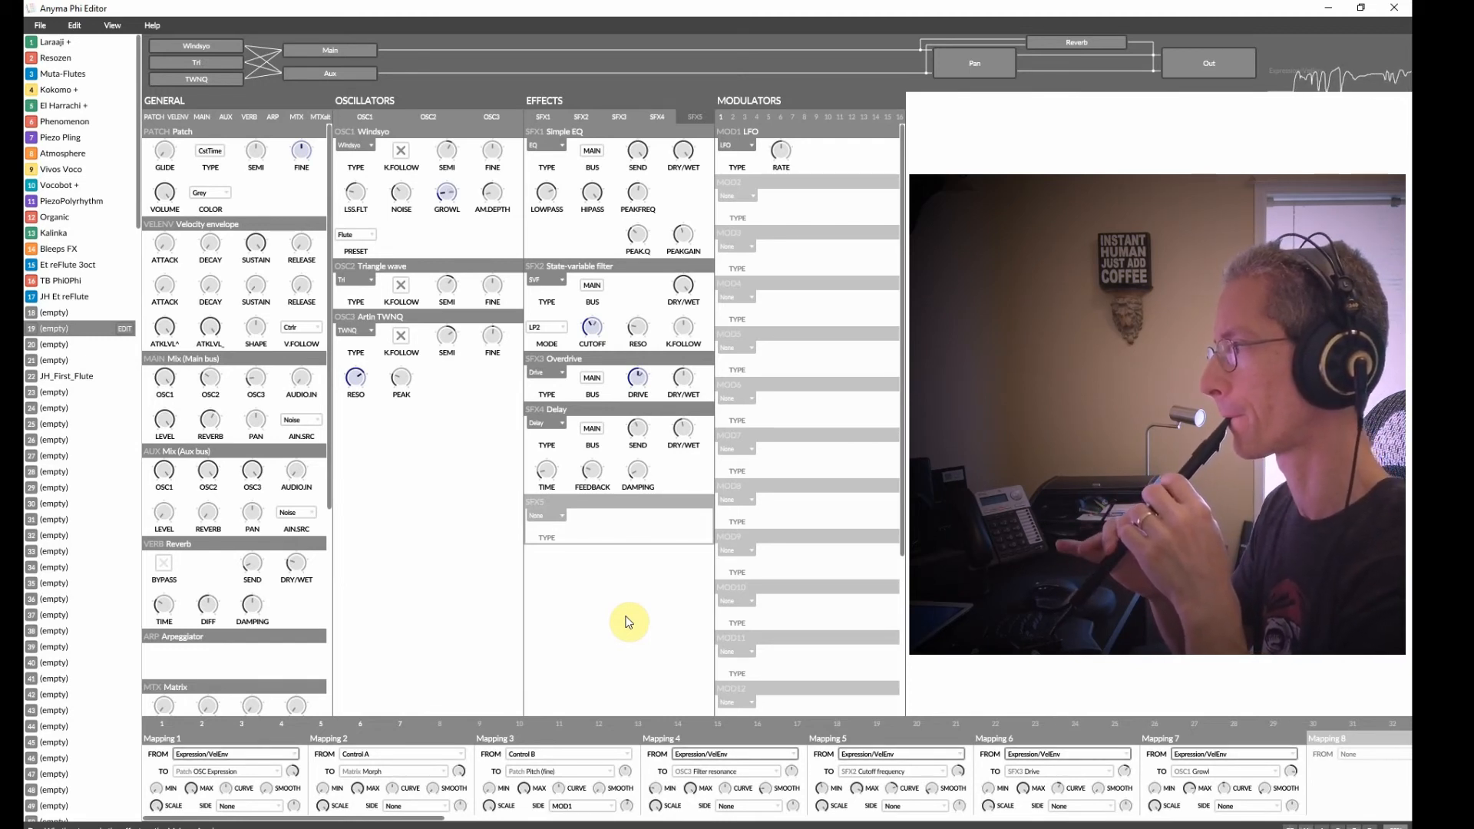
Adjust oscillator 2's level in the main mix.
mouse_move(444, 291)
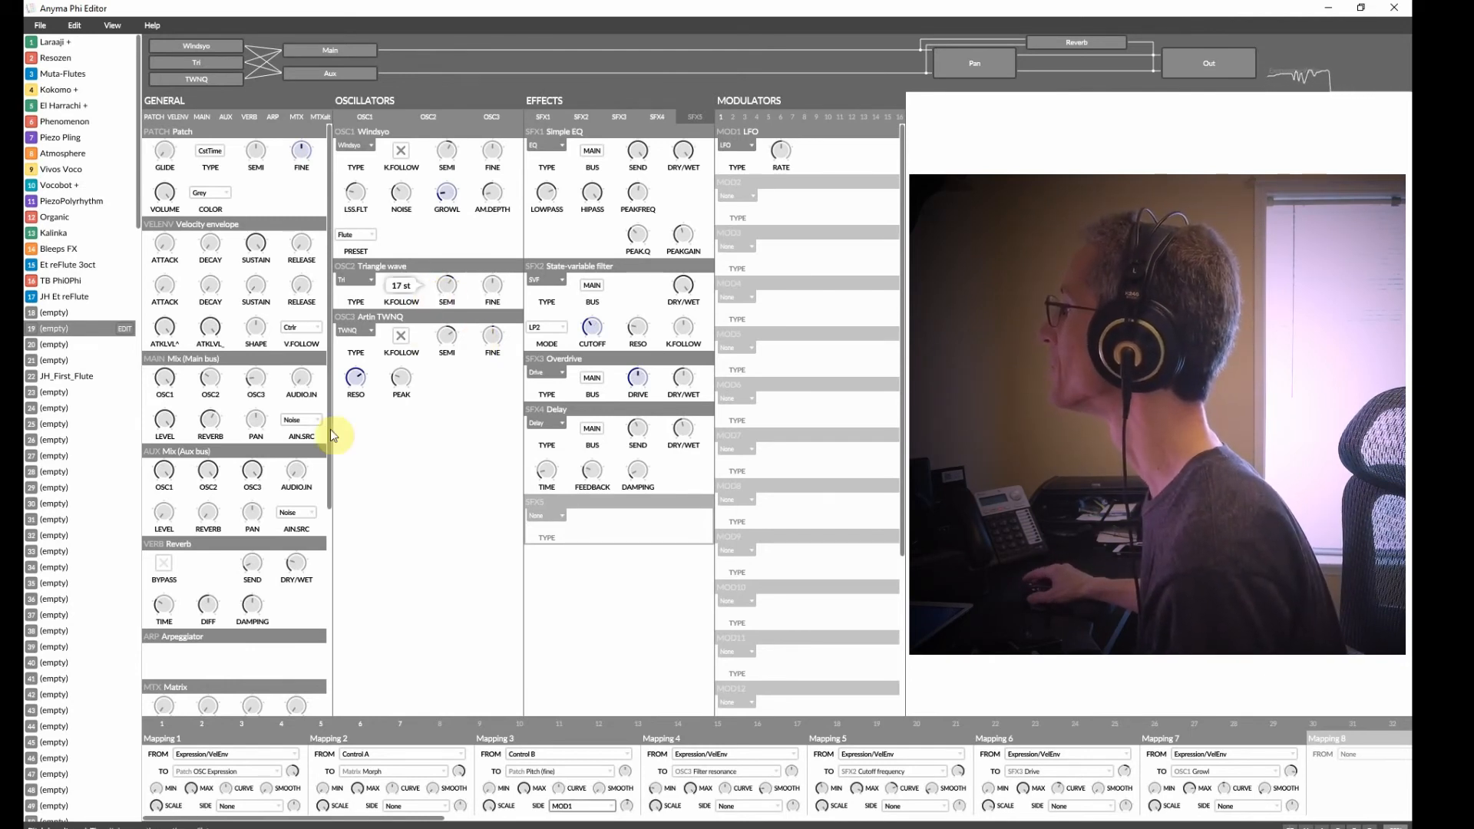
mouse_move(209, 386)
drag(210, 386, 214, 396)
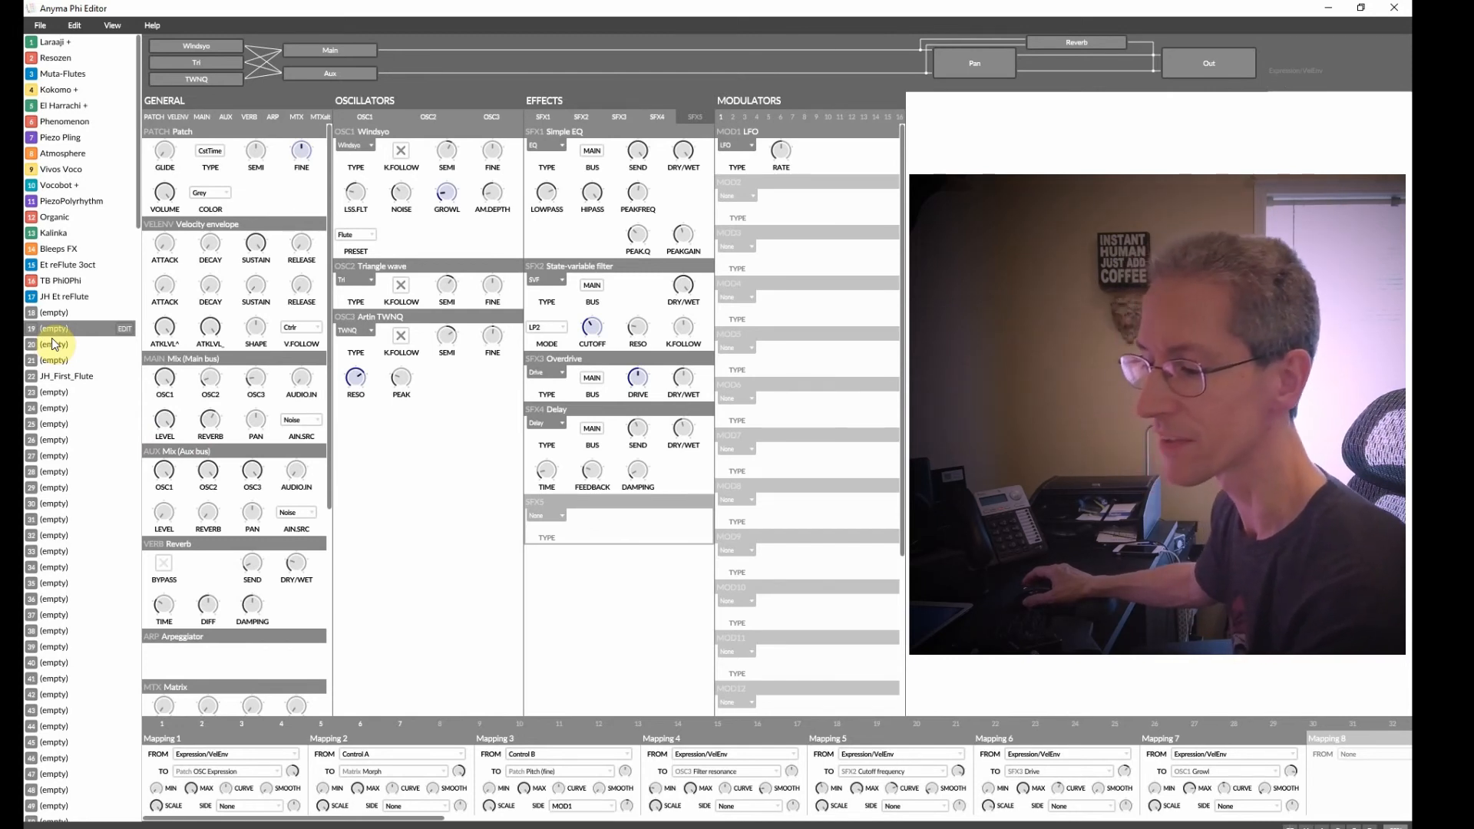
Save the patch to the device.
click(41, 24)
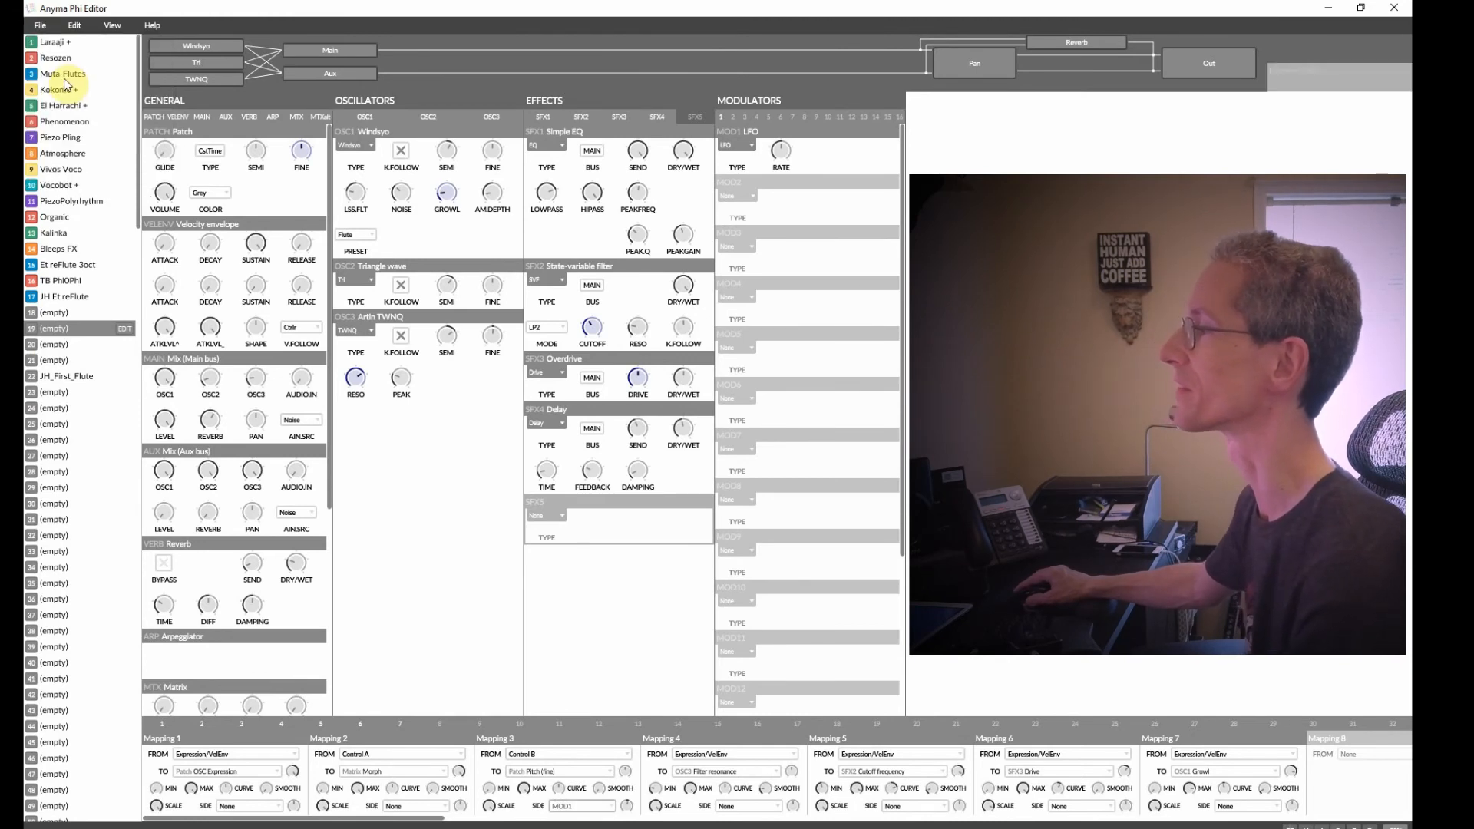
click(66, 80)
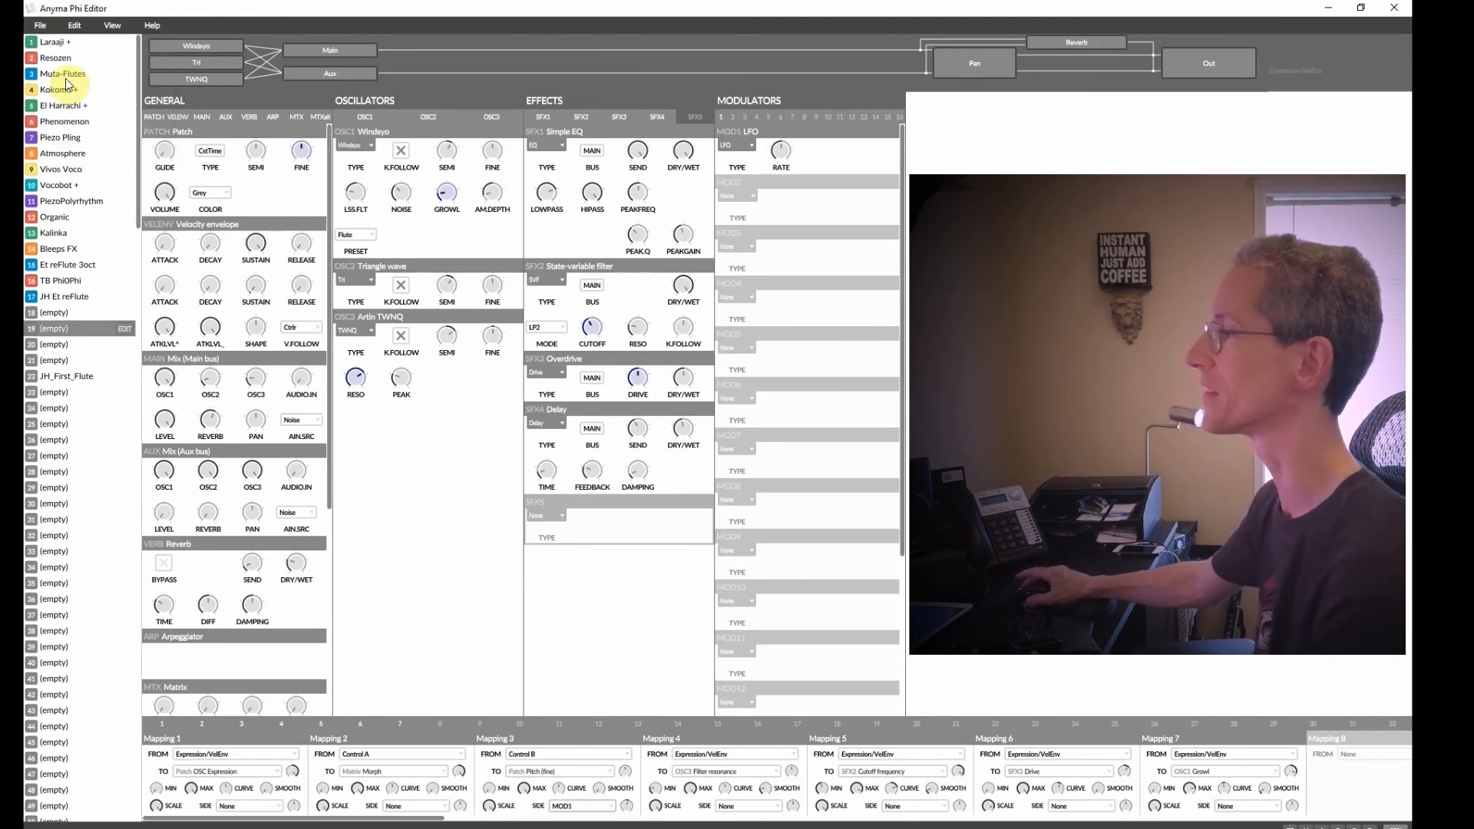
Rename patch 19 as JH Buzzy Flute.
right_click(50, 338)
click(88, 343)
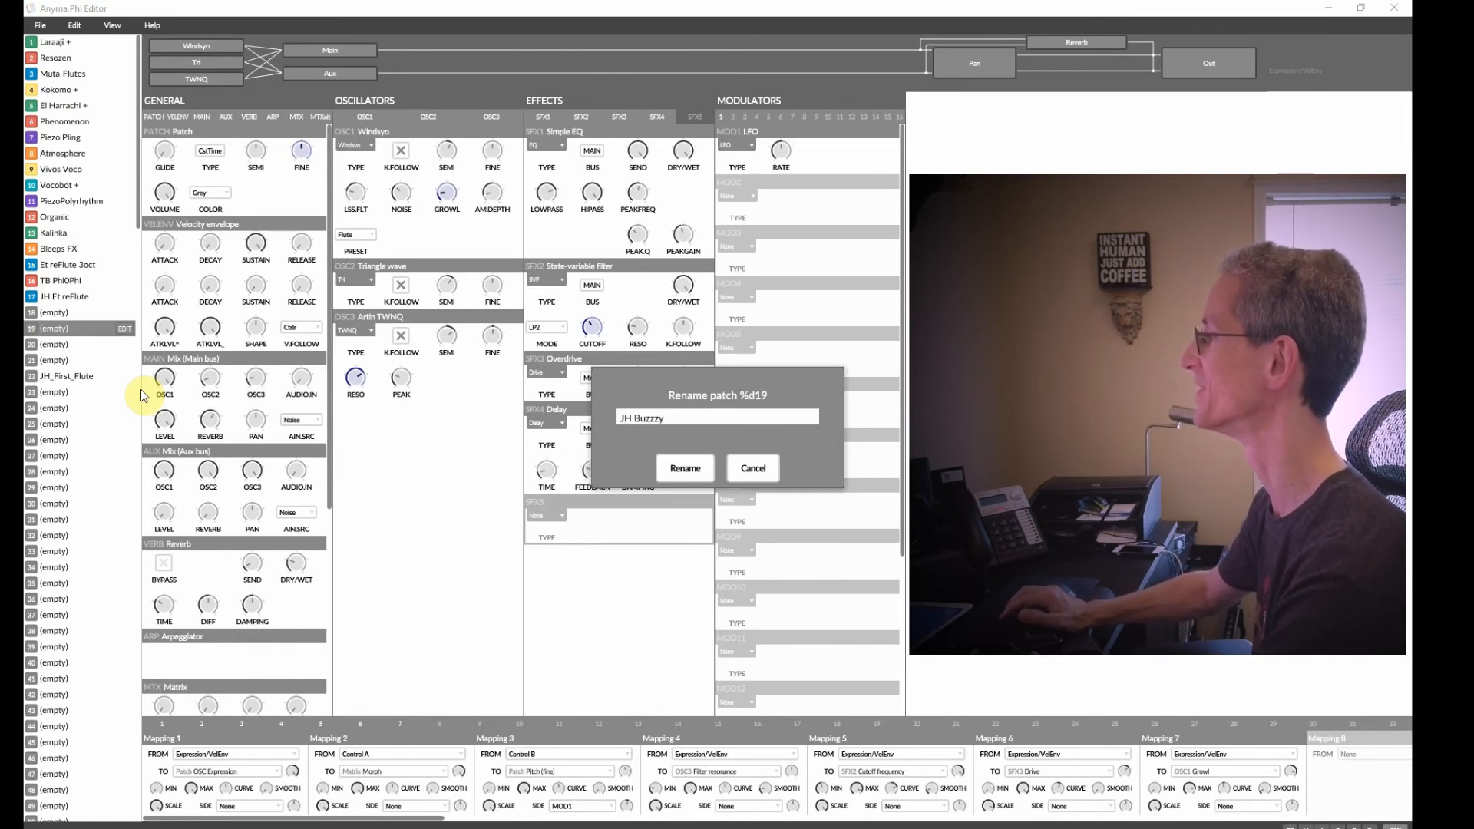
key(BackSpace)
key(BackSpace)
key(BackSpace)
text(zy Flute)
key(Return)
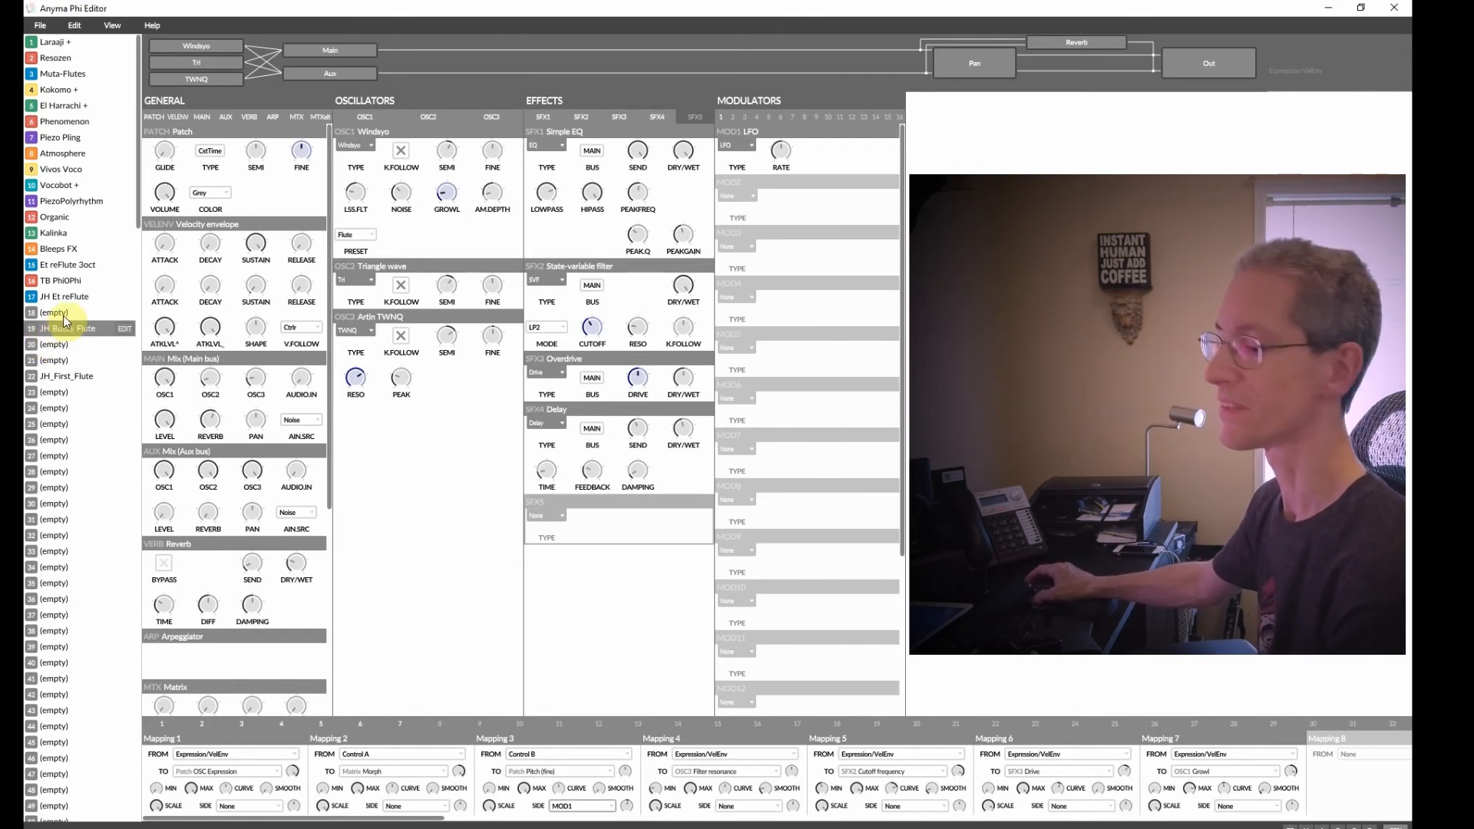
Save the renamed patch.
click(40, 25)
click(60, 83)
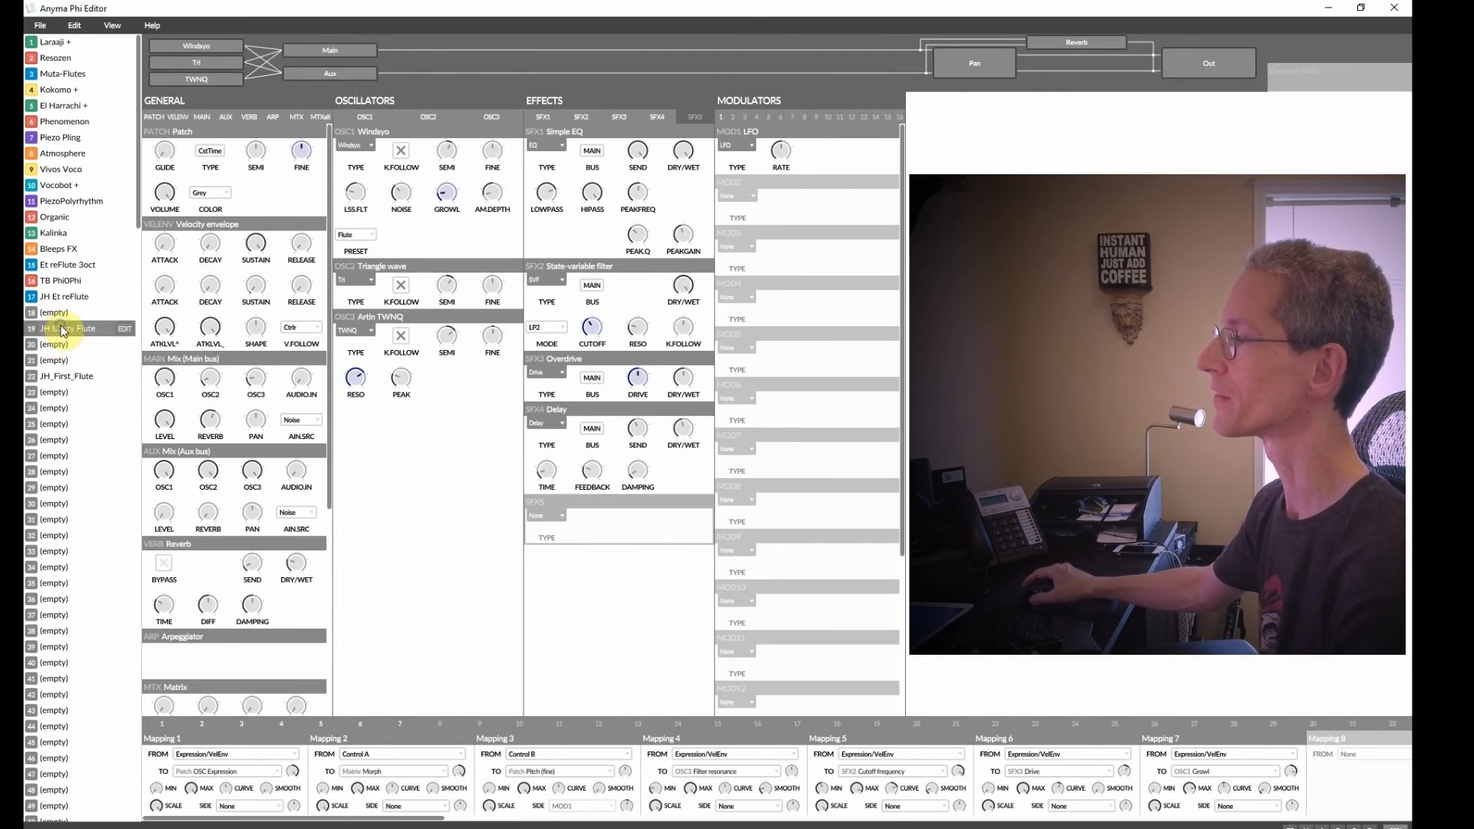
click(40, 26)
click(106, 27)
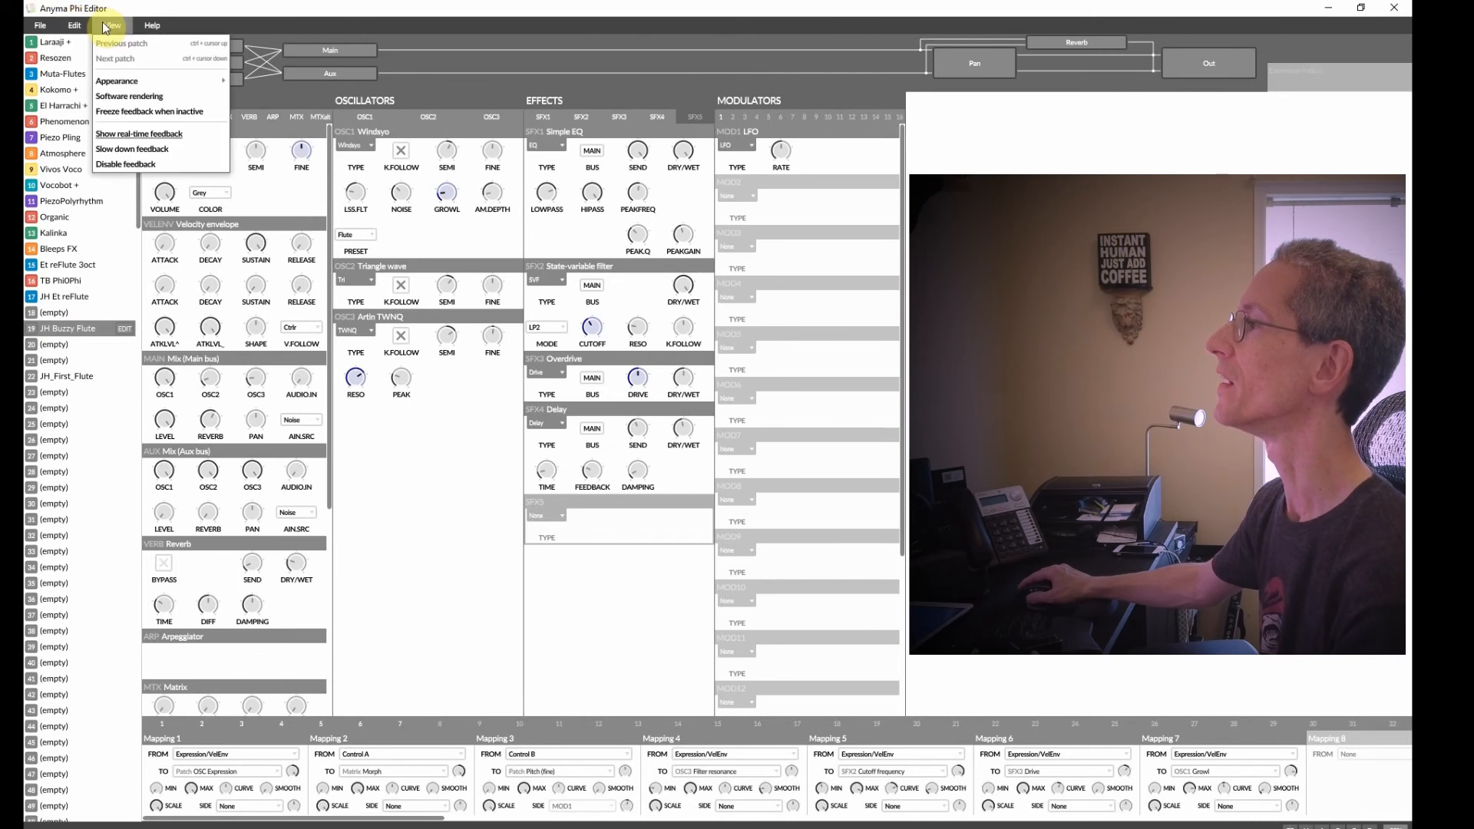
click(56, 317)
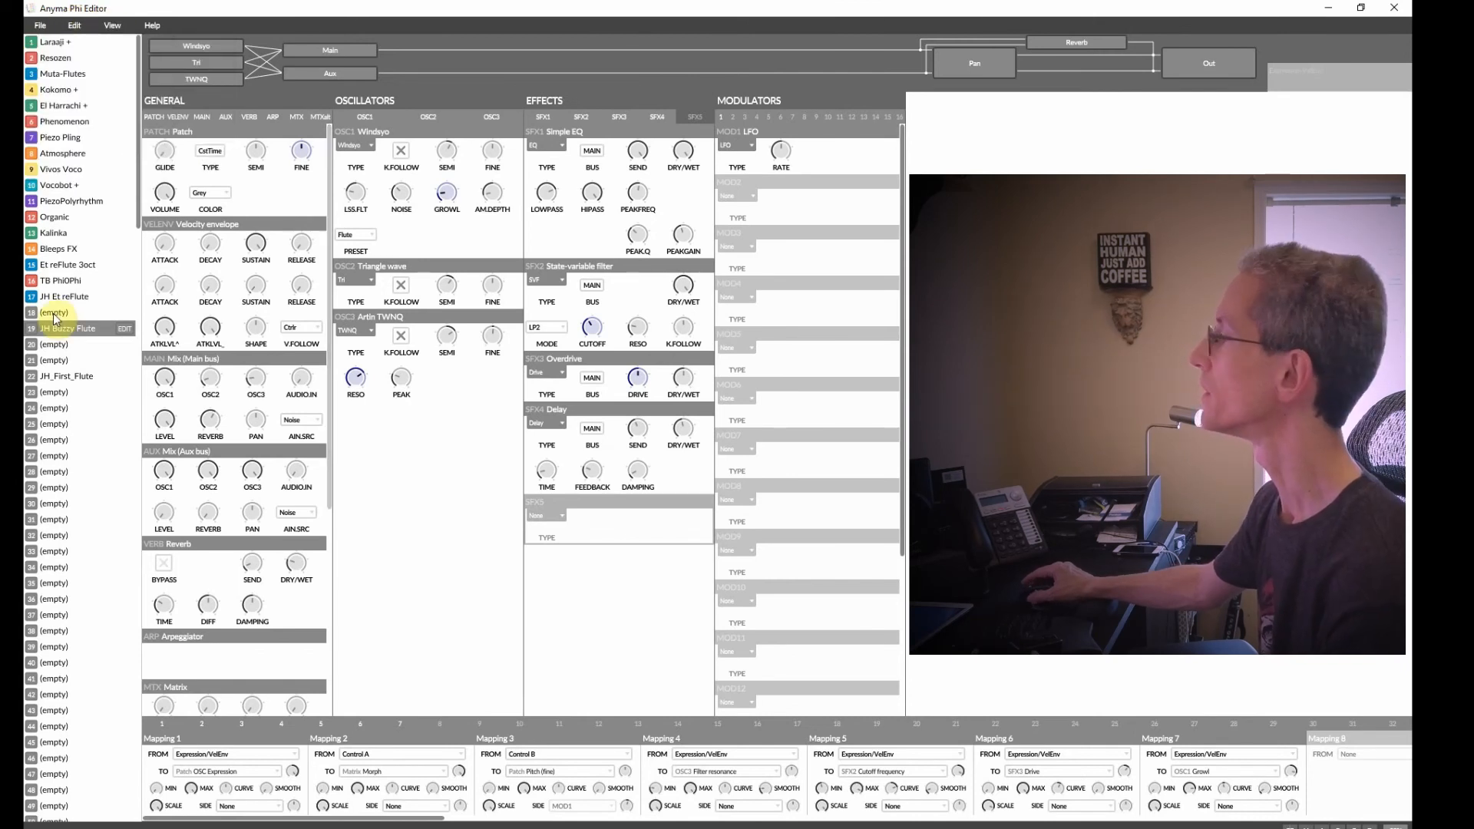
Disconnect the editor from the Anyma Phi and connect it again.
click(40, 26)
mouse_move(97, 34)
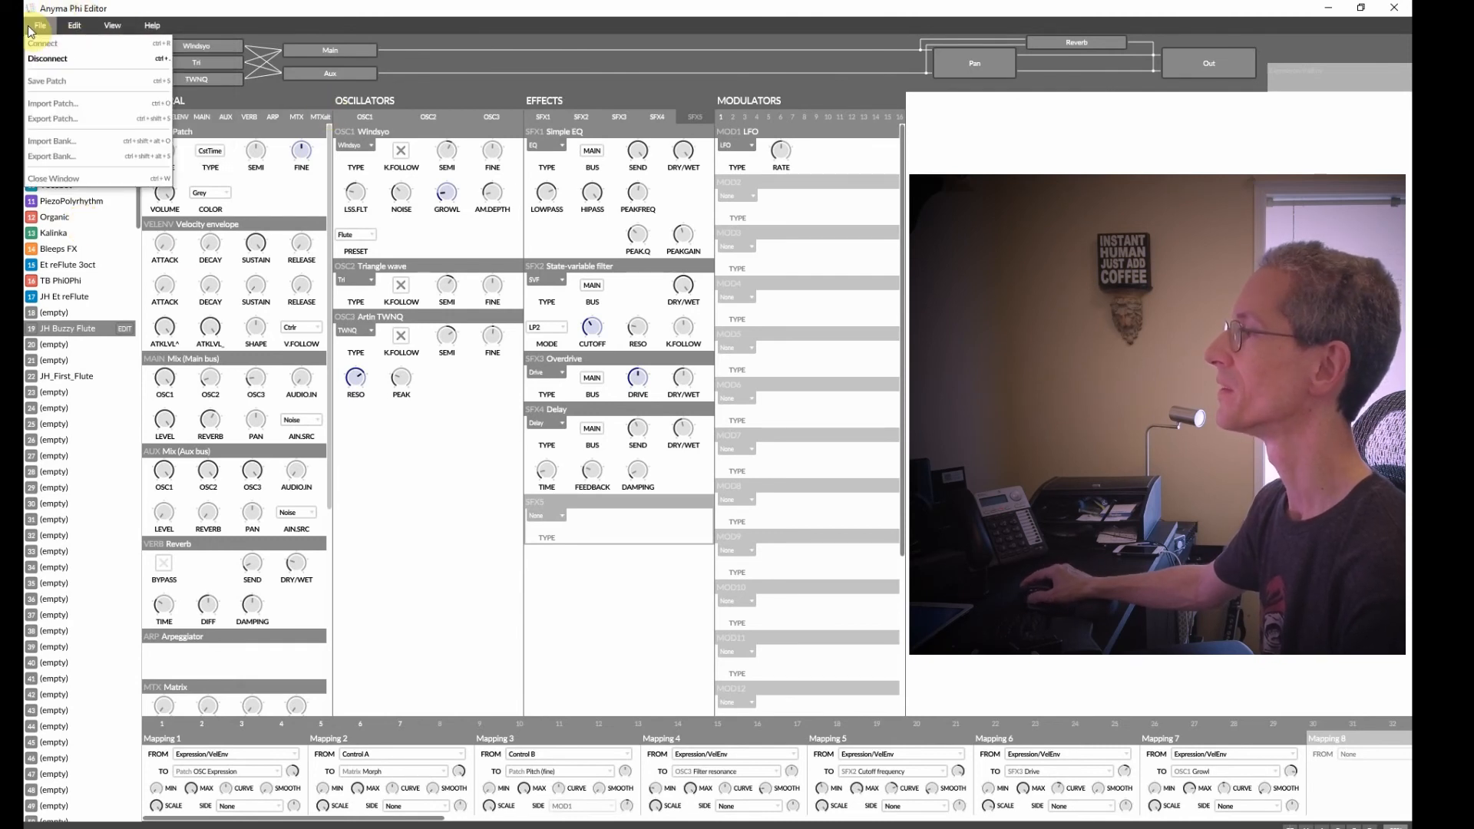
mouse_move(38, 25)
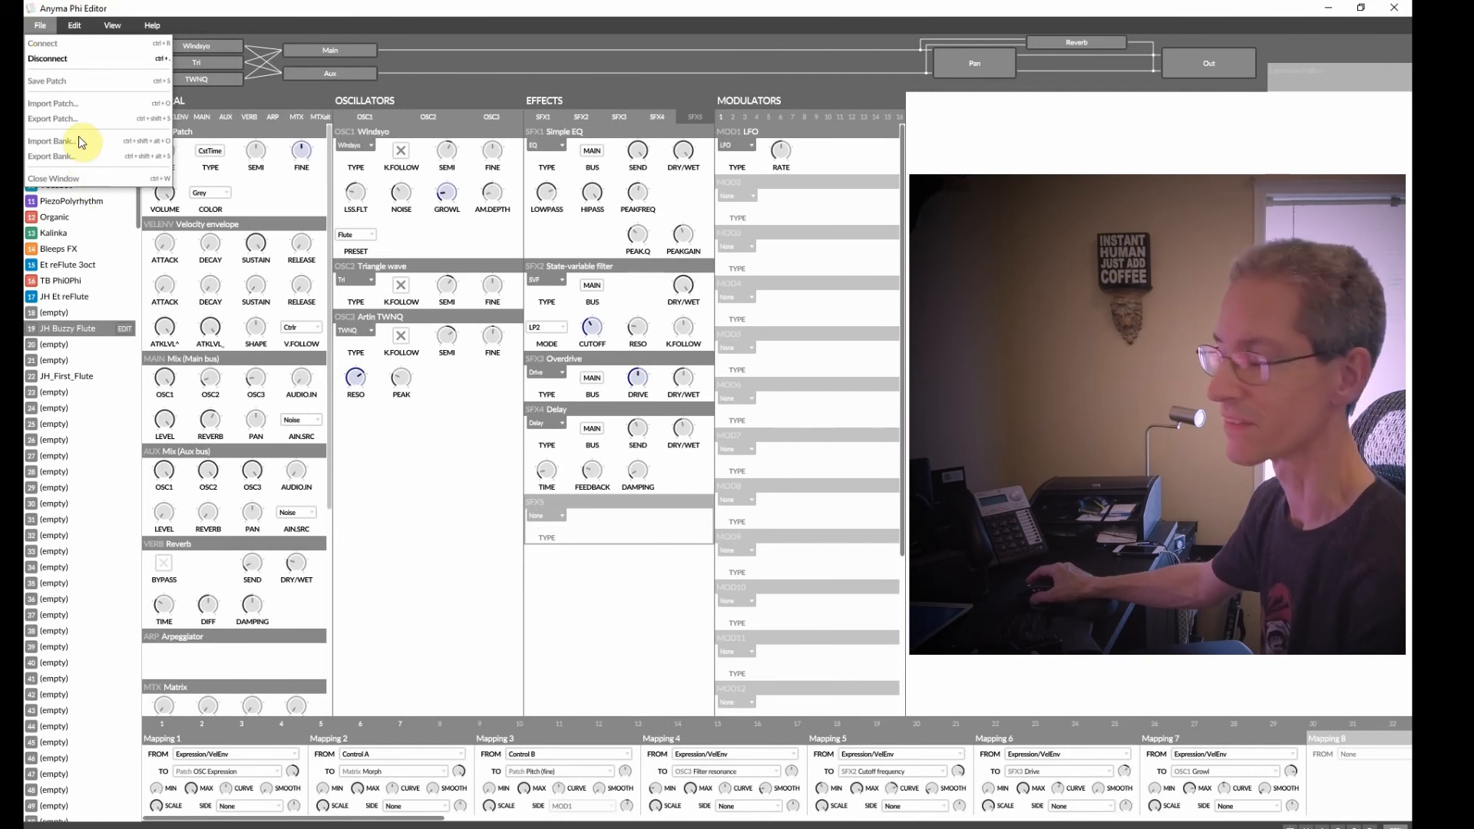
click(55, 61)
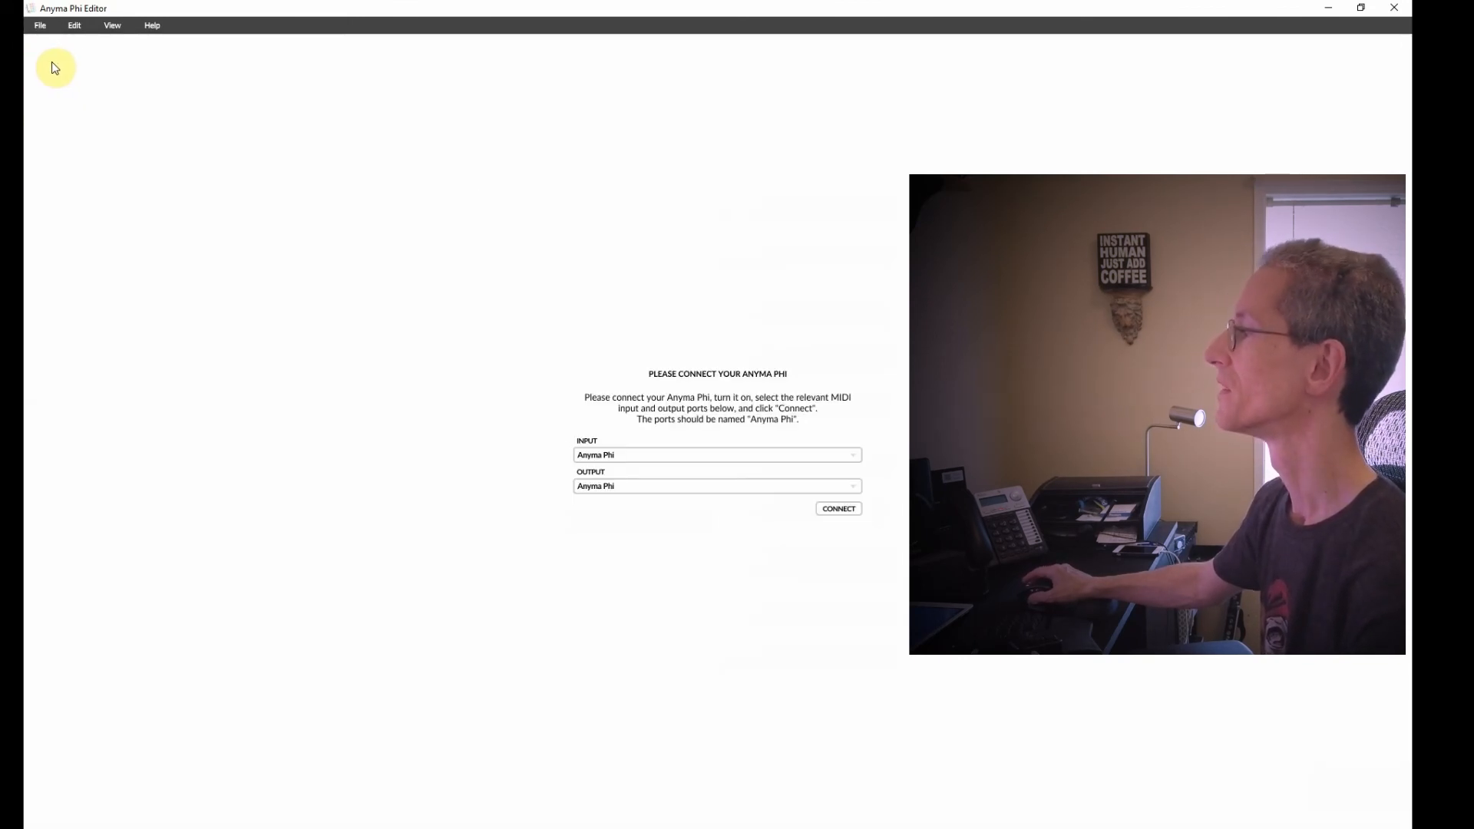
click(851, 513)
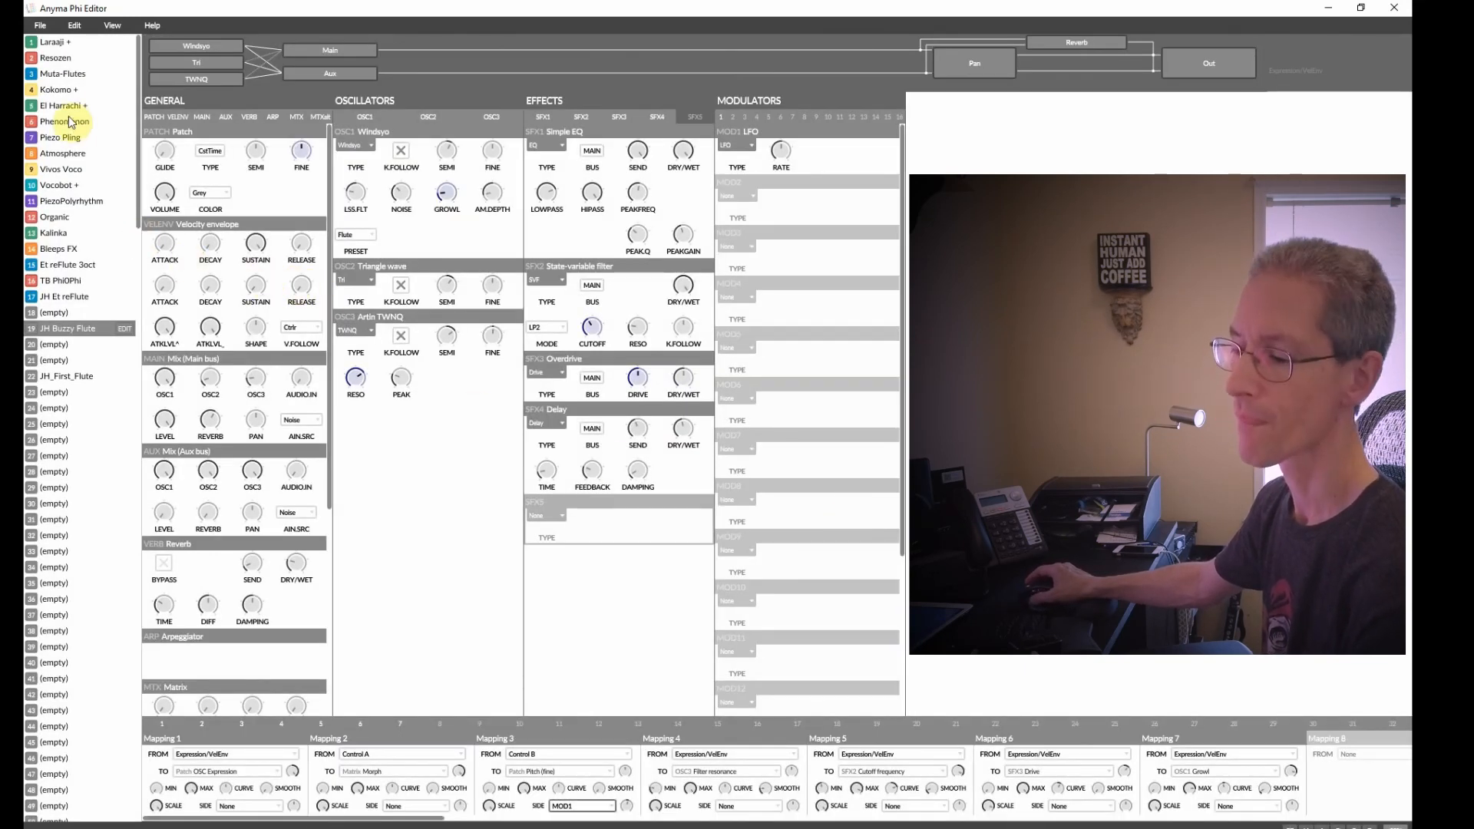
click(34, 28)
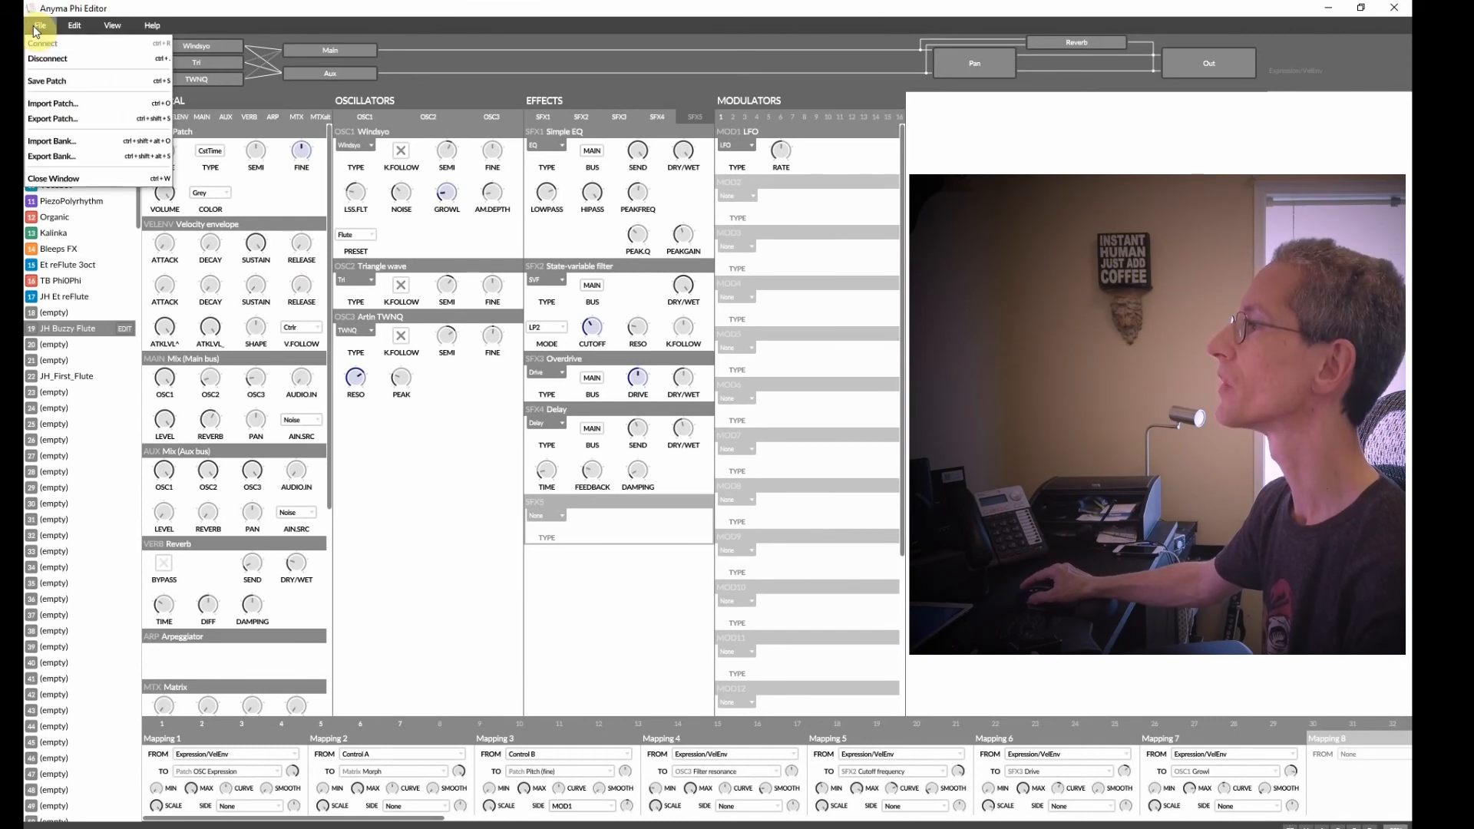
Export the current patch to a file named JH_Buzzy_Flute in the anymaphi-win folder.
click(70, 146)
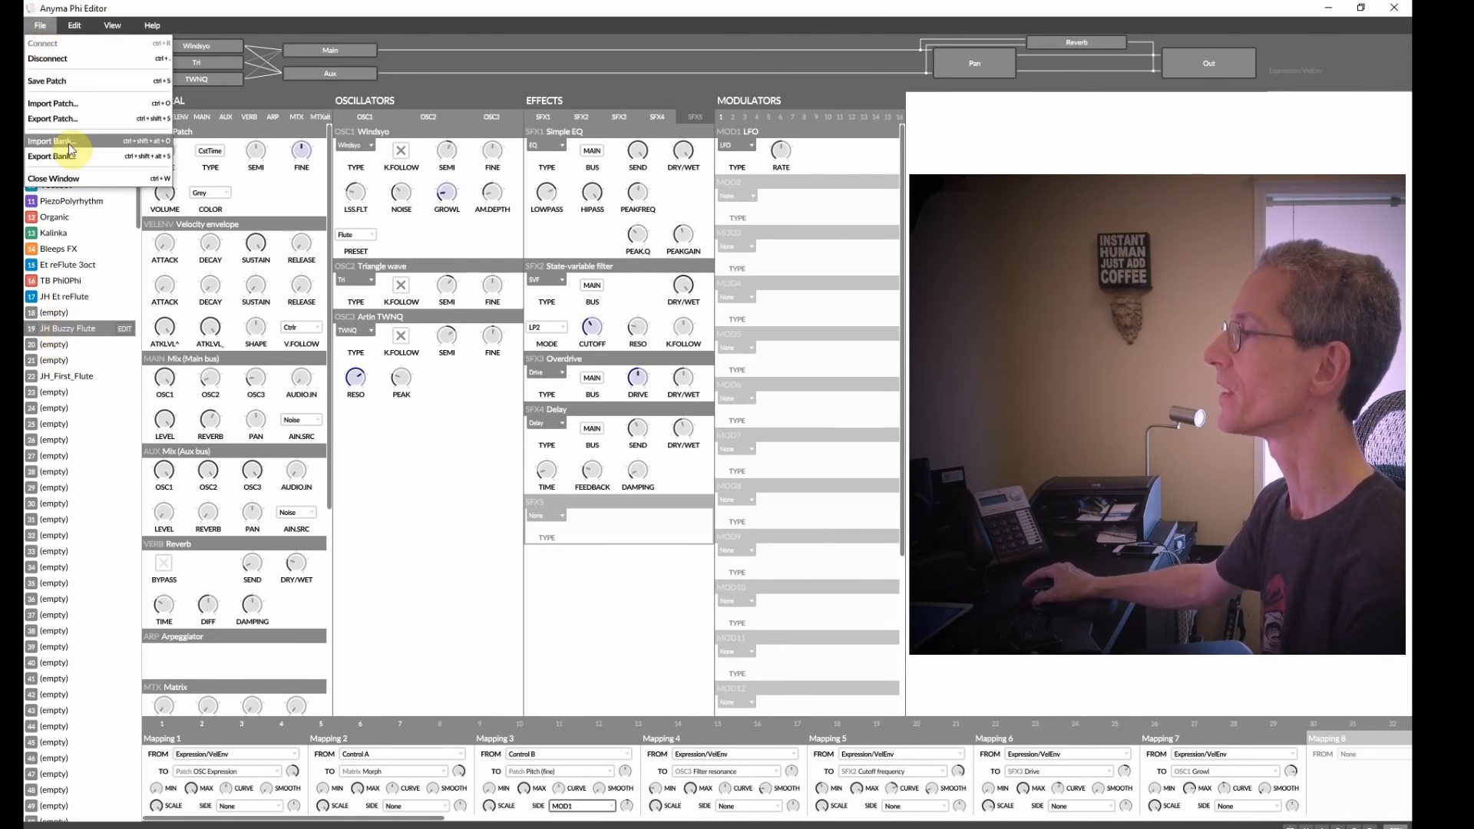
click(64, 119)
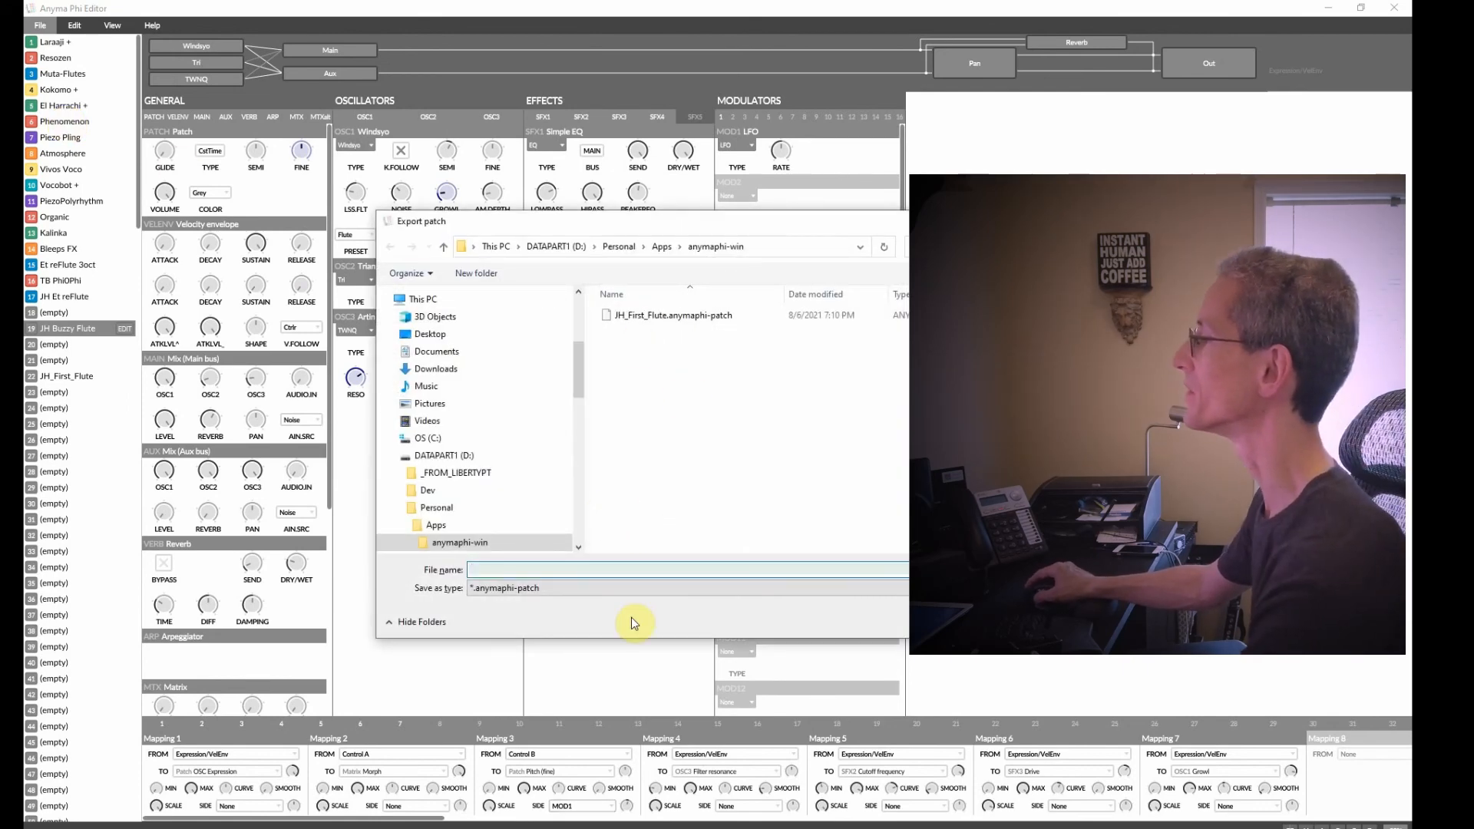
text(JH_)
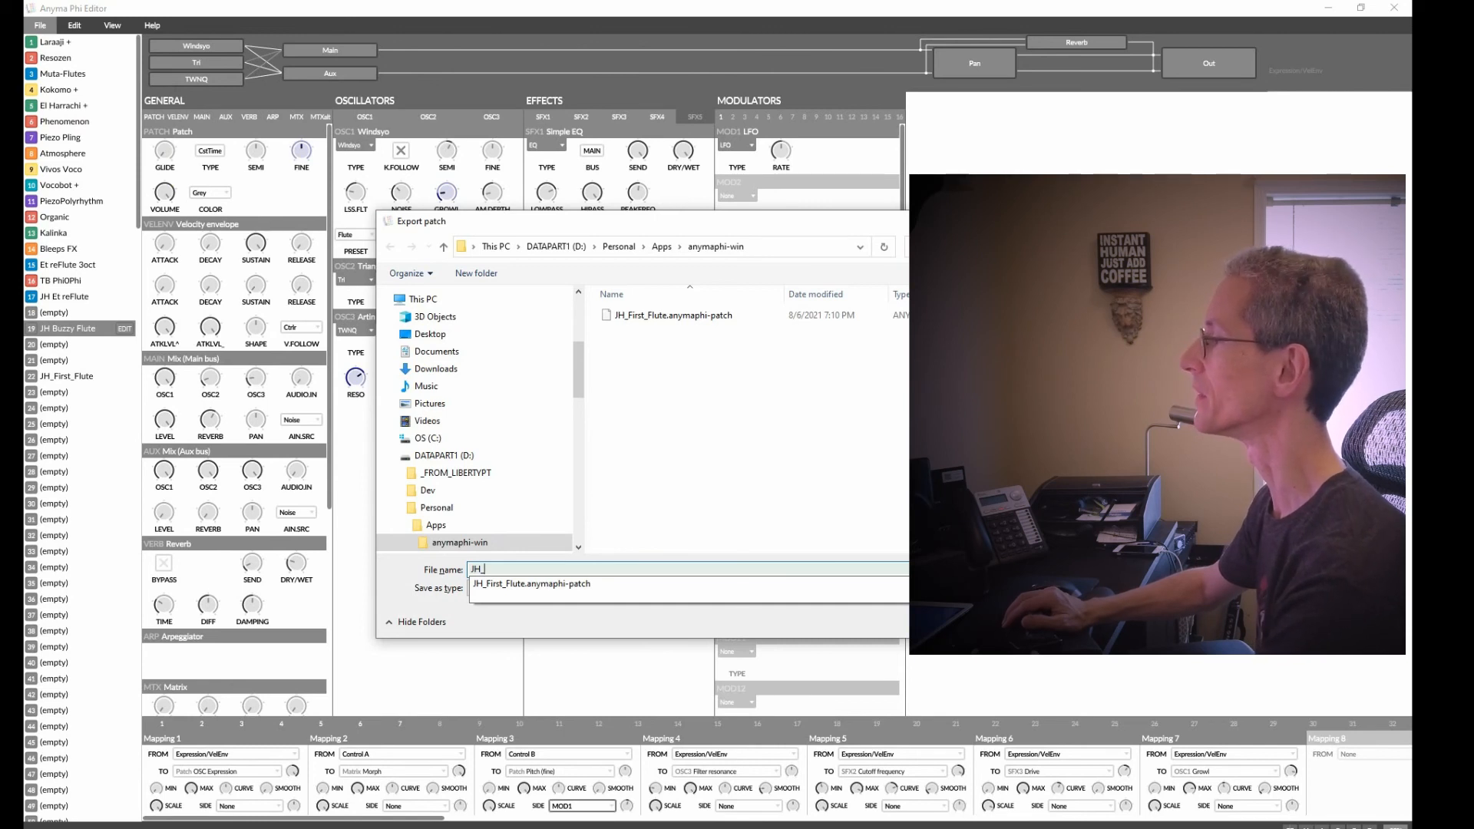
text(Buzzy)
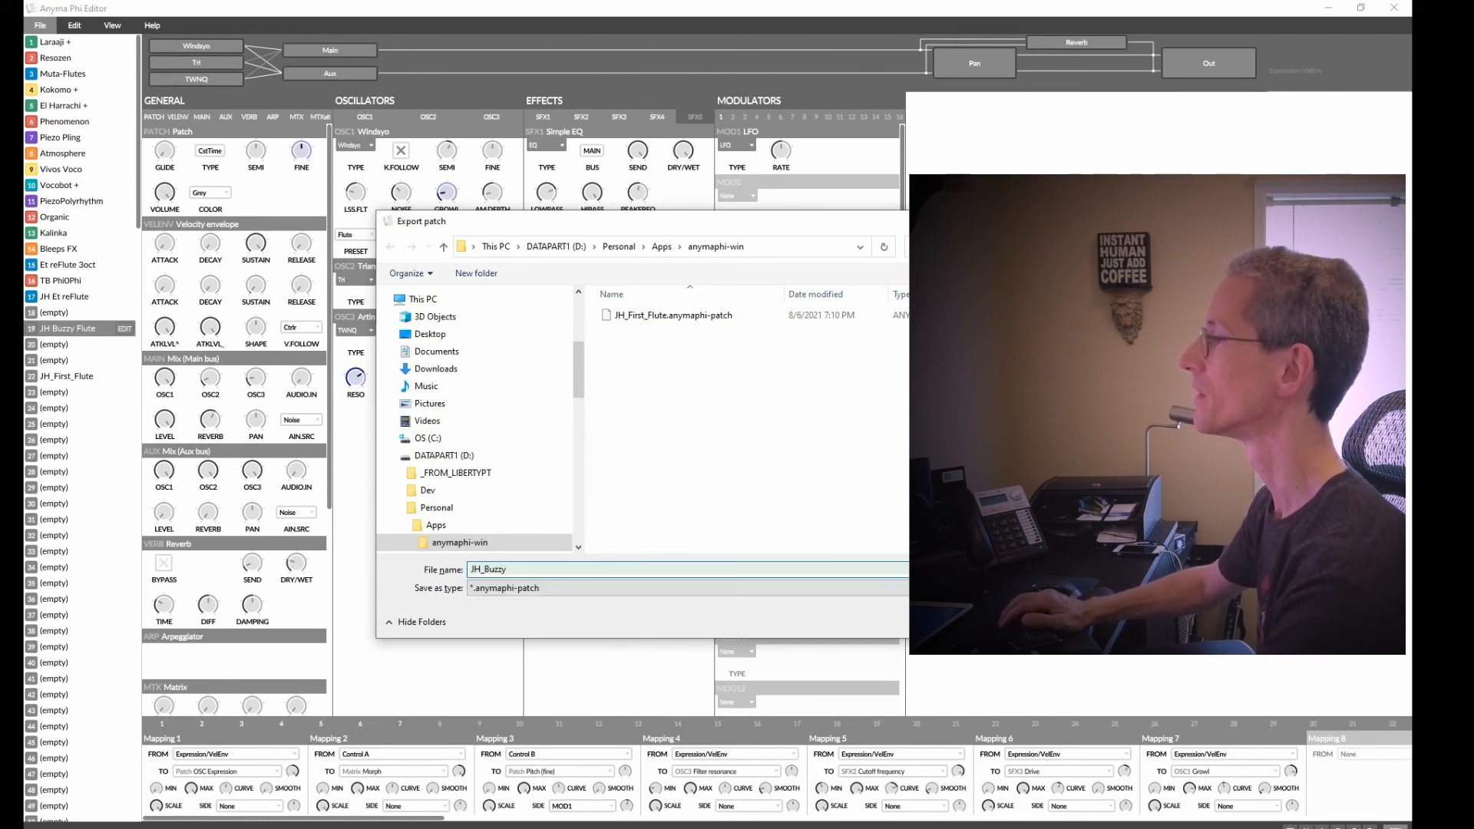
text(_Flute)
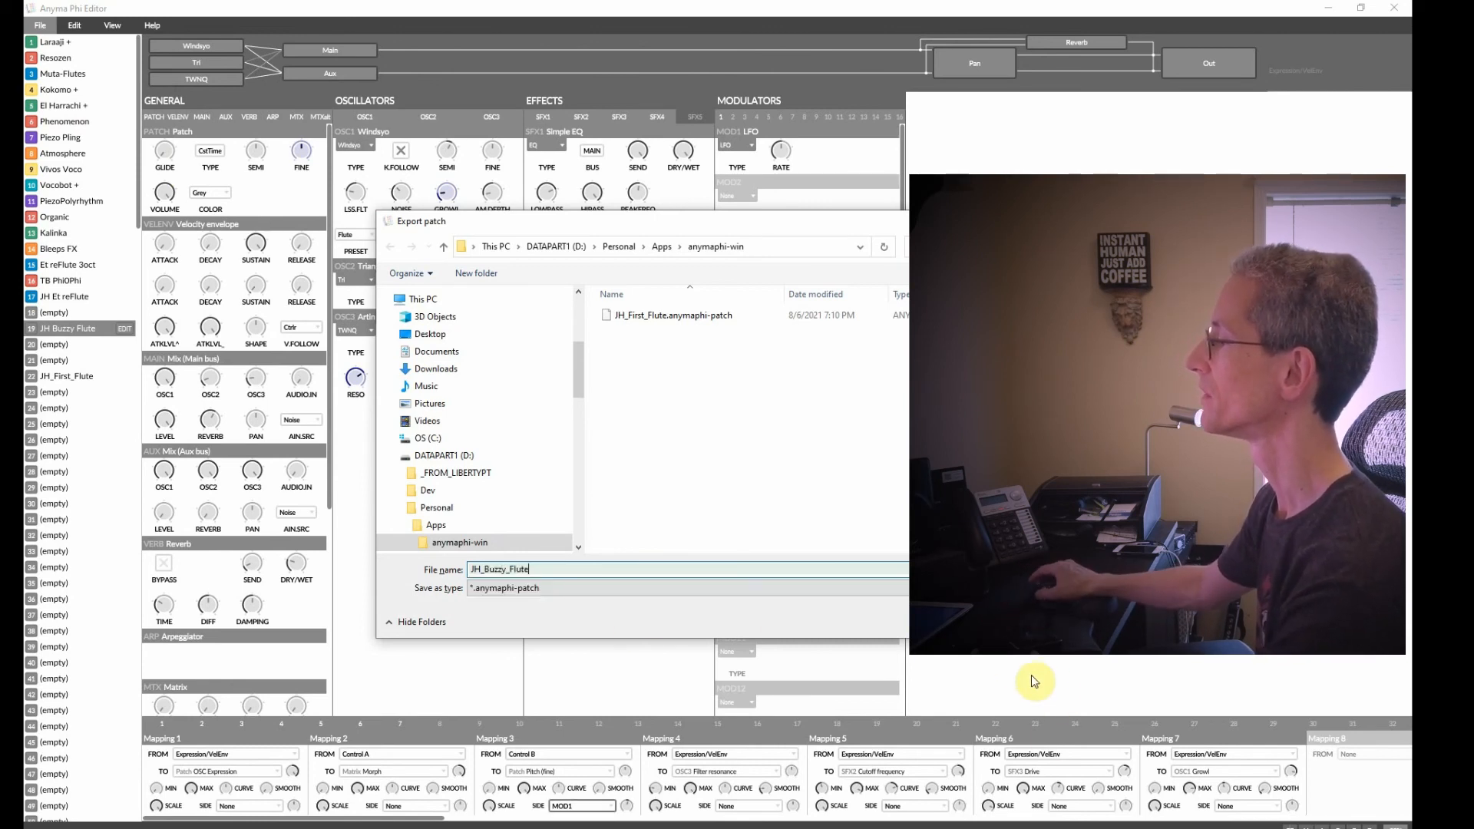
key(Return)
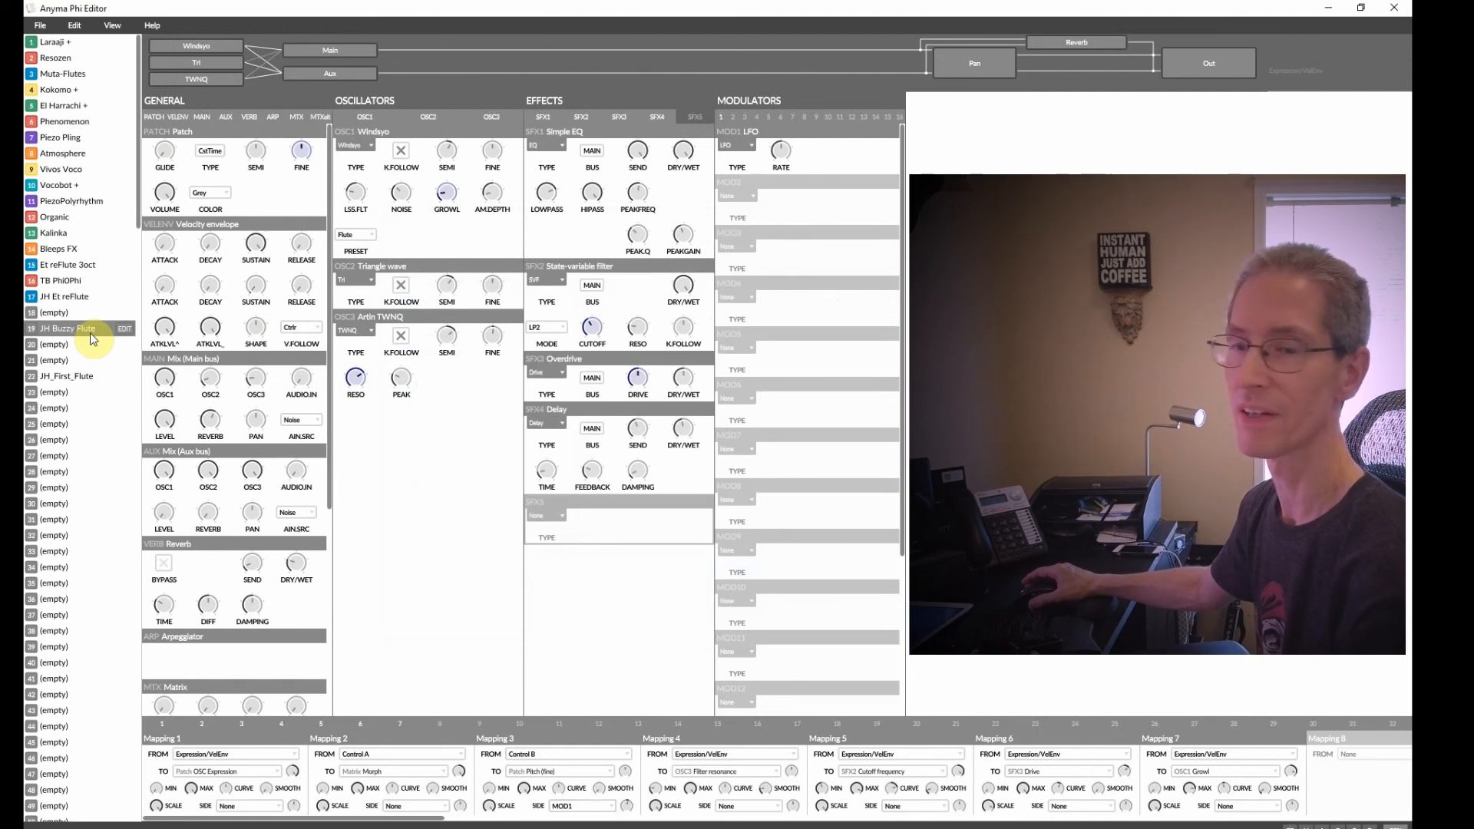
Select empty slot 23 and import the JH_Buzzy_Flute.anymaphi-patch file into it.
click(56, 393)
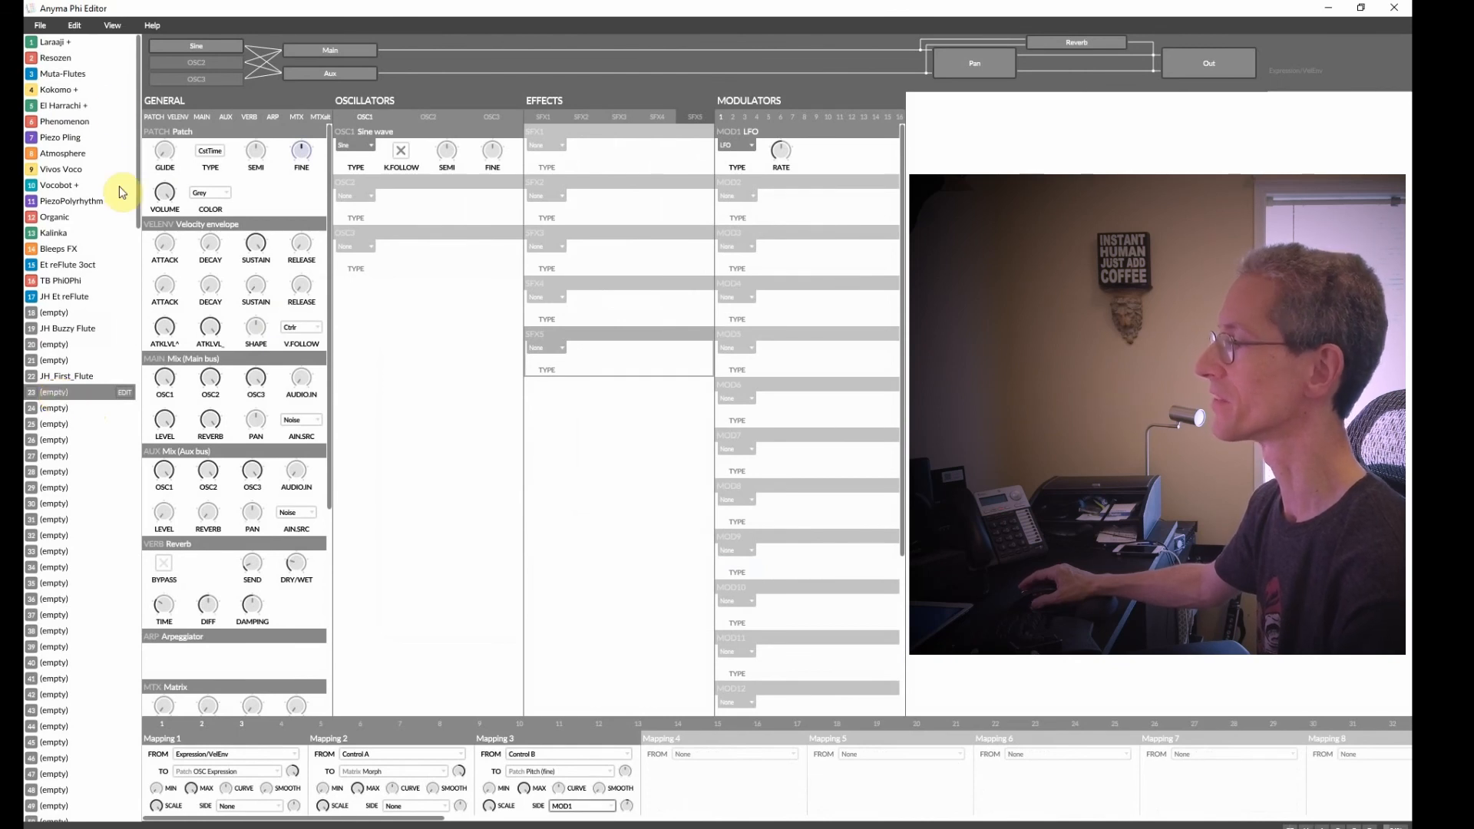
click(40, 25)
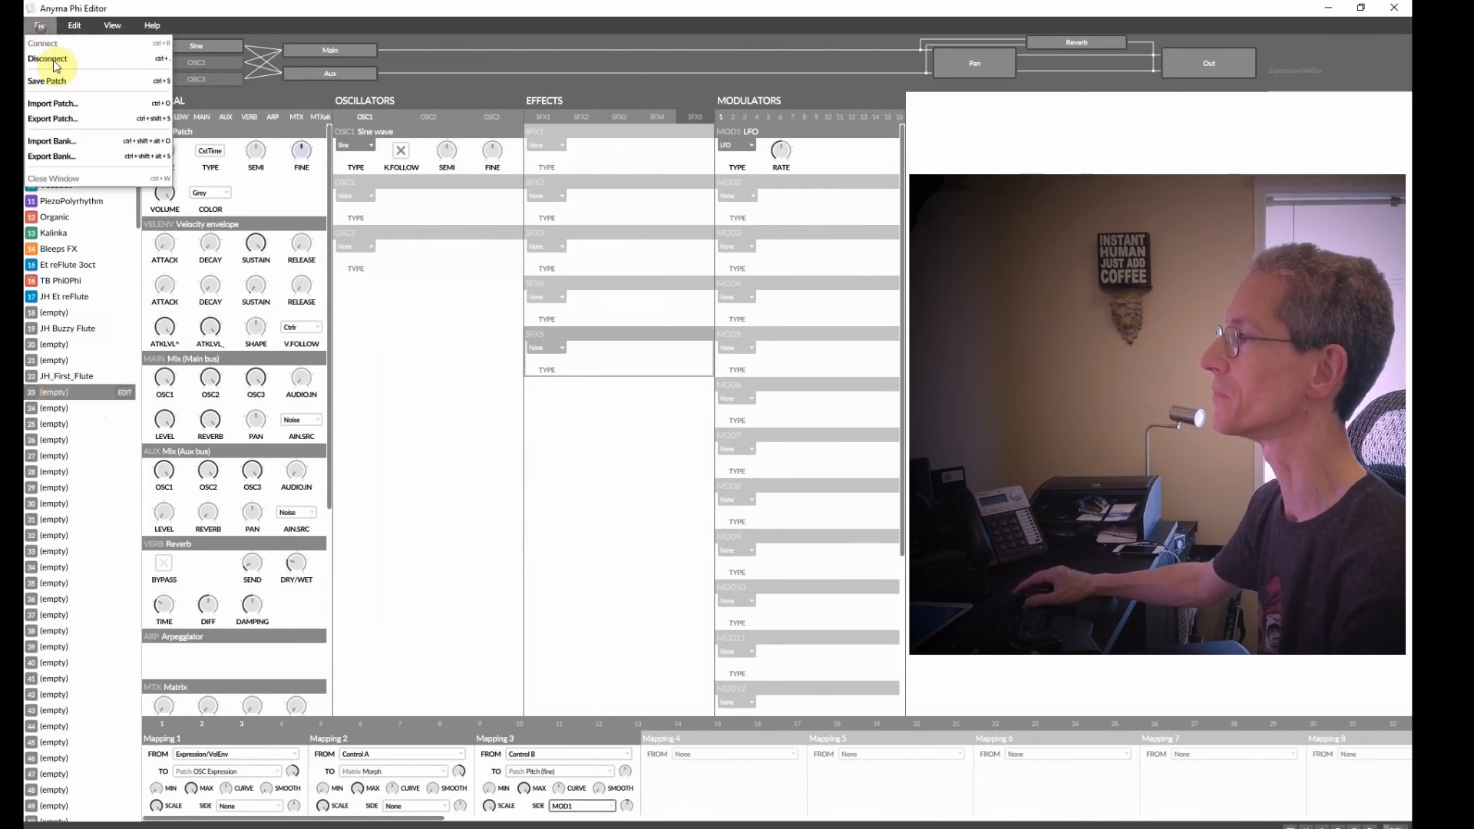
click(76, 104)
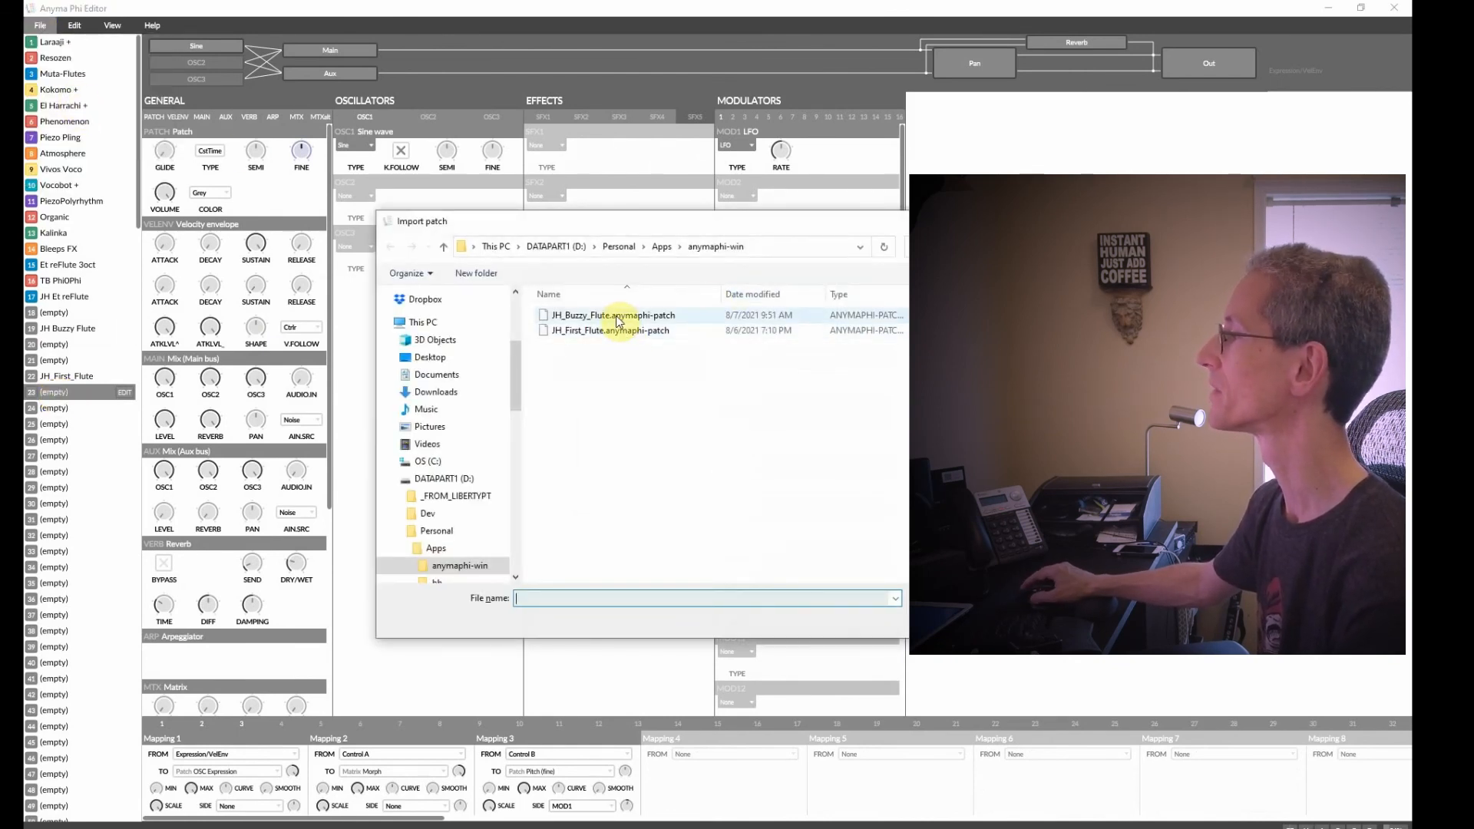
double_click(614, 316)
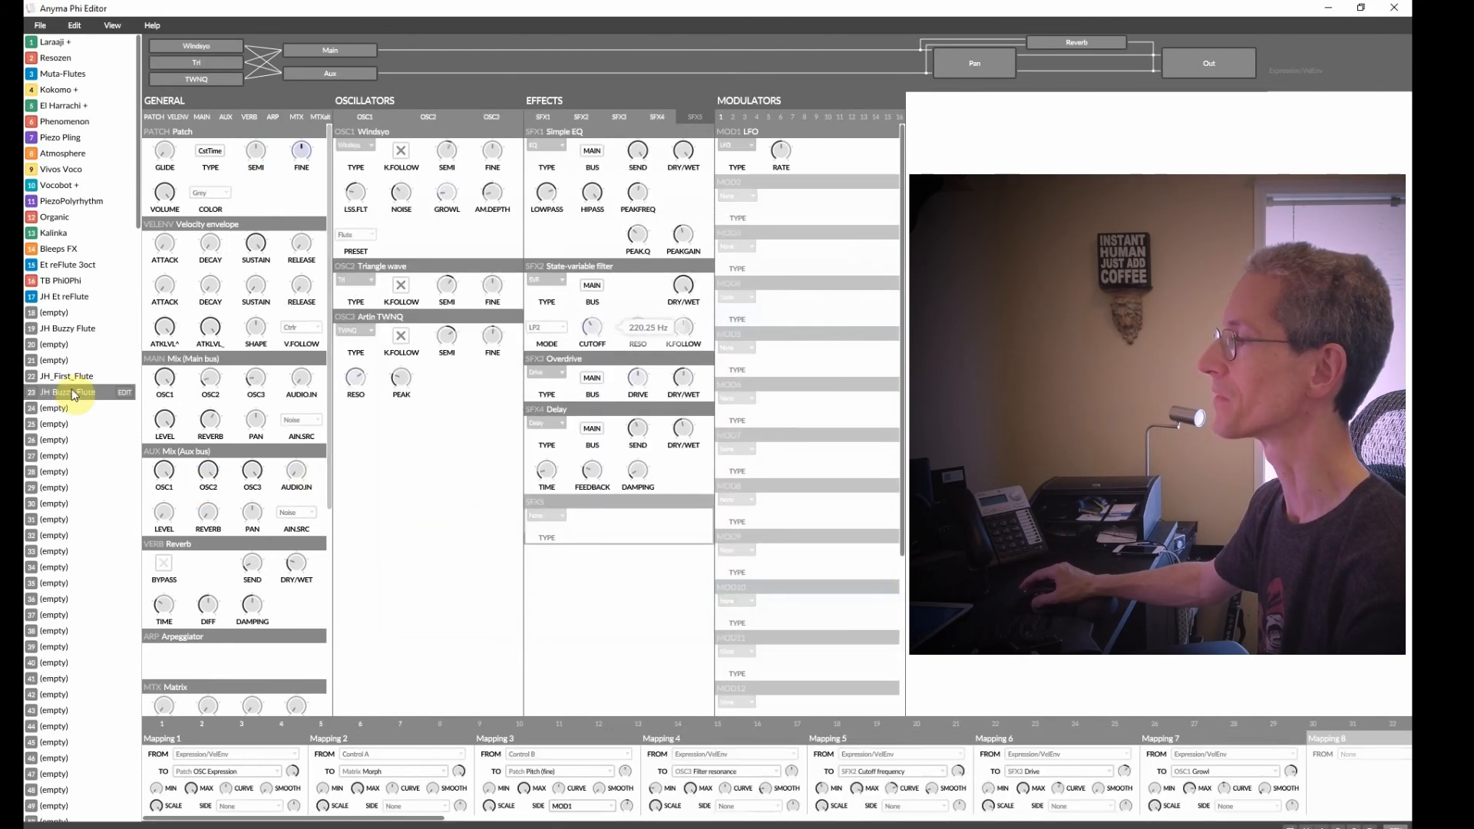